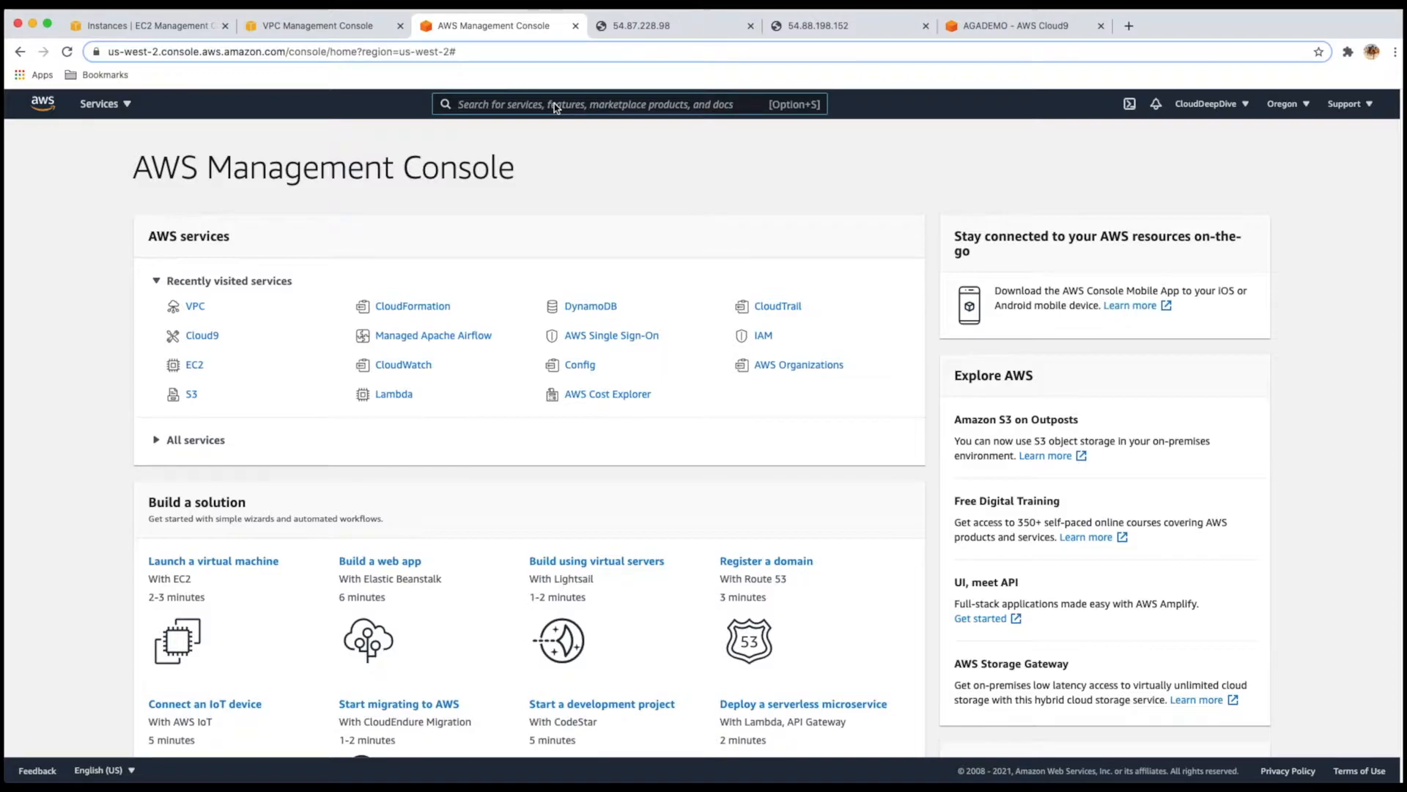
Search the console for "global" and open the Global Accelerator service
text(global)
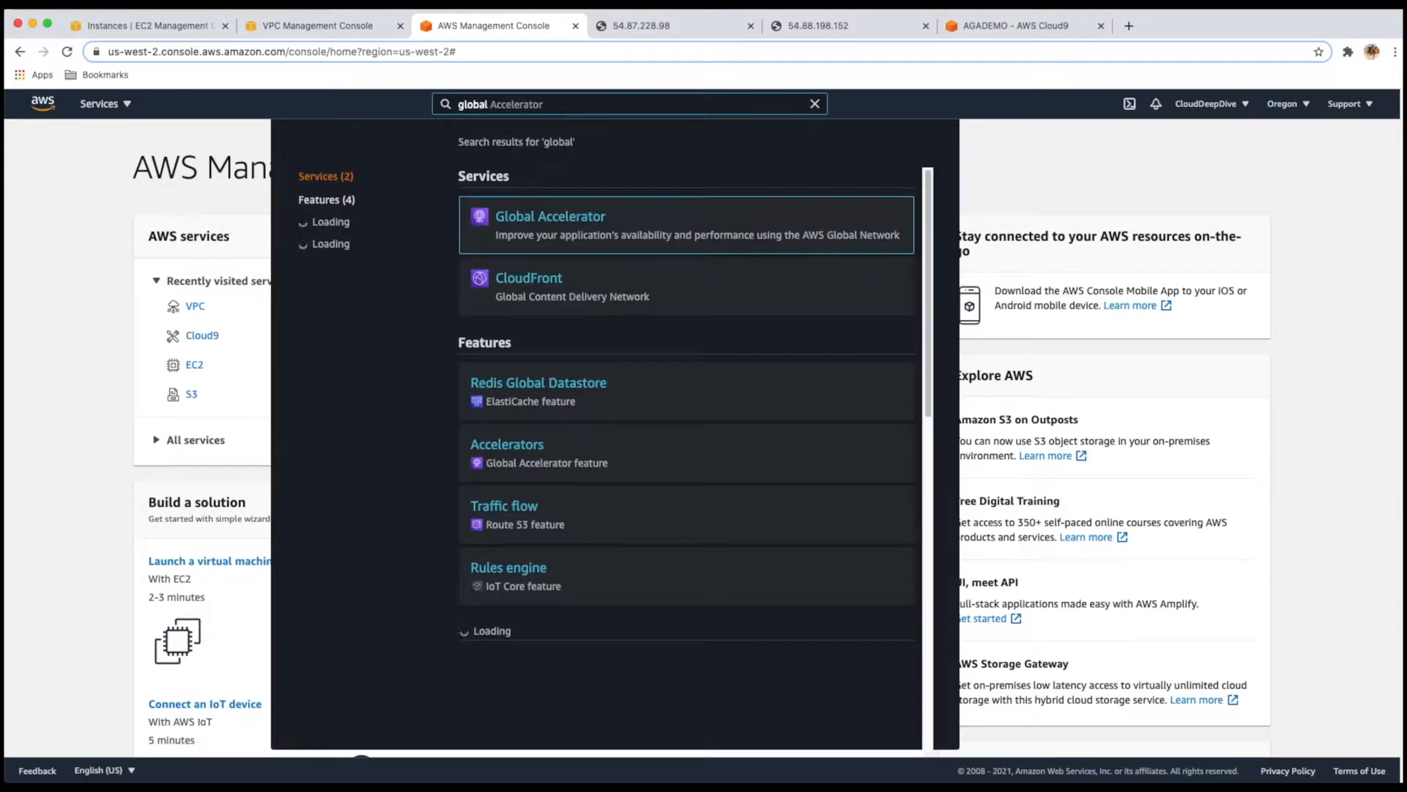
click(567, 222)
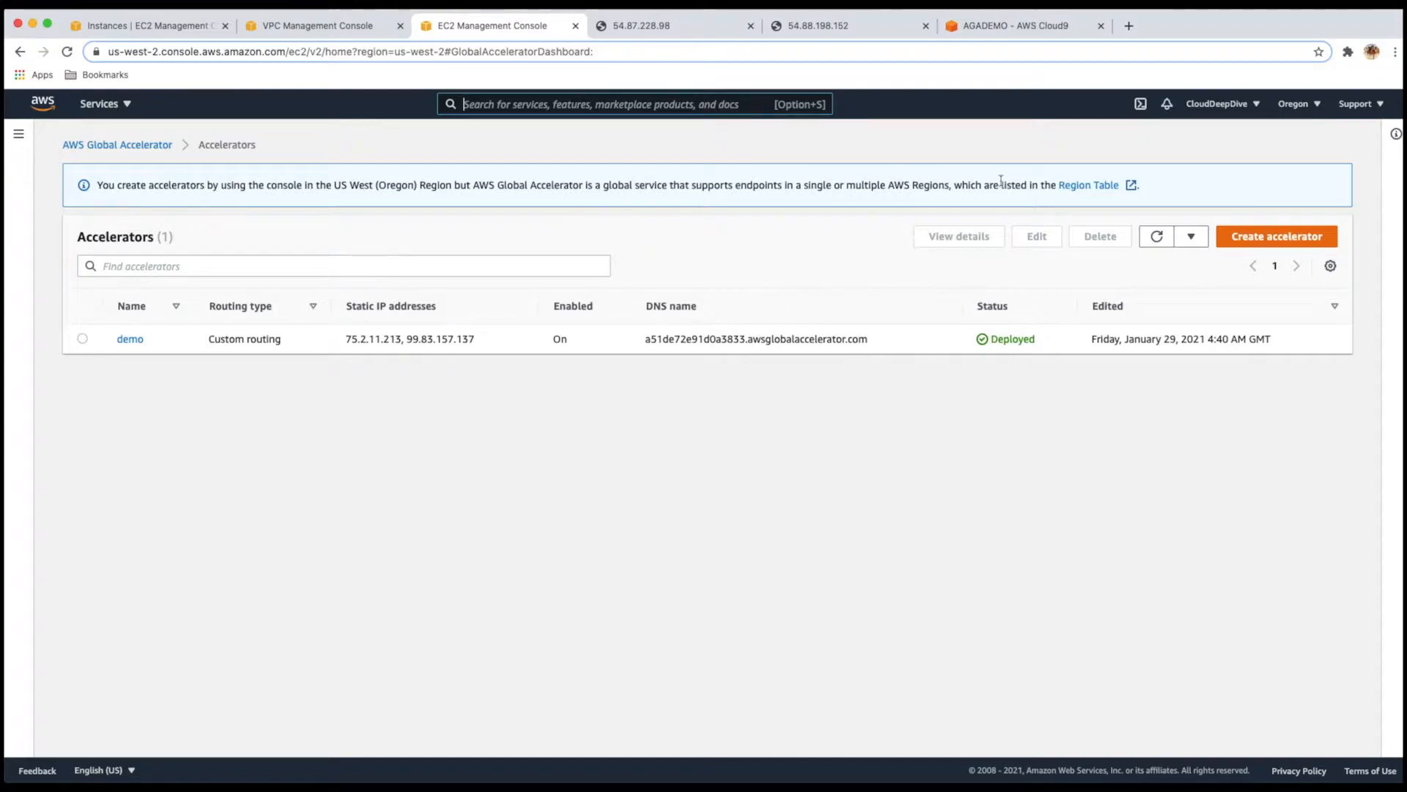
Switch the region to US East (N. Virginia), reopen Global Accelerator and check which region is selected
click(1319, 107)
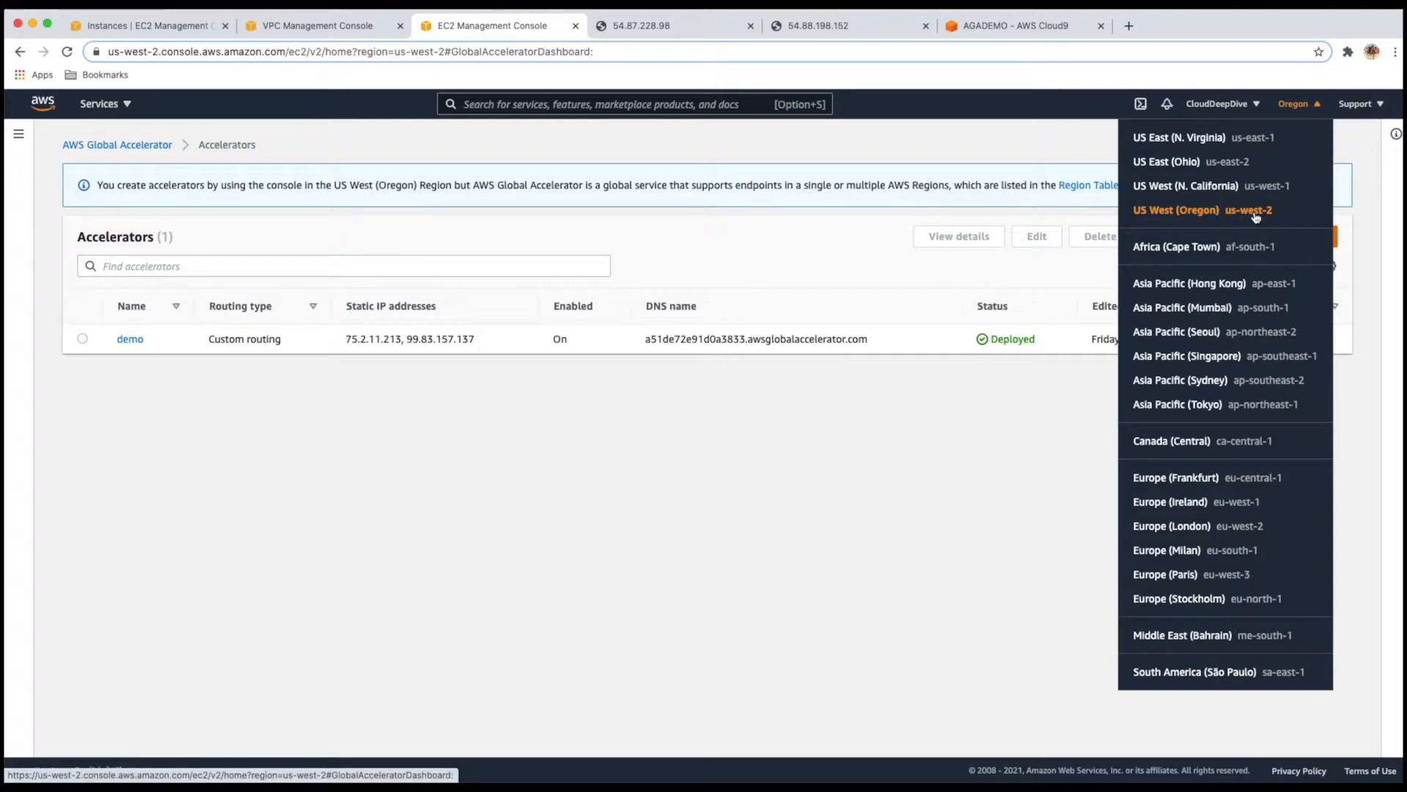
click(1193, 138)
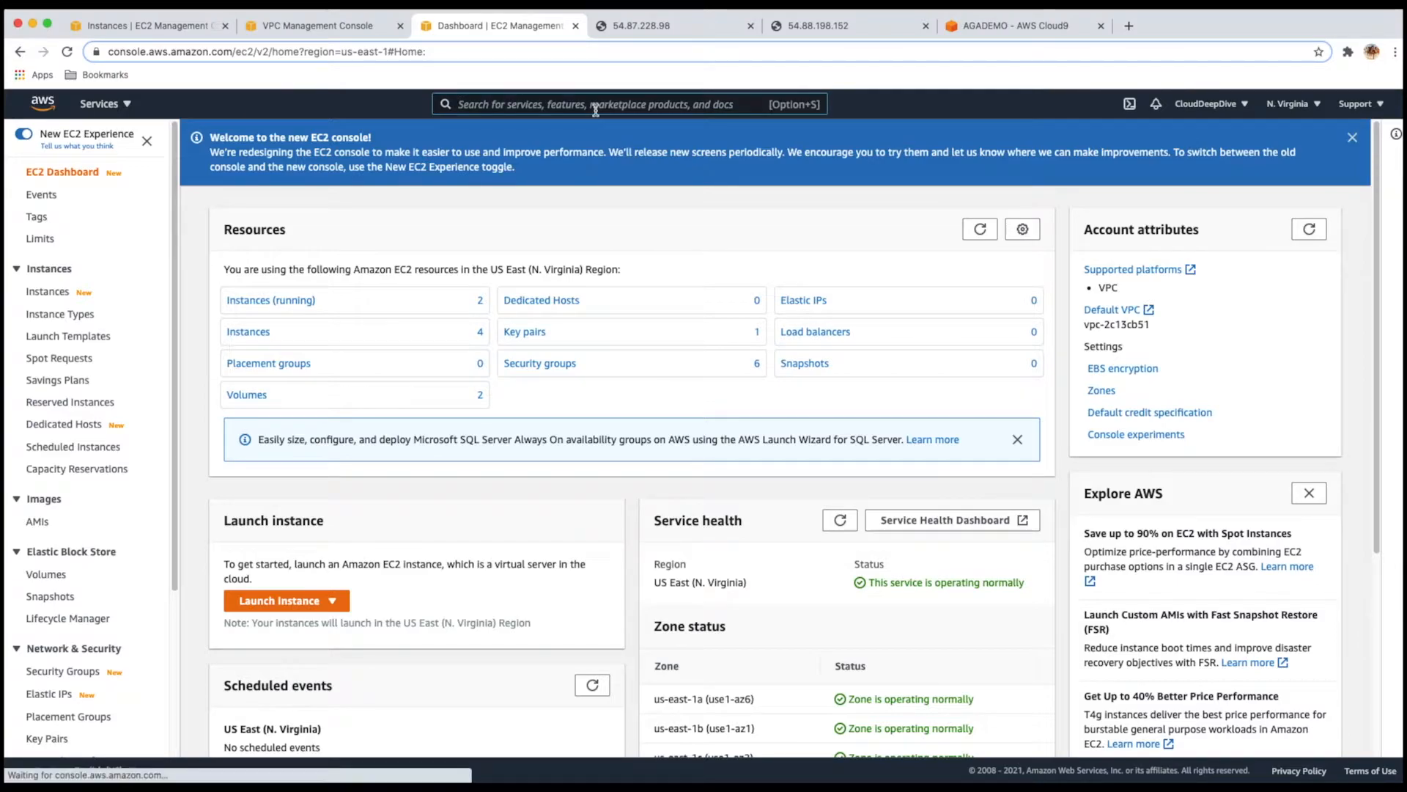
click(595, 105)
text(global)
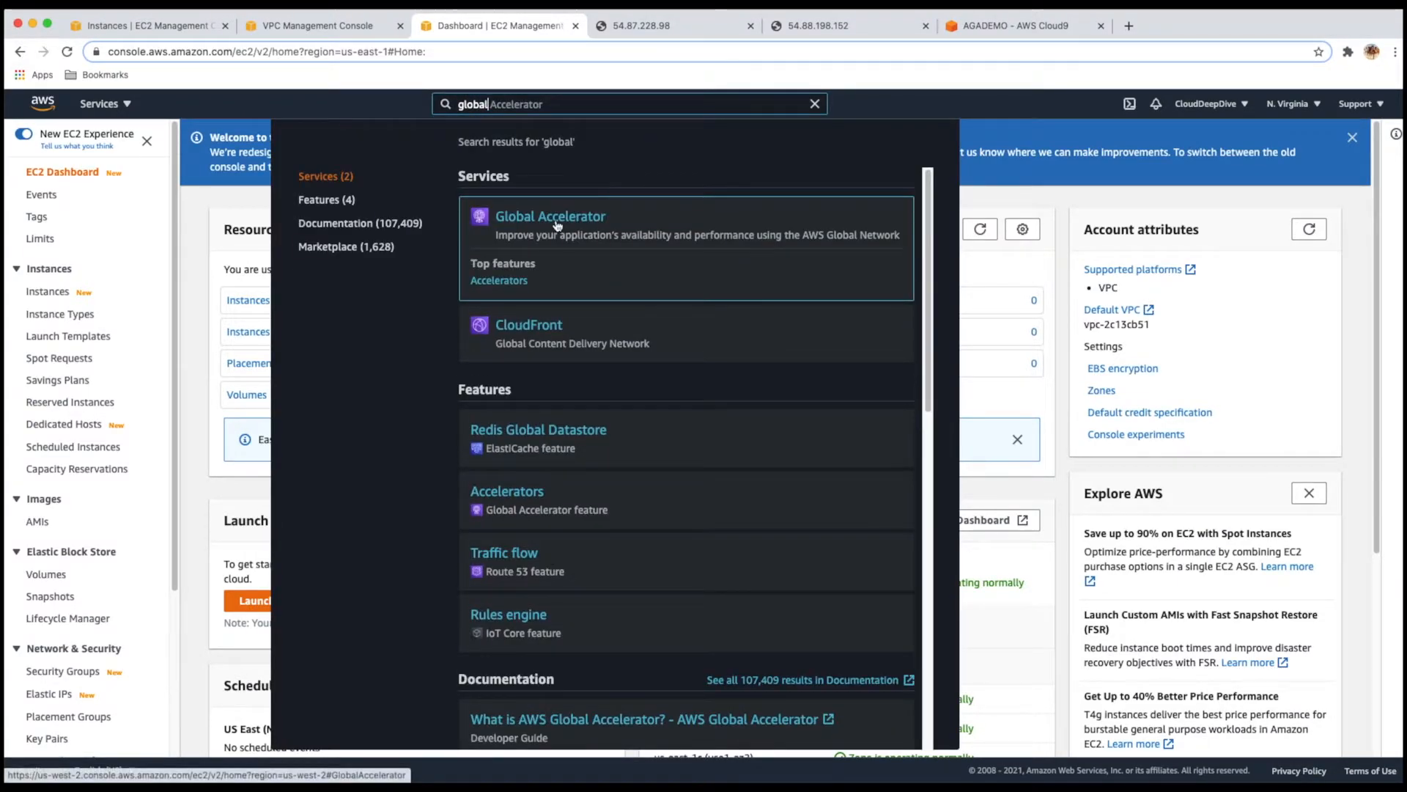
click(557, 225)
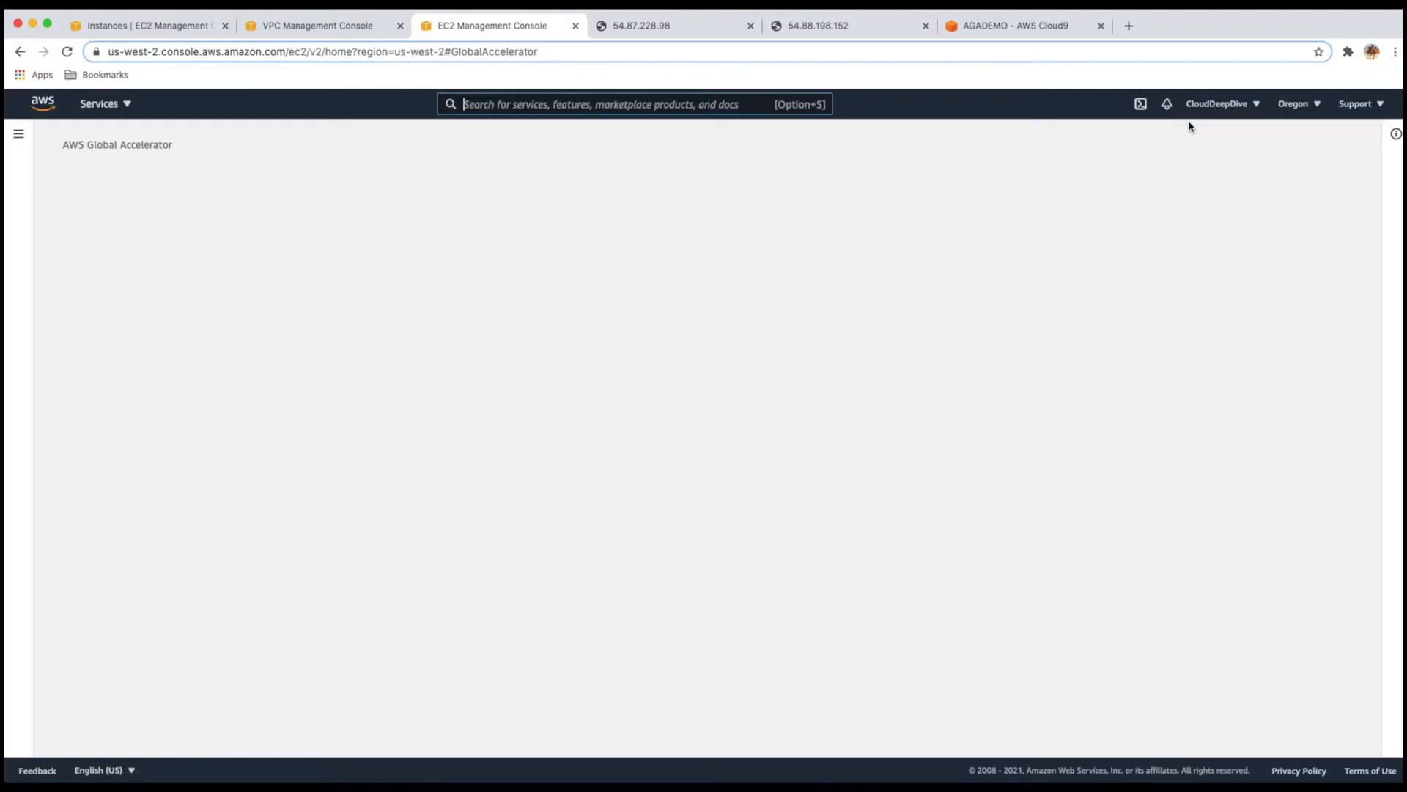
click(1315, 106)
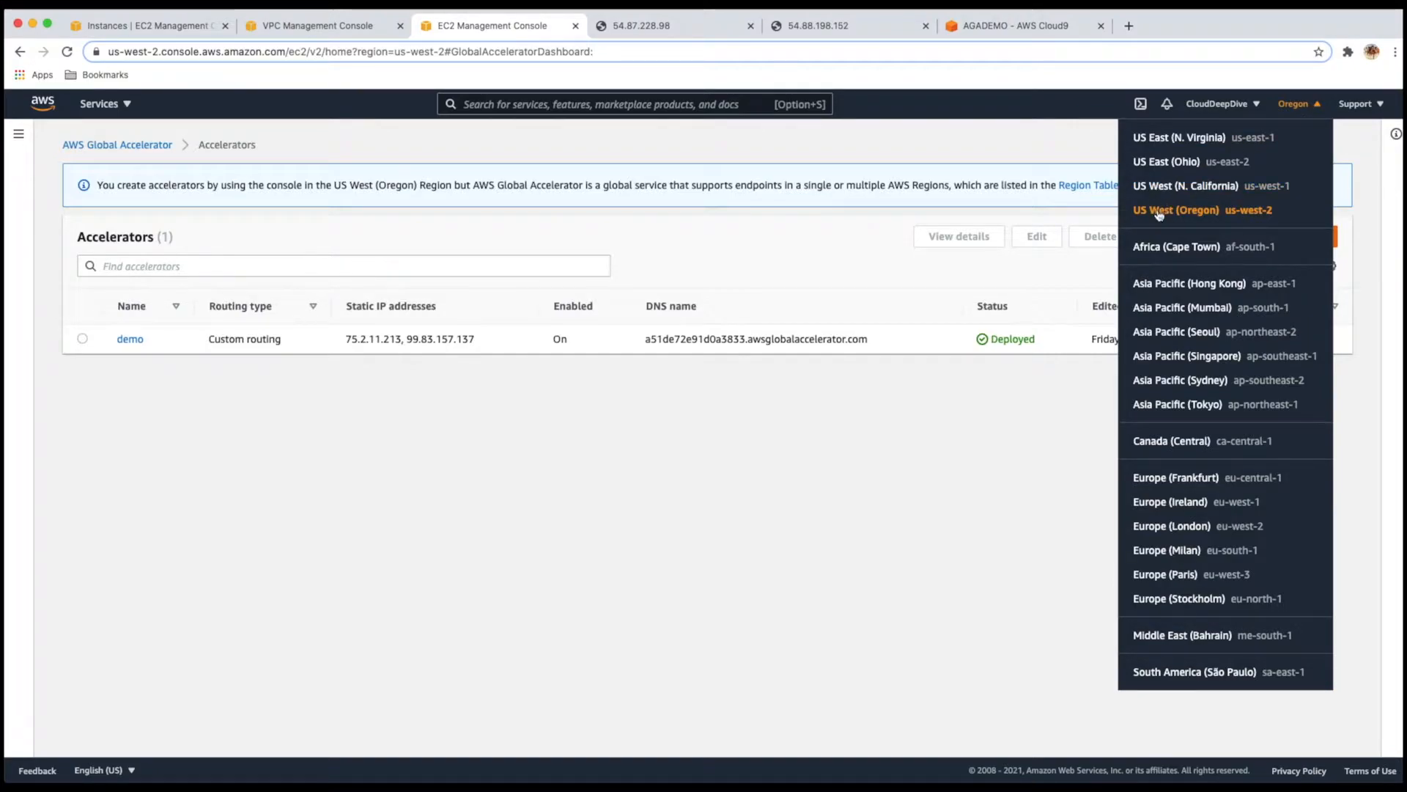
click(794, 257)
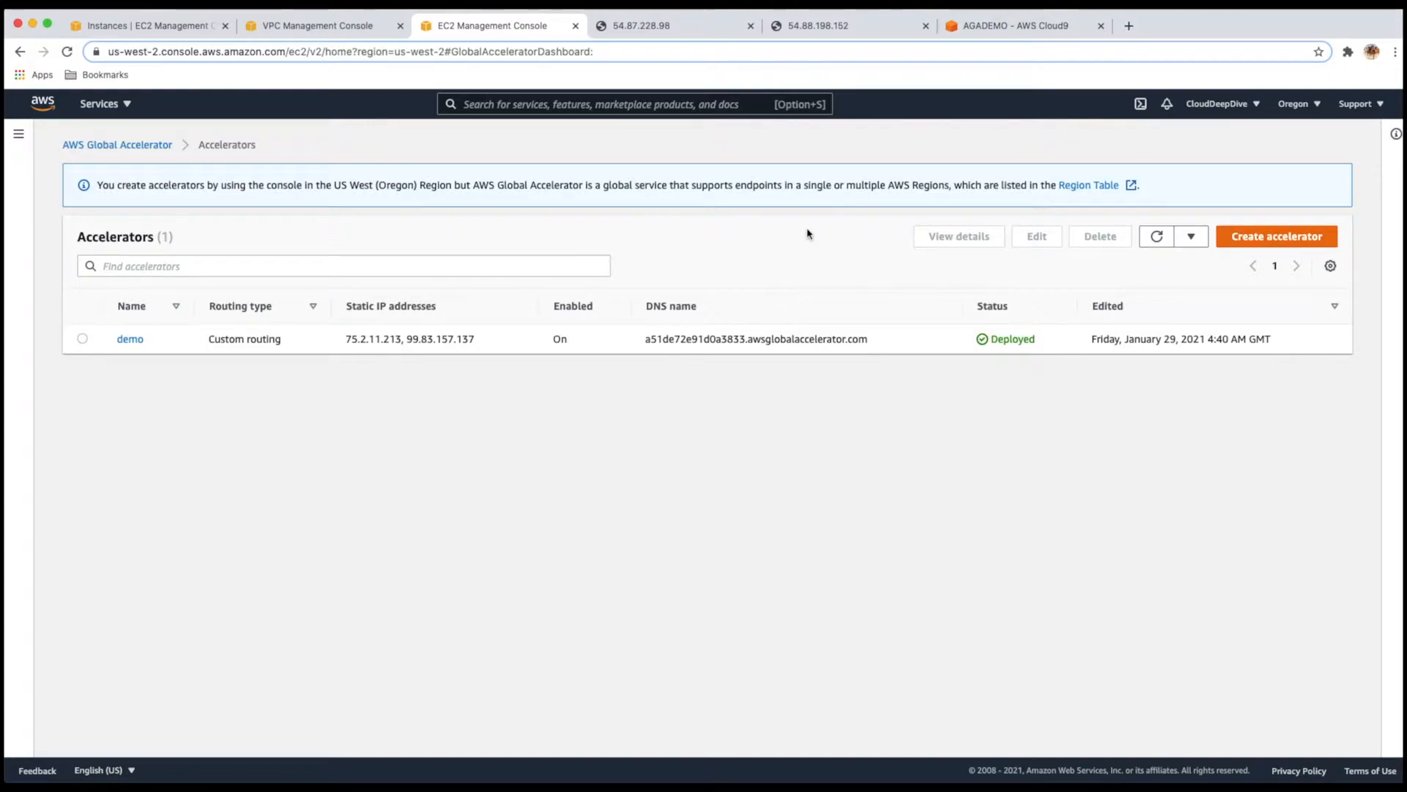
Review the AGASUBNET subnet, the Server-1 and Server-2 instances with their web pages, and the port mappings in Cloud9
click(321, 27)
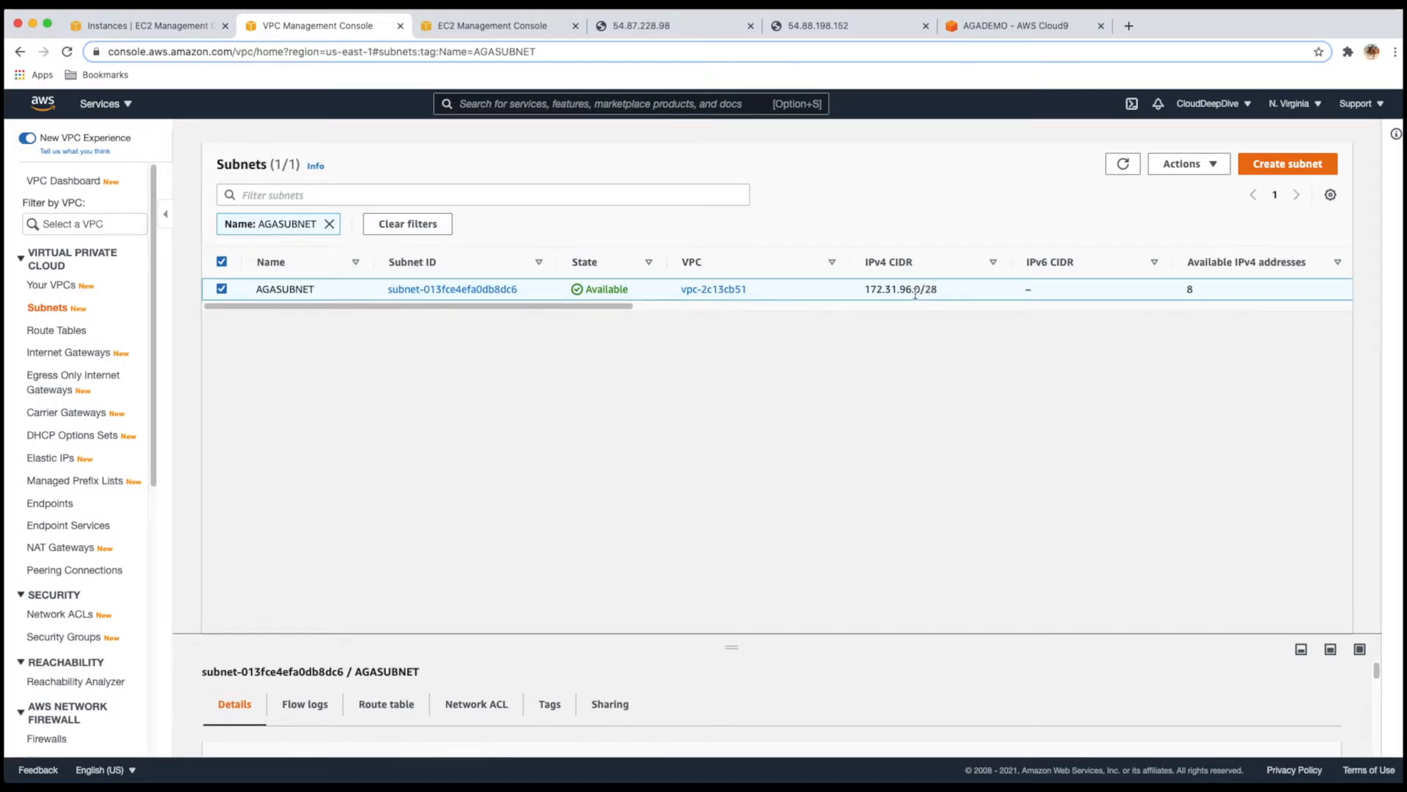
click(157, 26)
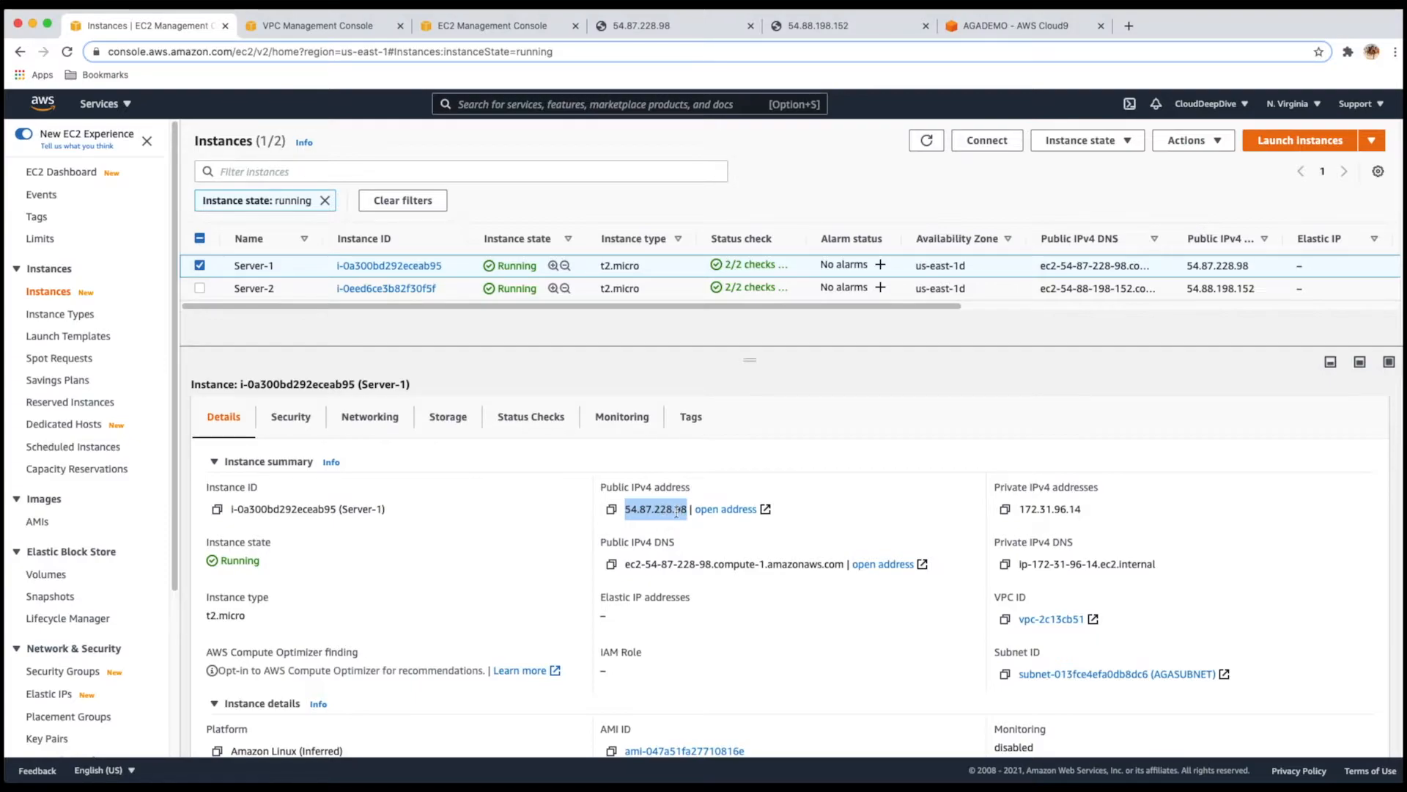
click(656, 26)
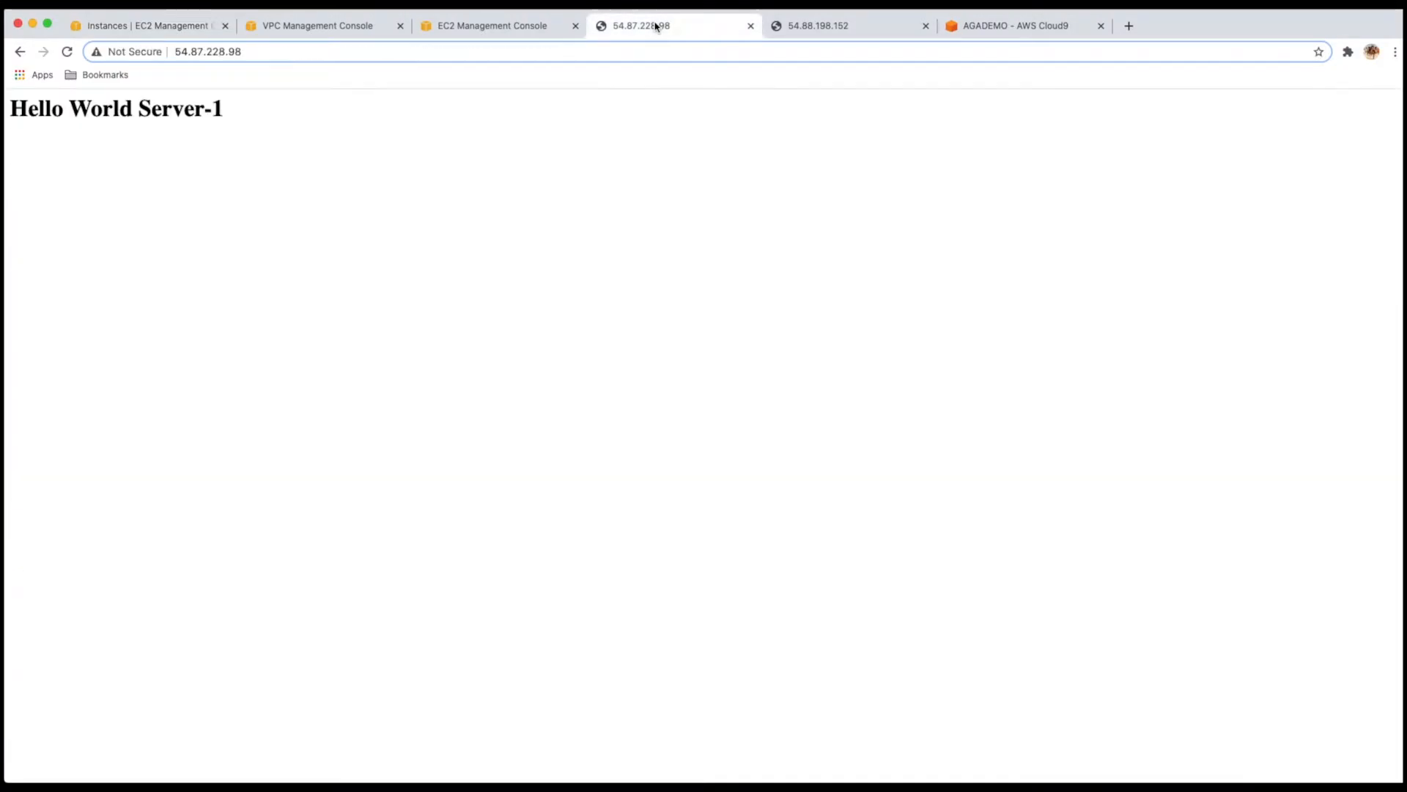
click(818, 24)
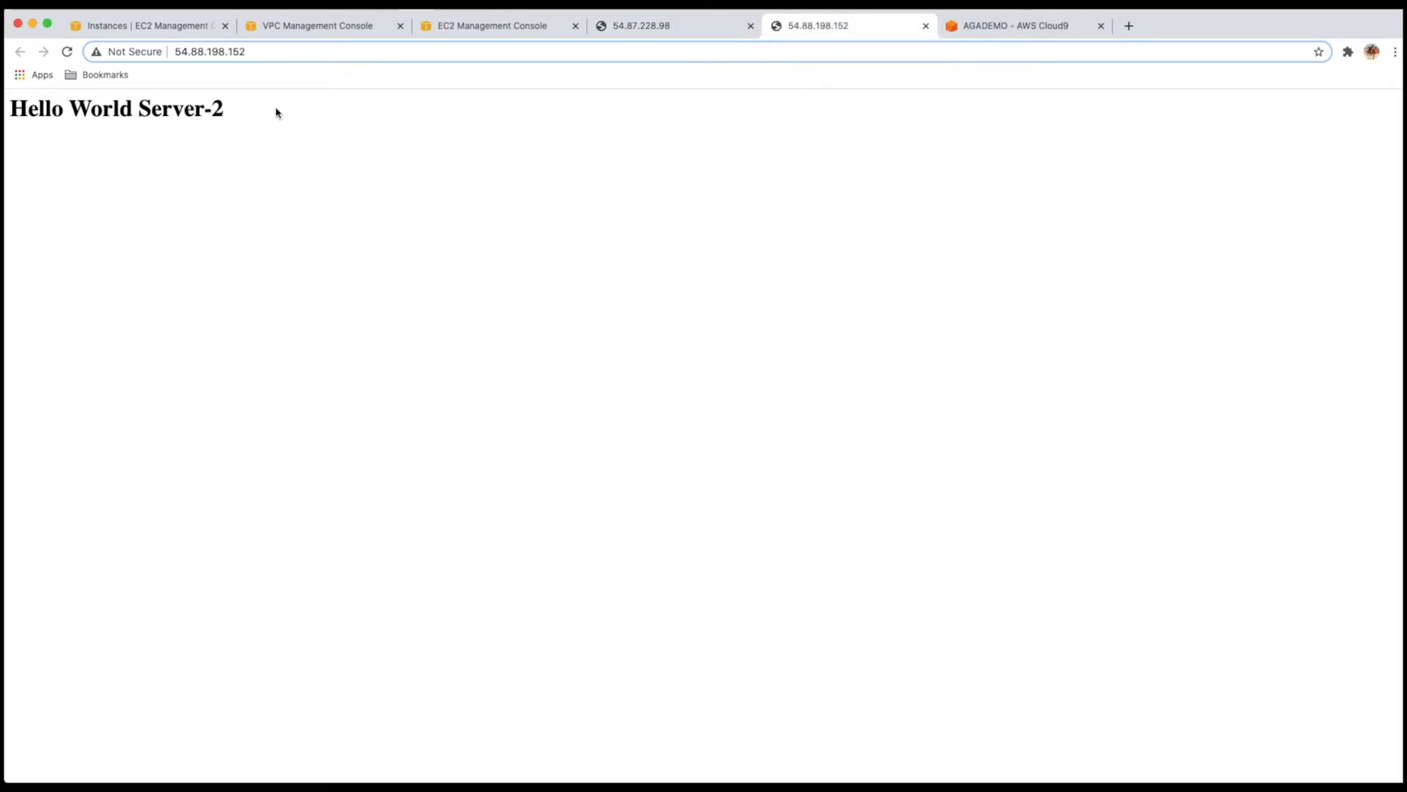
click(176, 28)
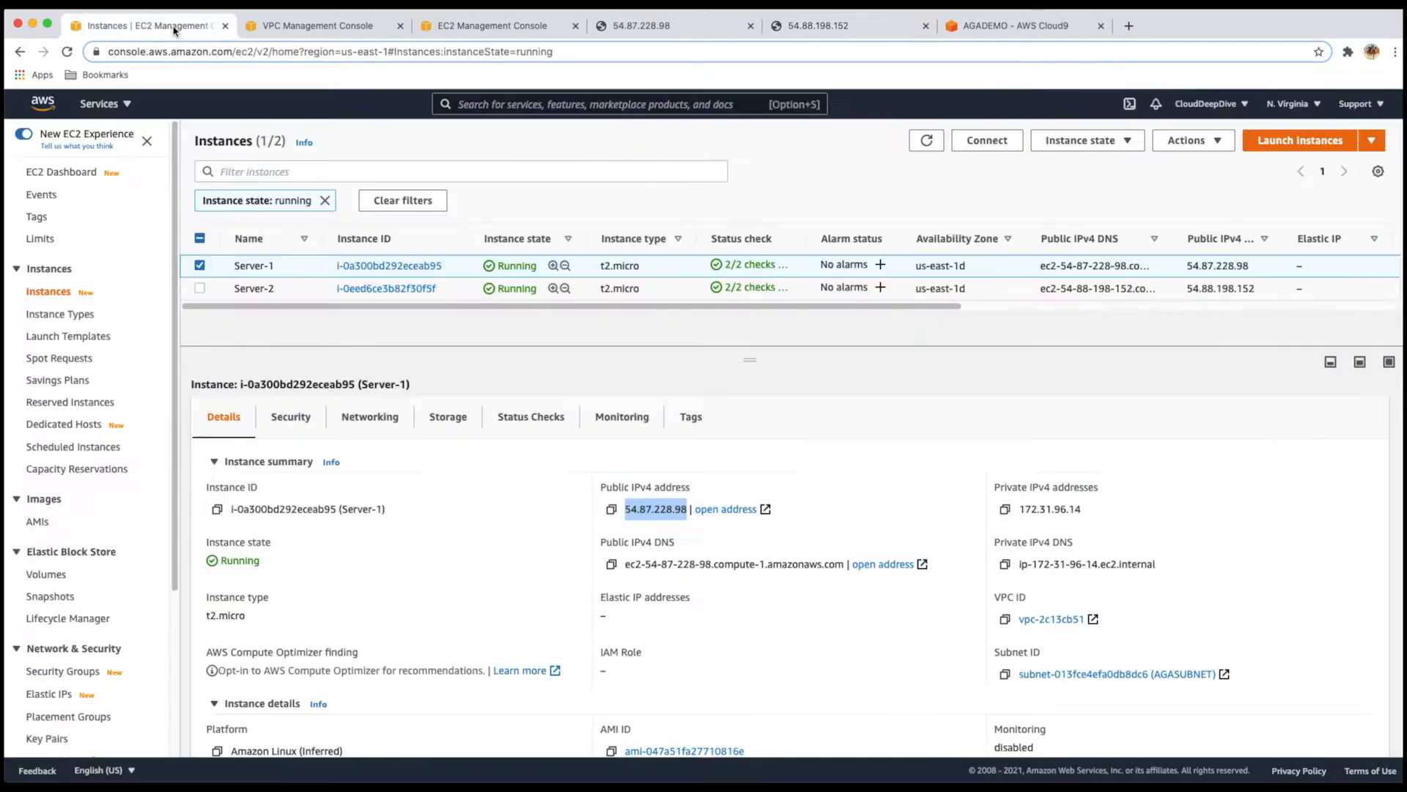
click(282, 288)
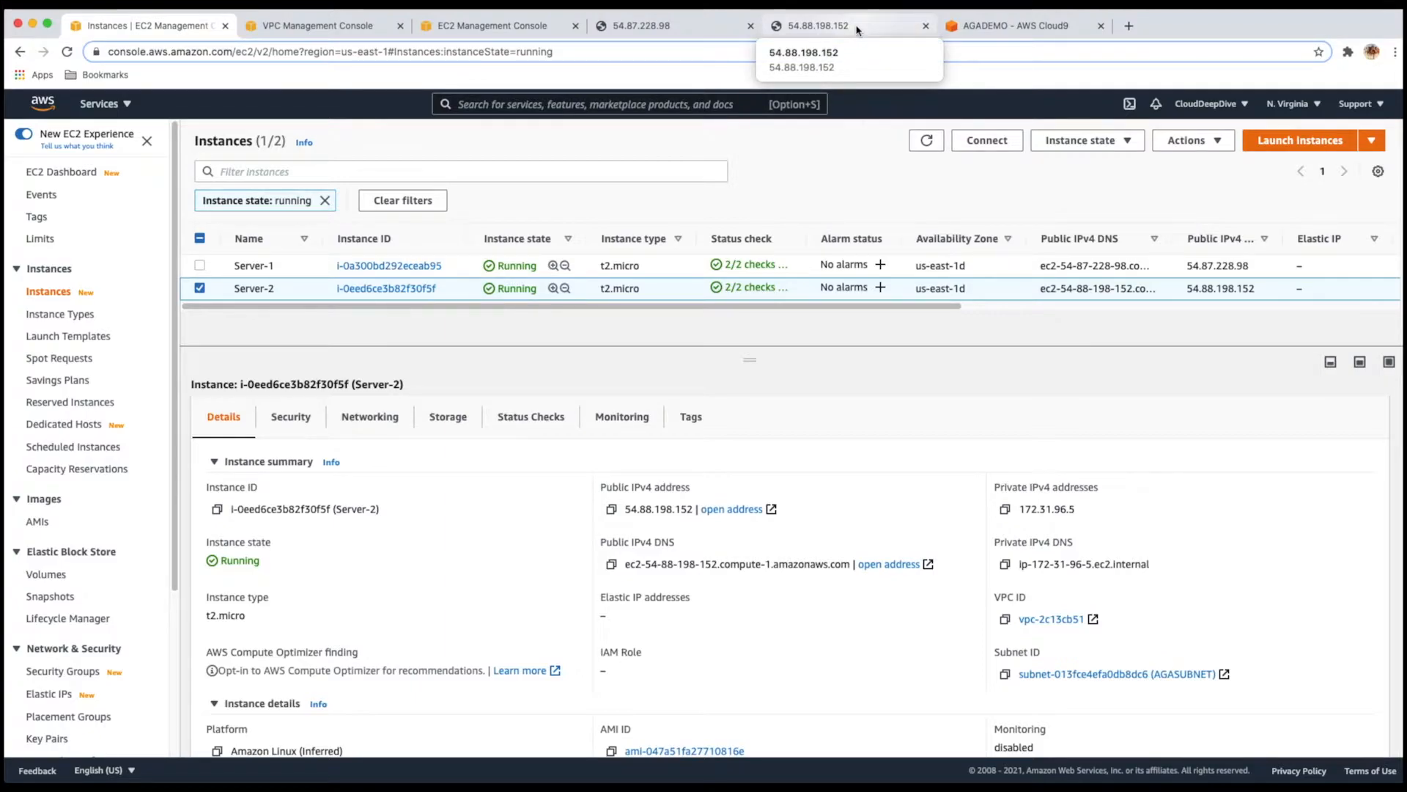
click(1018, 28)
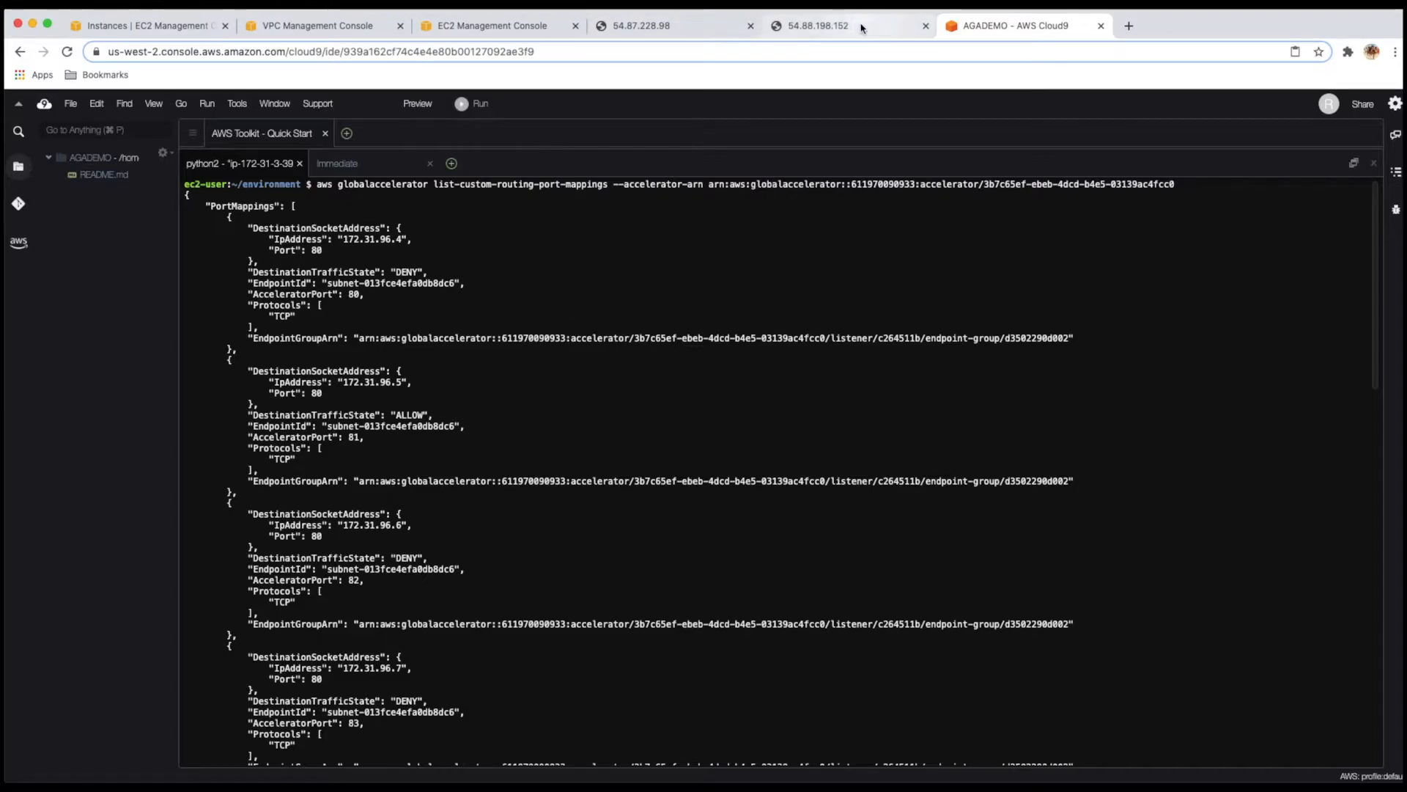
Start a new accelerator in Global Accelerator, name it Demo1, choose the Custom routing type and continue without tags
click(498, 26)
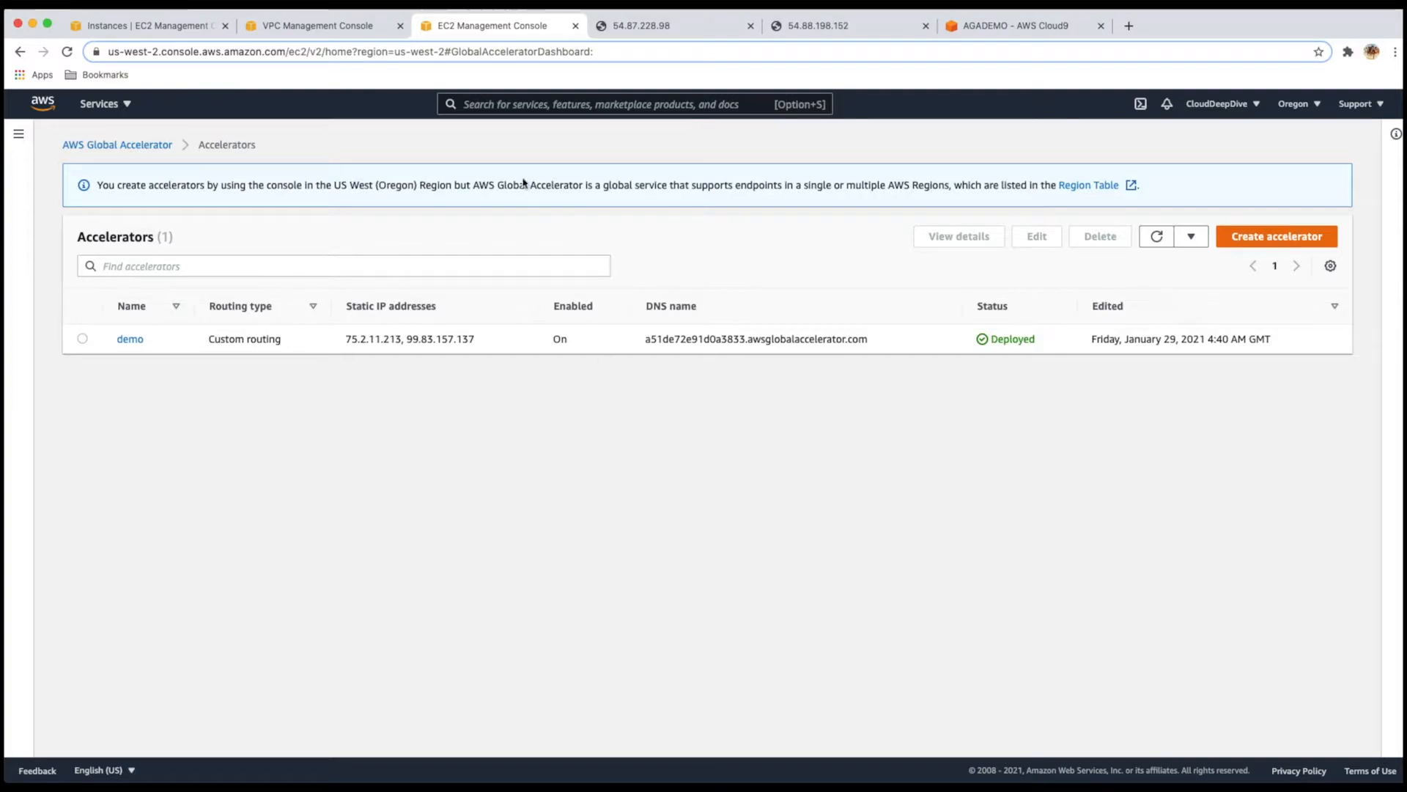
click(1257, 236)
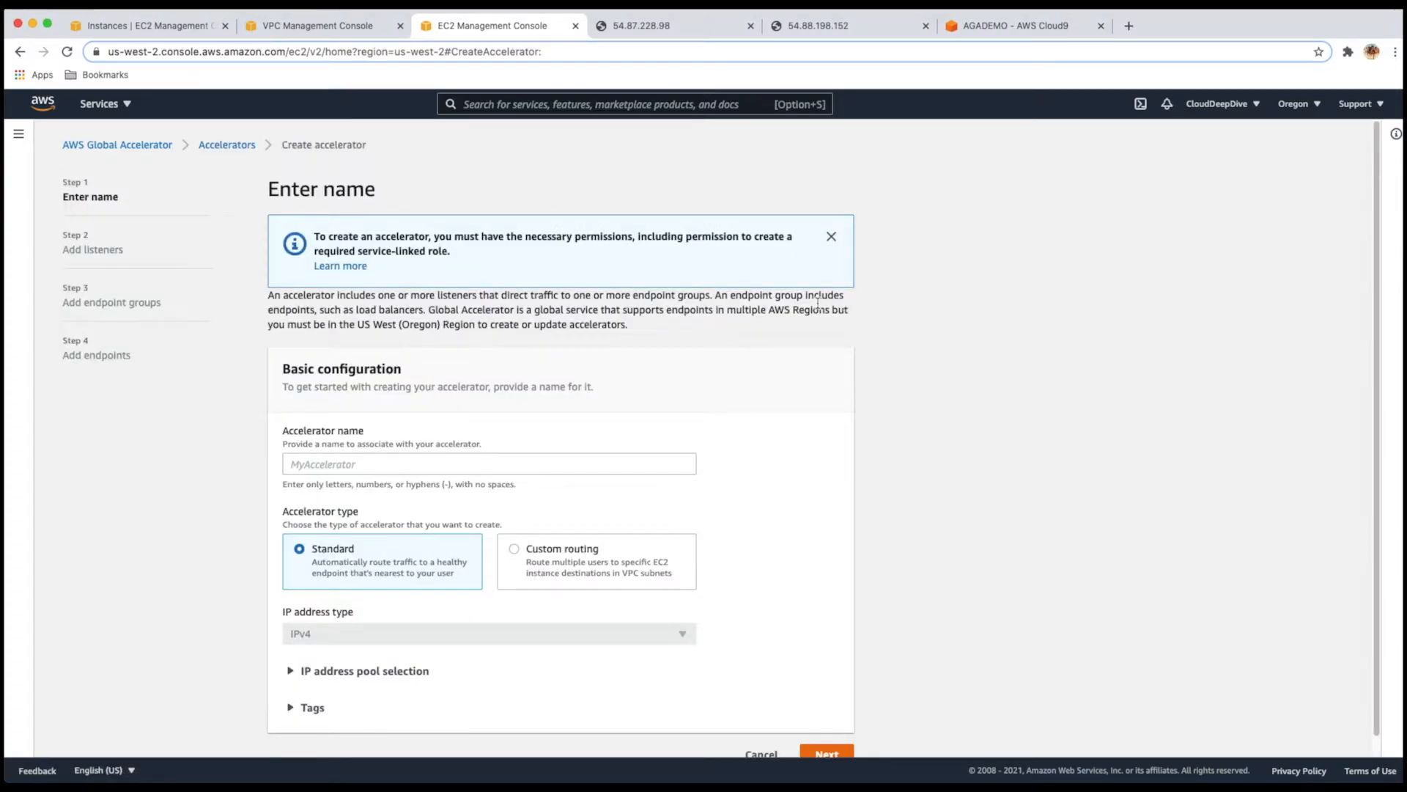
click(376, 465)
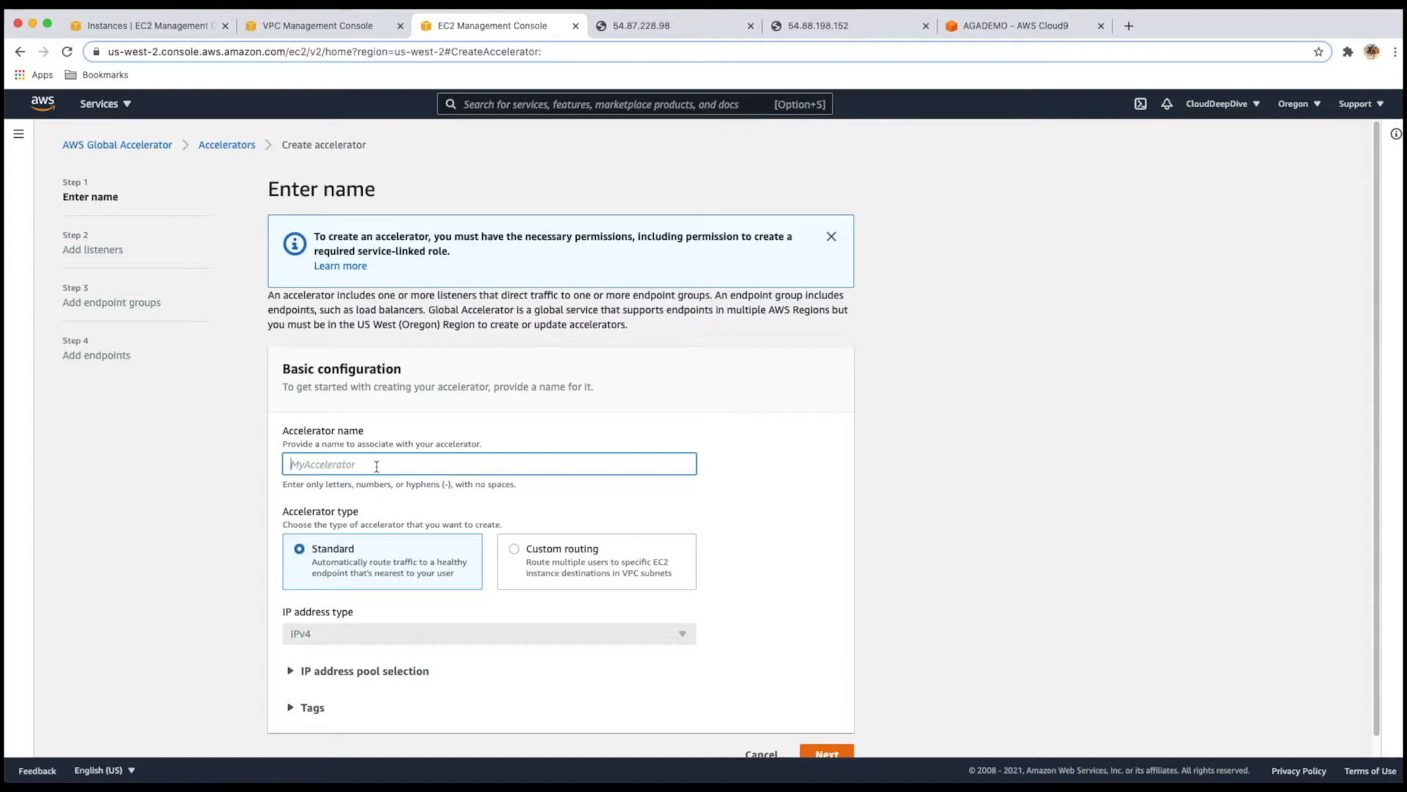
text(C)
key(BackSpace)
text(Demo1)
click(515, 551)
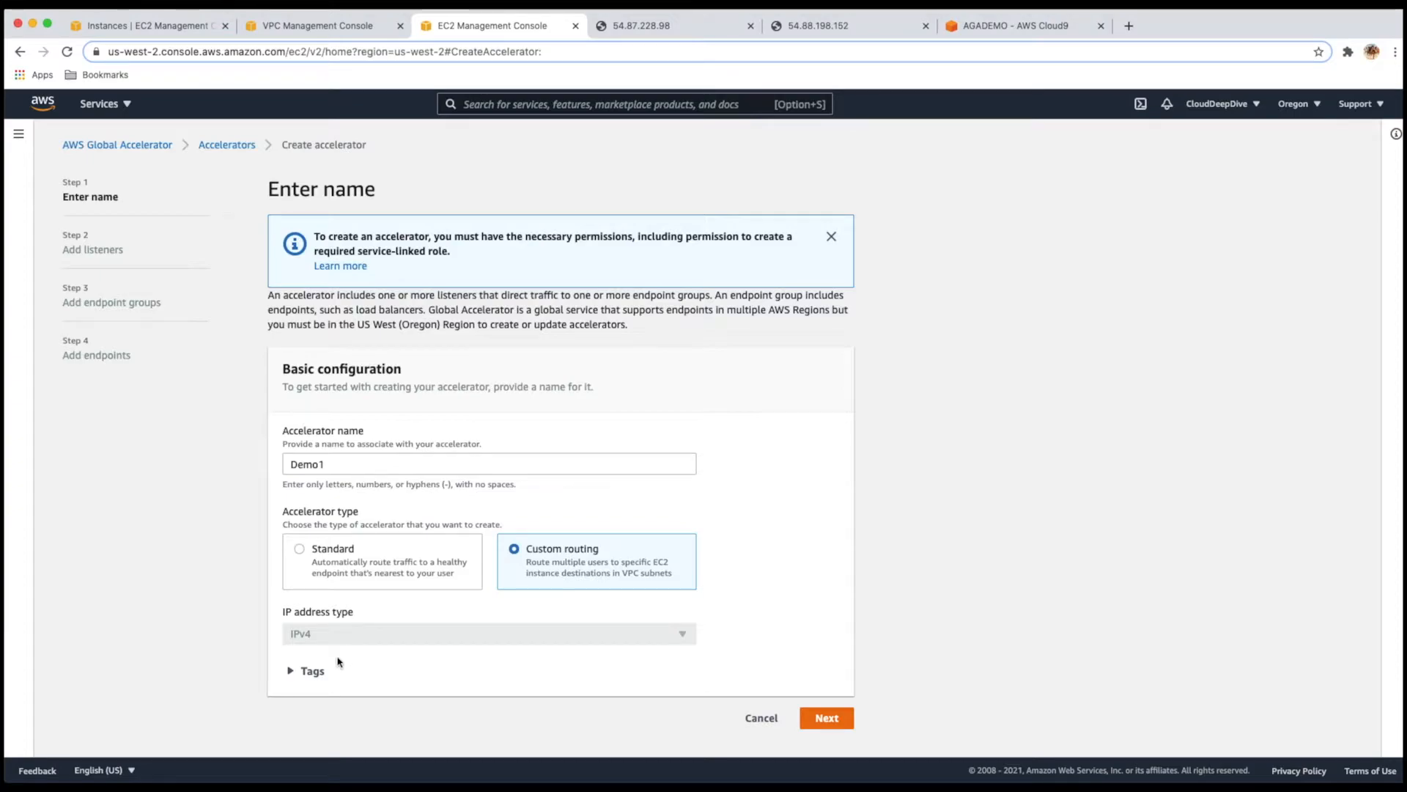
click(293, 672)
scroll(418, 655, down, 2)
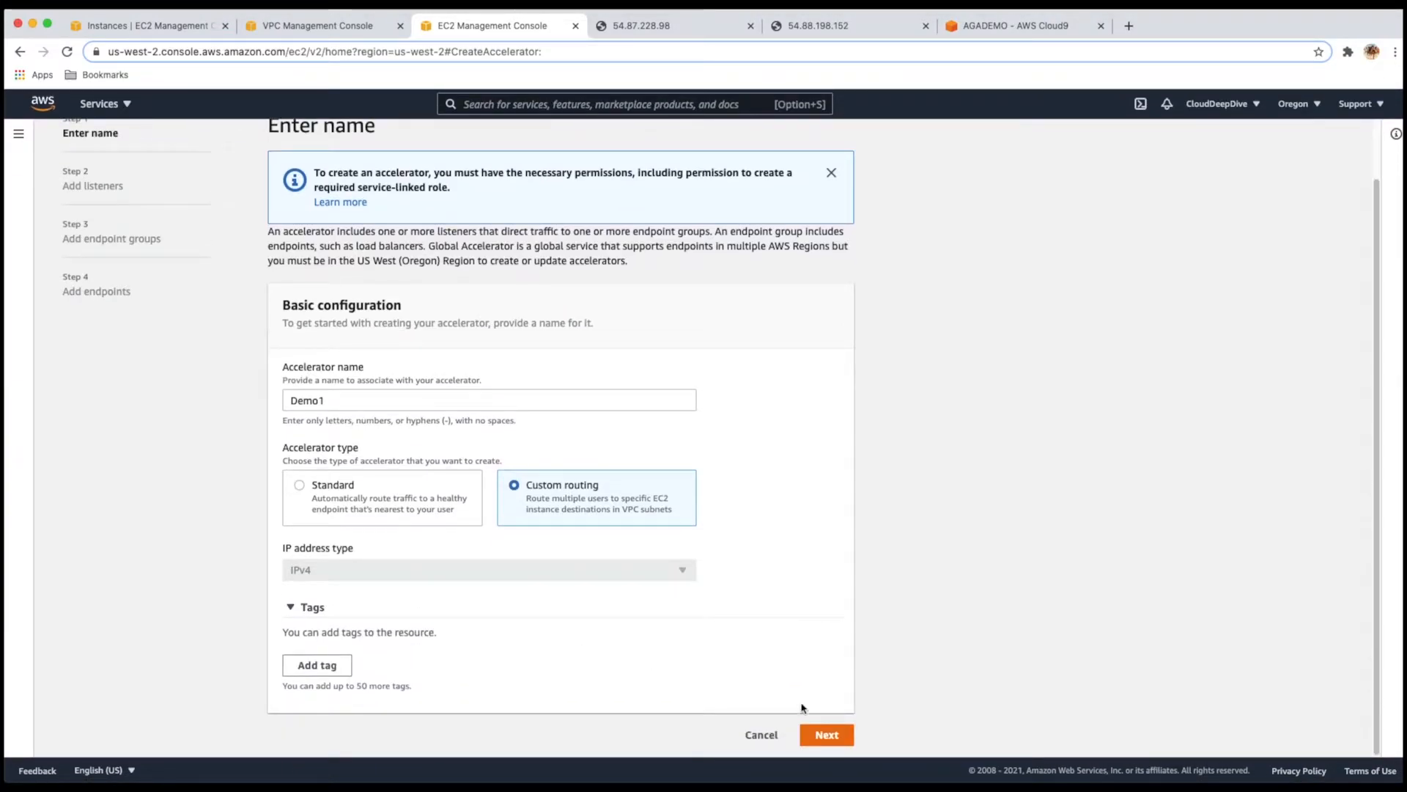
click(827, 735)
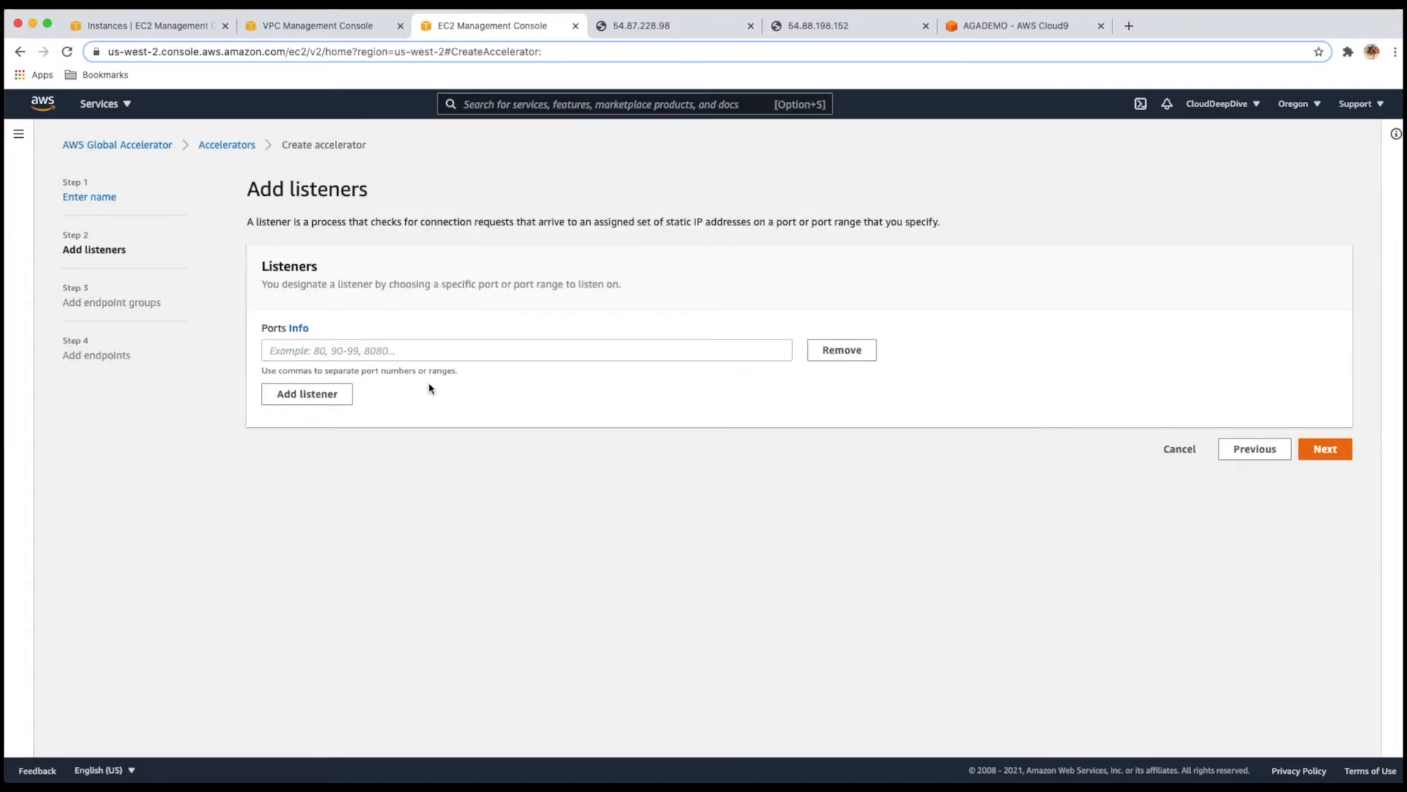
Check the AGASUBNET address range, set the listener ports to 80-95 and continue to the endpoint groups
click(386, 352)
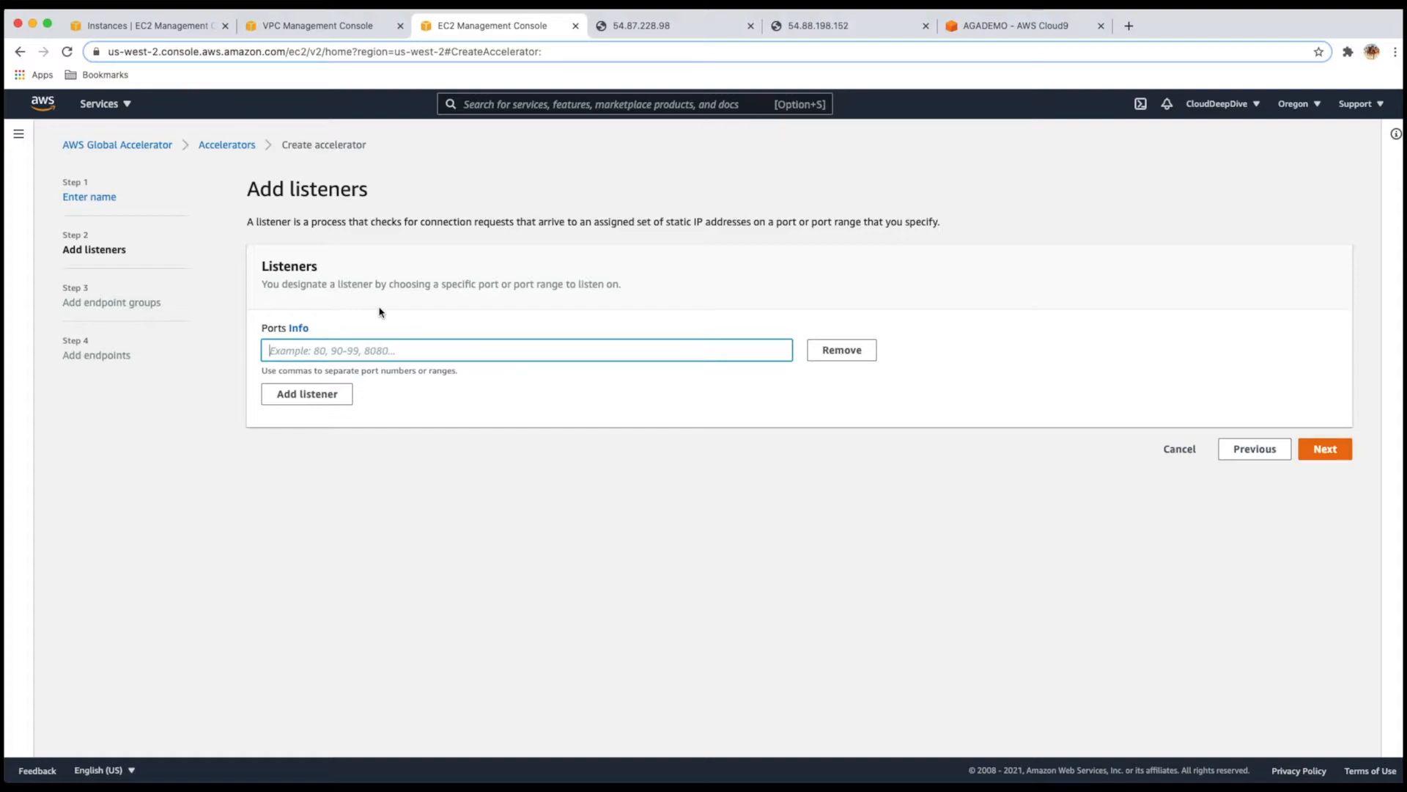
click(330, 26)
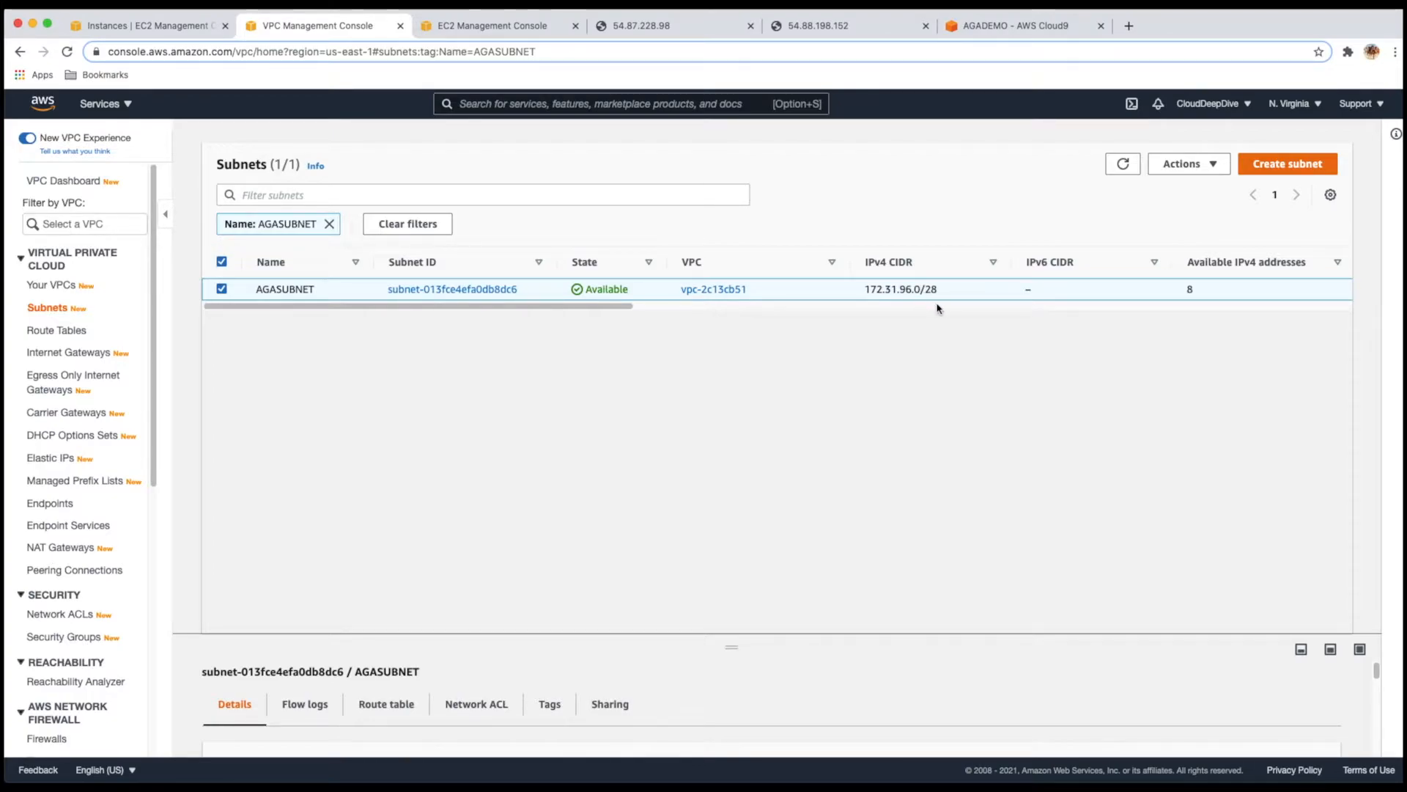
click(1123, 165)
click(513, 30)
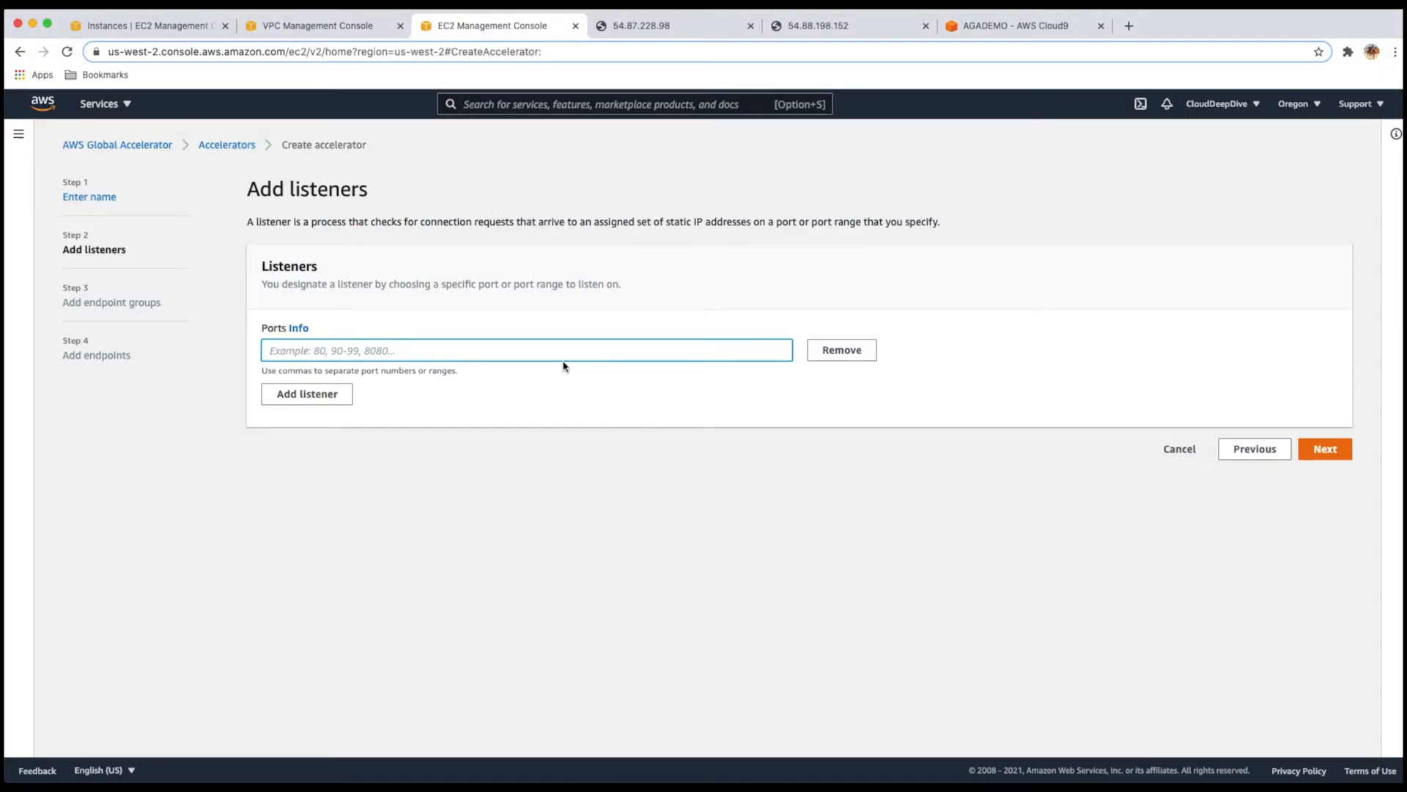
text(8)
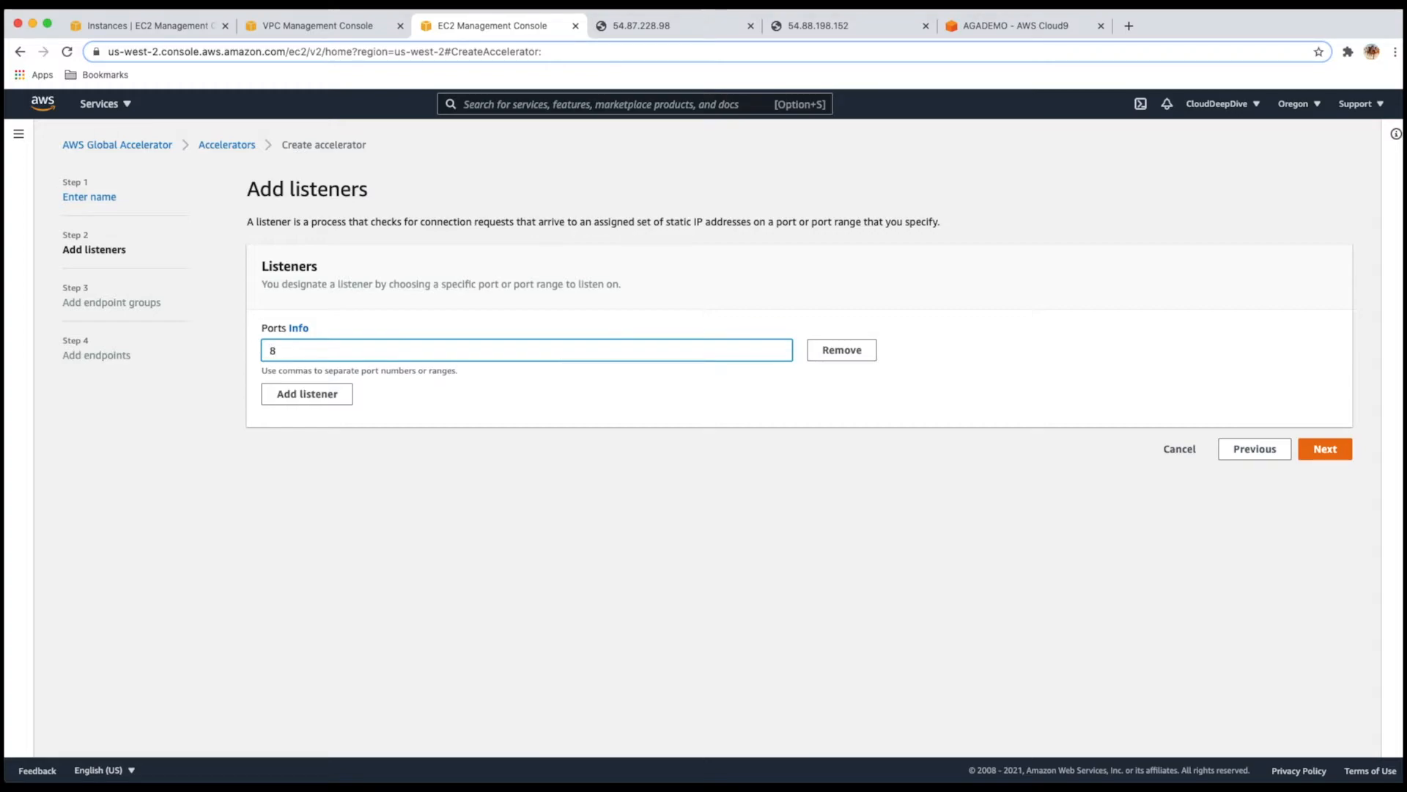
text(0-95)
click(1319, 450)
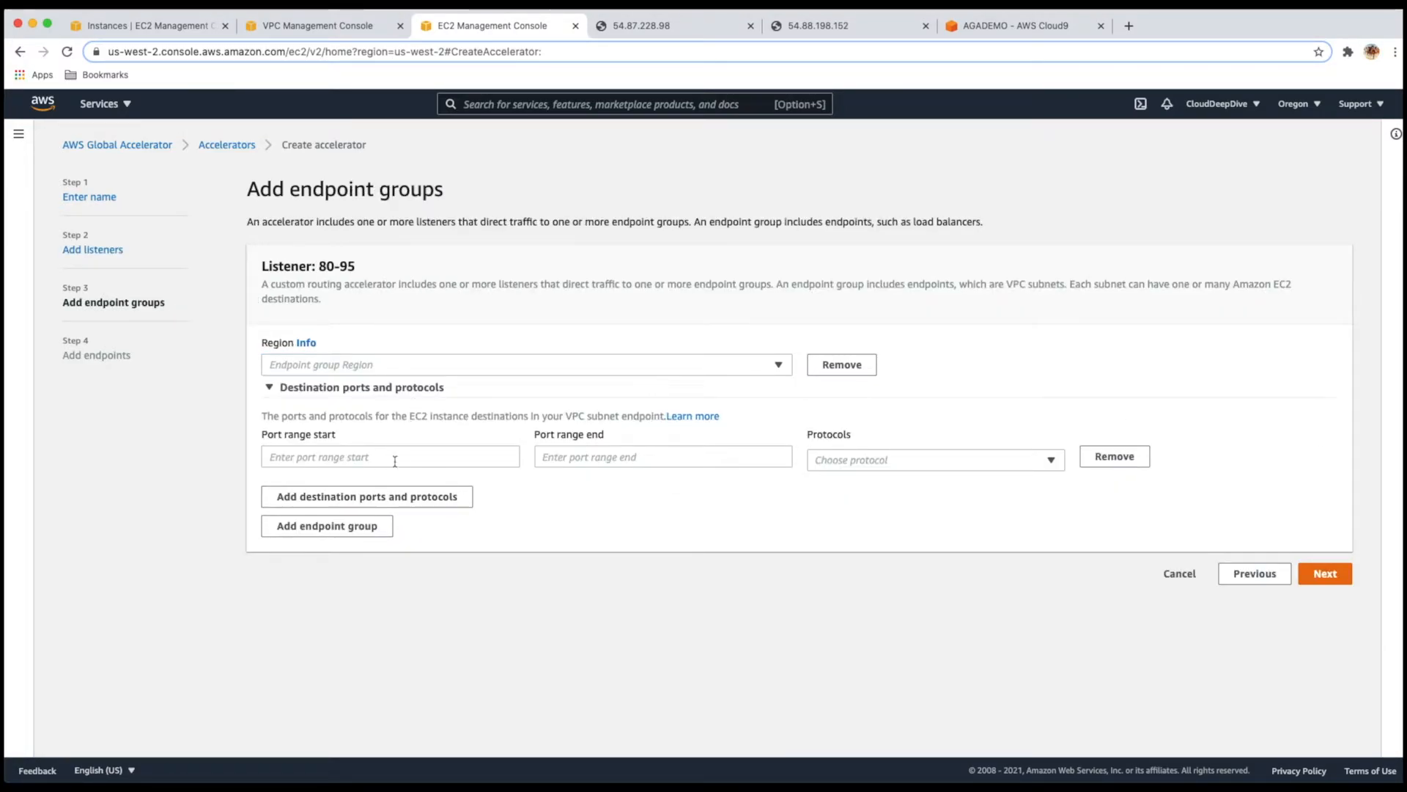
Set the endpoint group's region to us-east-1
click(358, 460)
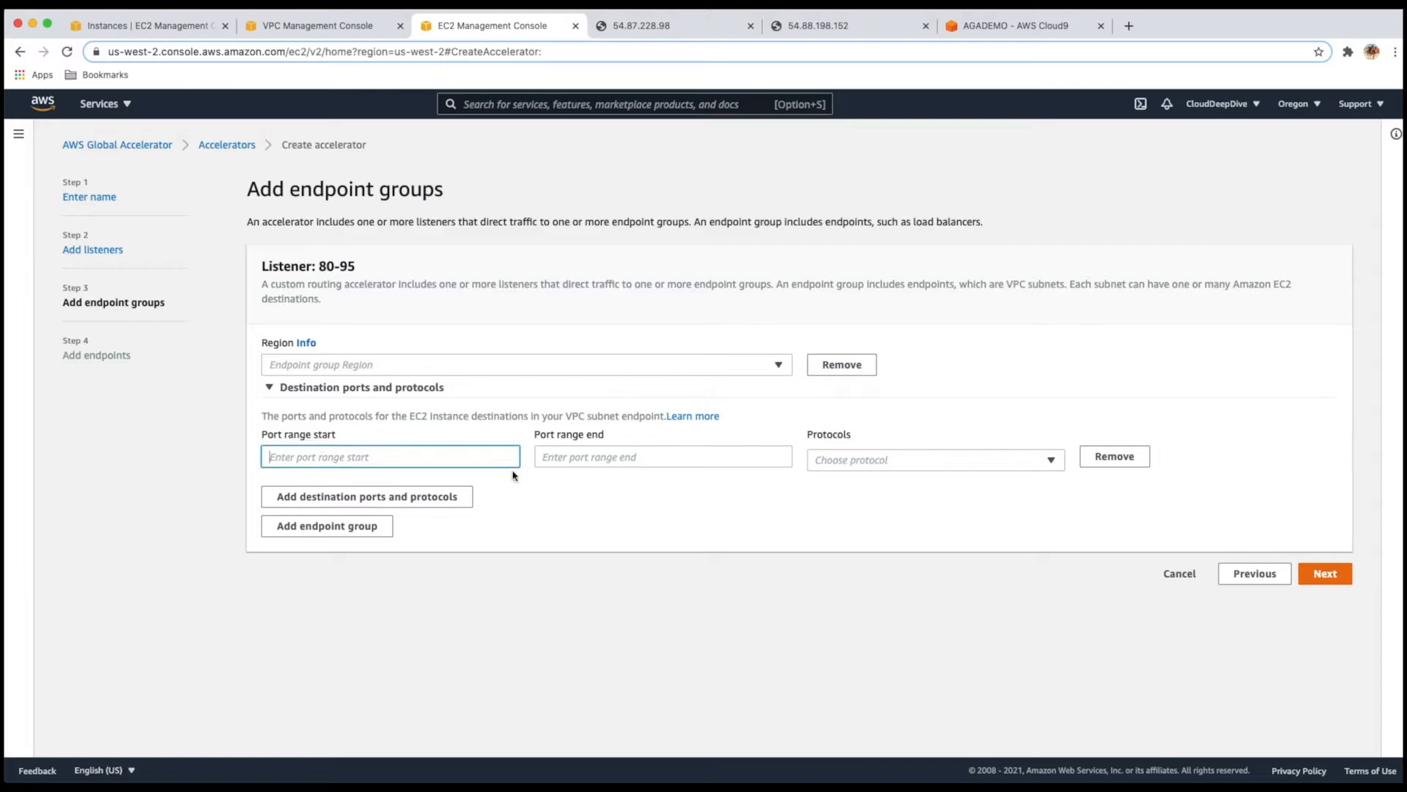
click(597, 366)
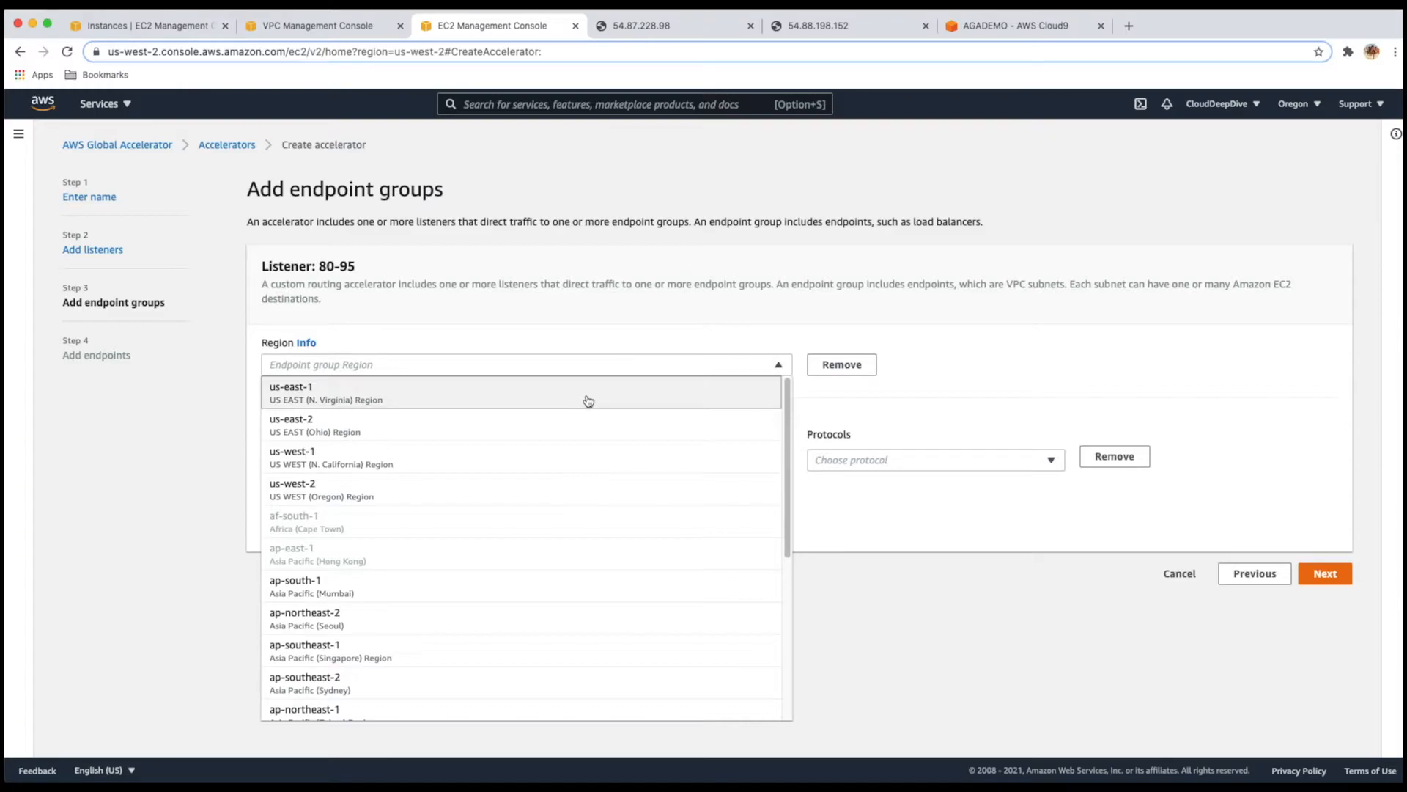
click(588, 401)
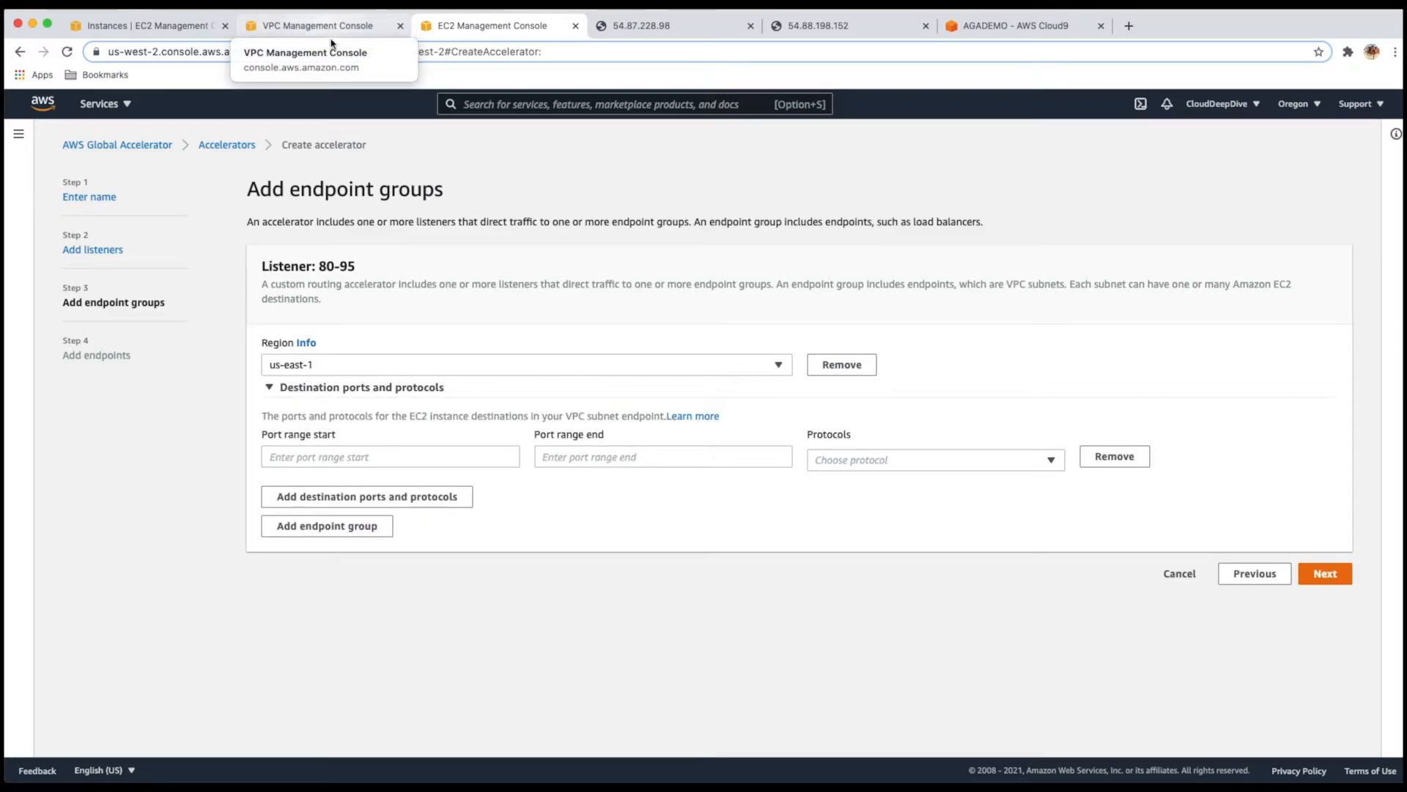
Set both the start and the end of the endpoint group's destination port range to 80
click(434, 456)
text(80)
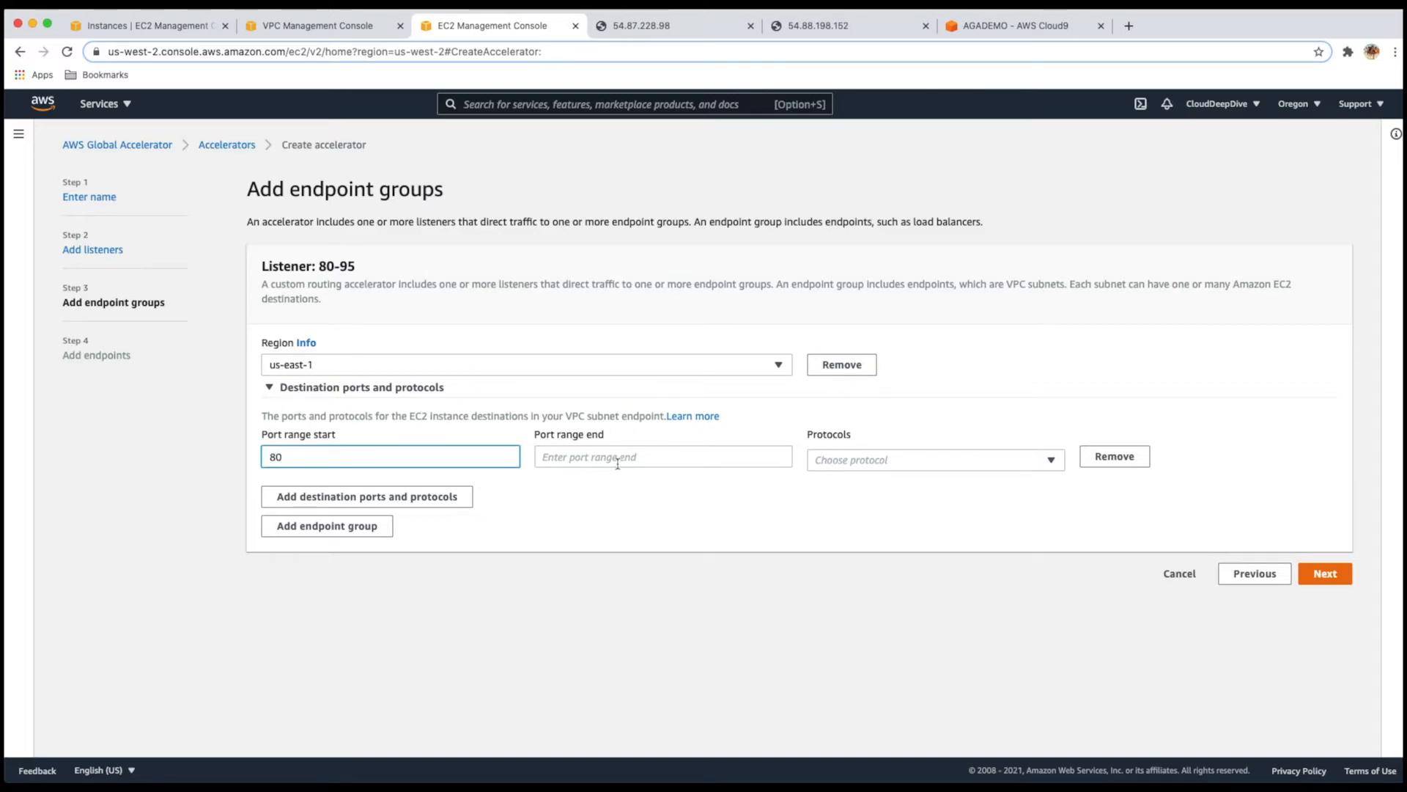
click(618, 462)
text(80)
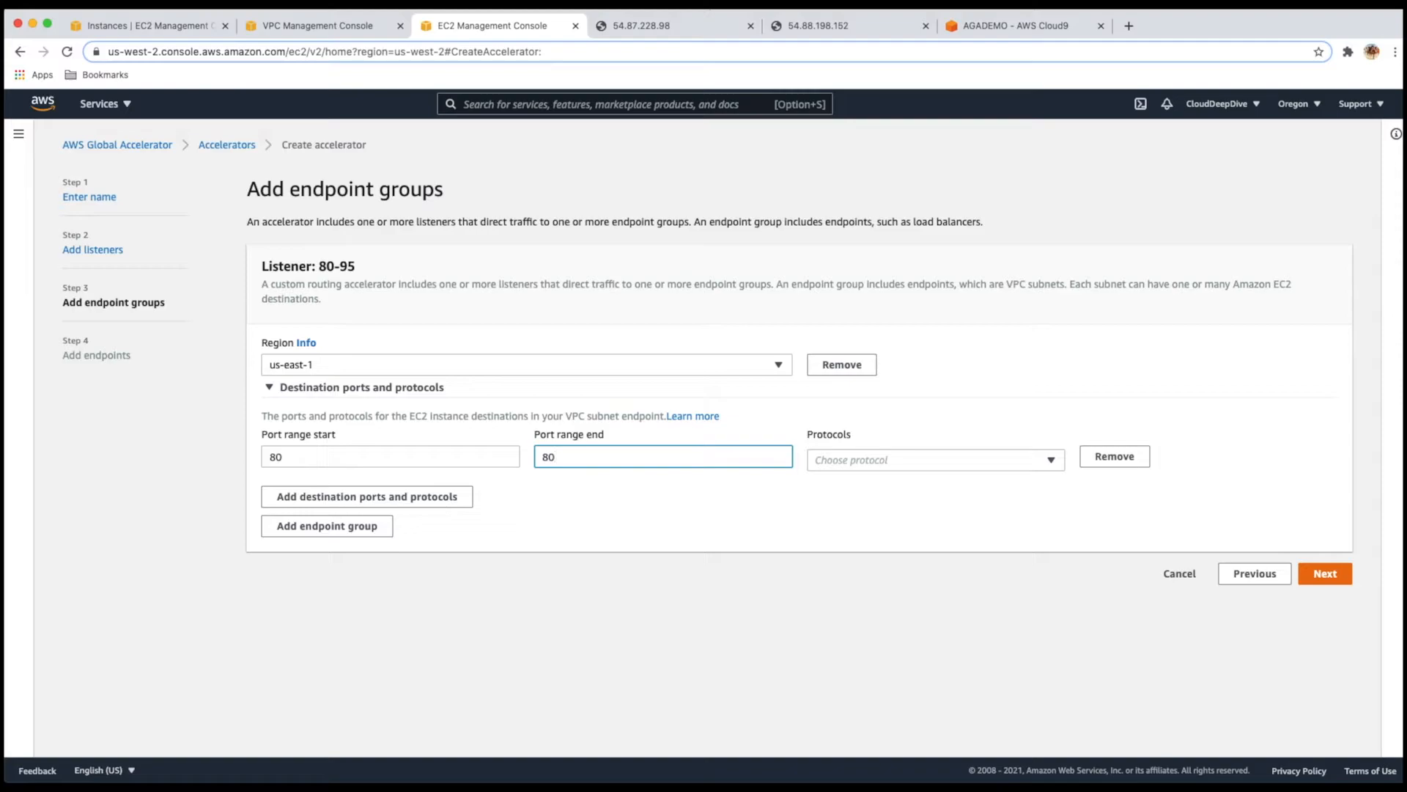
Go back to the listener settings to review the port range and return to the endpoint groups
click(1257, 574)
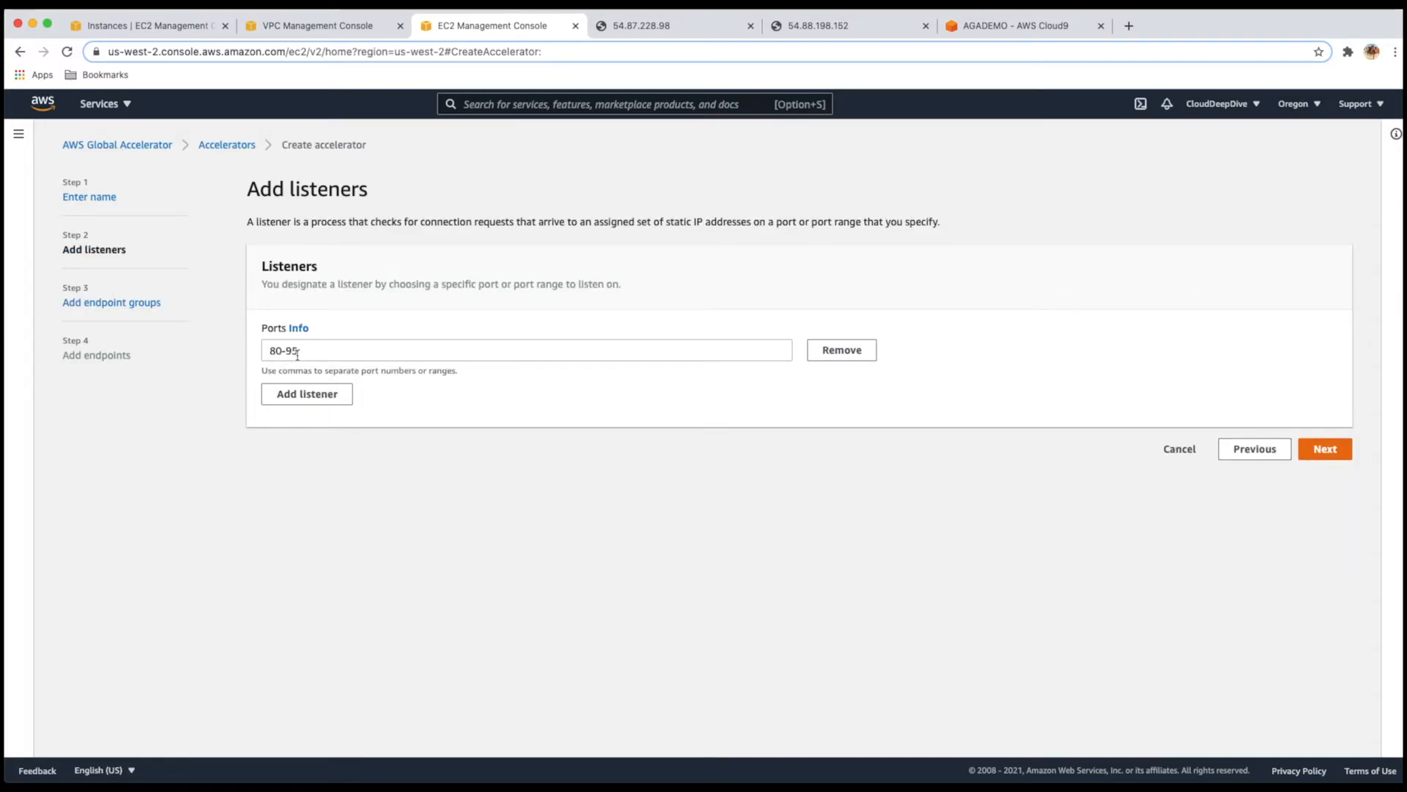
click(269, 352)
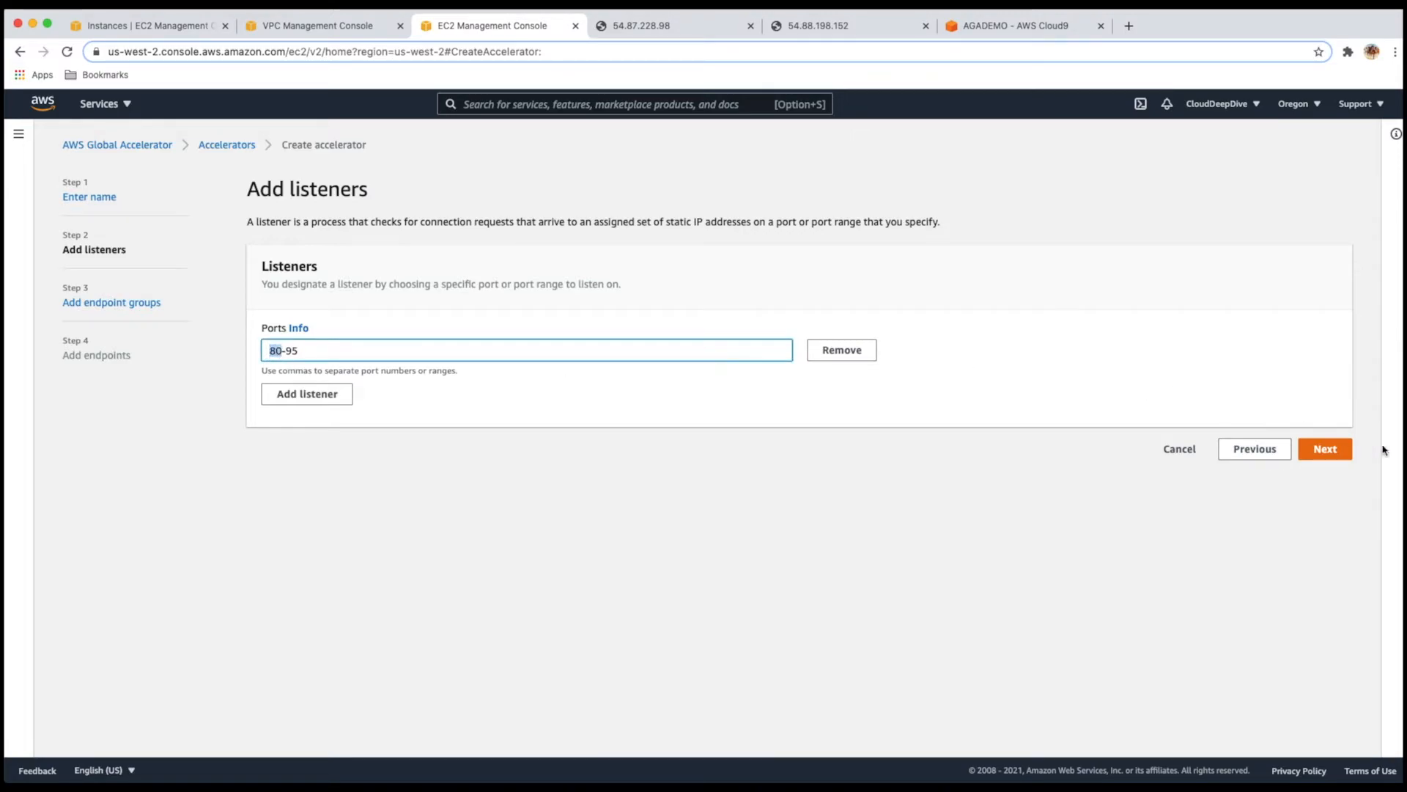
click(1333, 450)
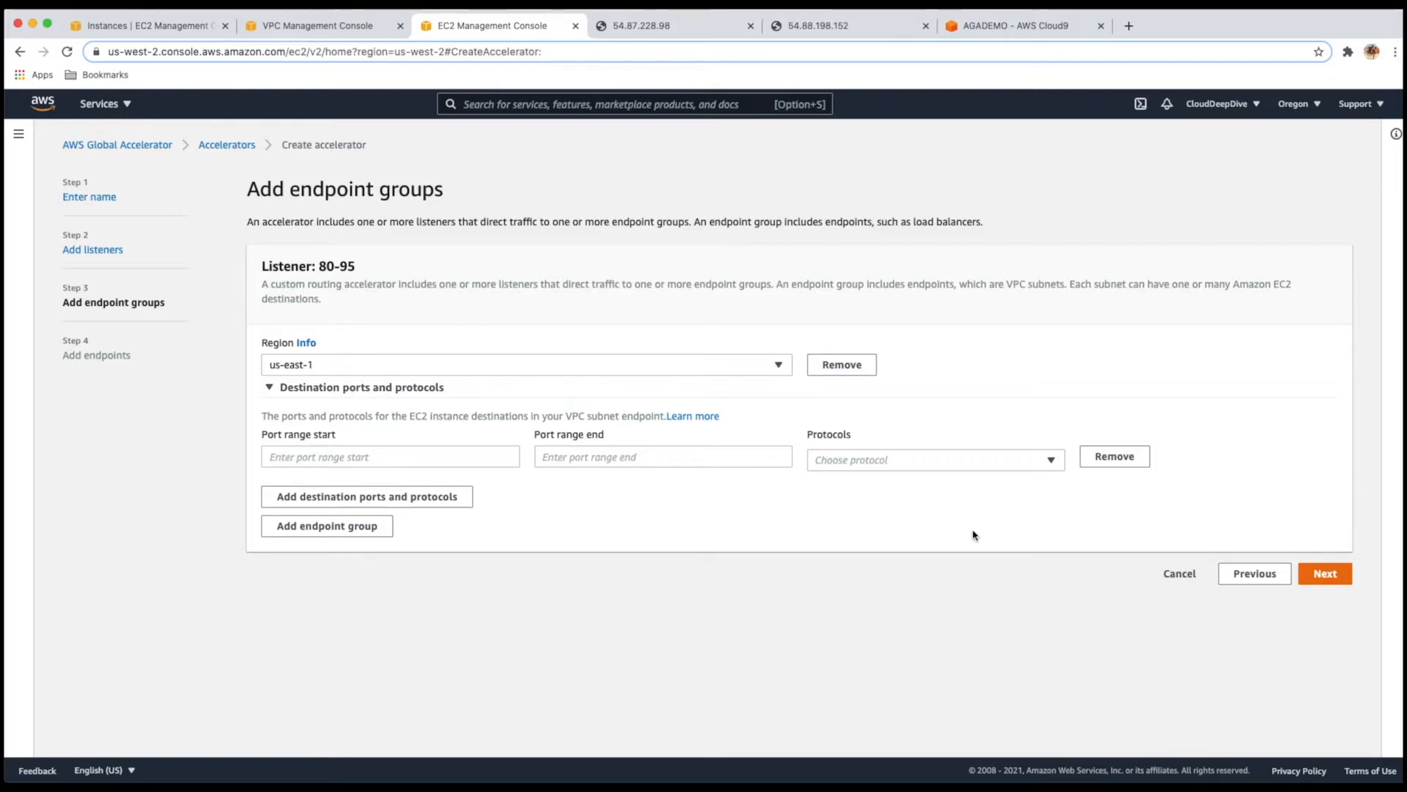
Set the us-east-1 endpoint group's destination port range to start at 80 and end at 81
click(459, 457)
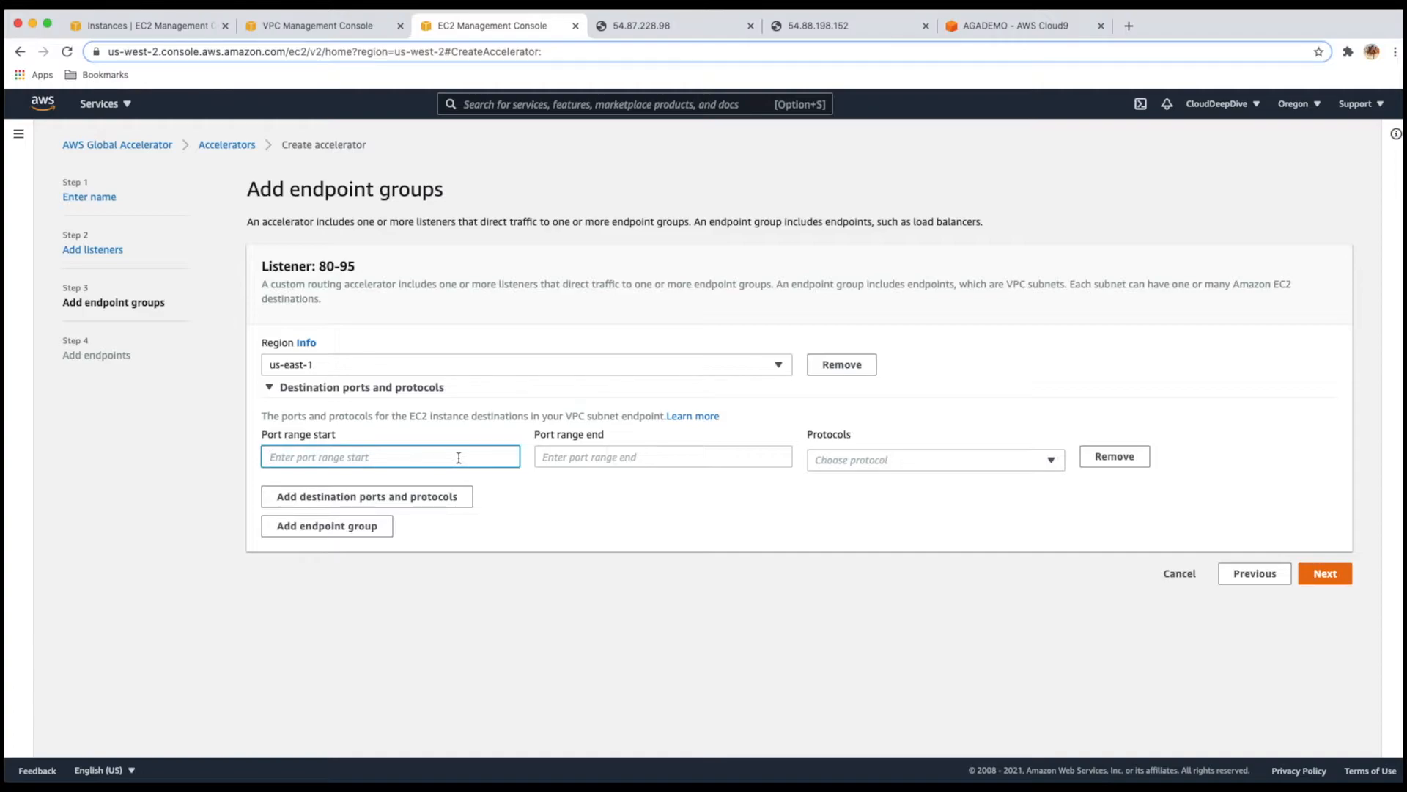
text(80)
key(Tab)
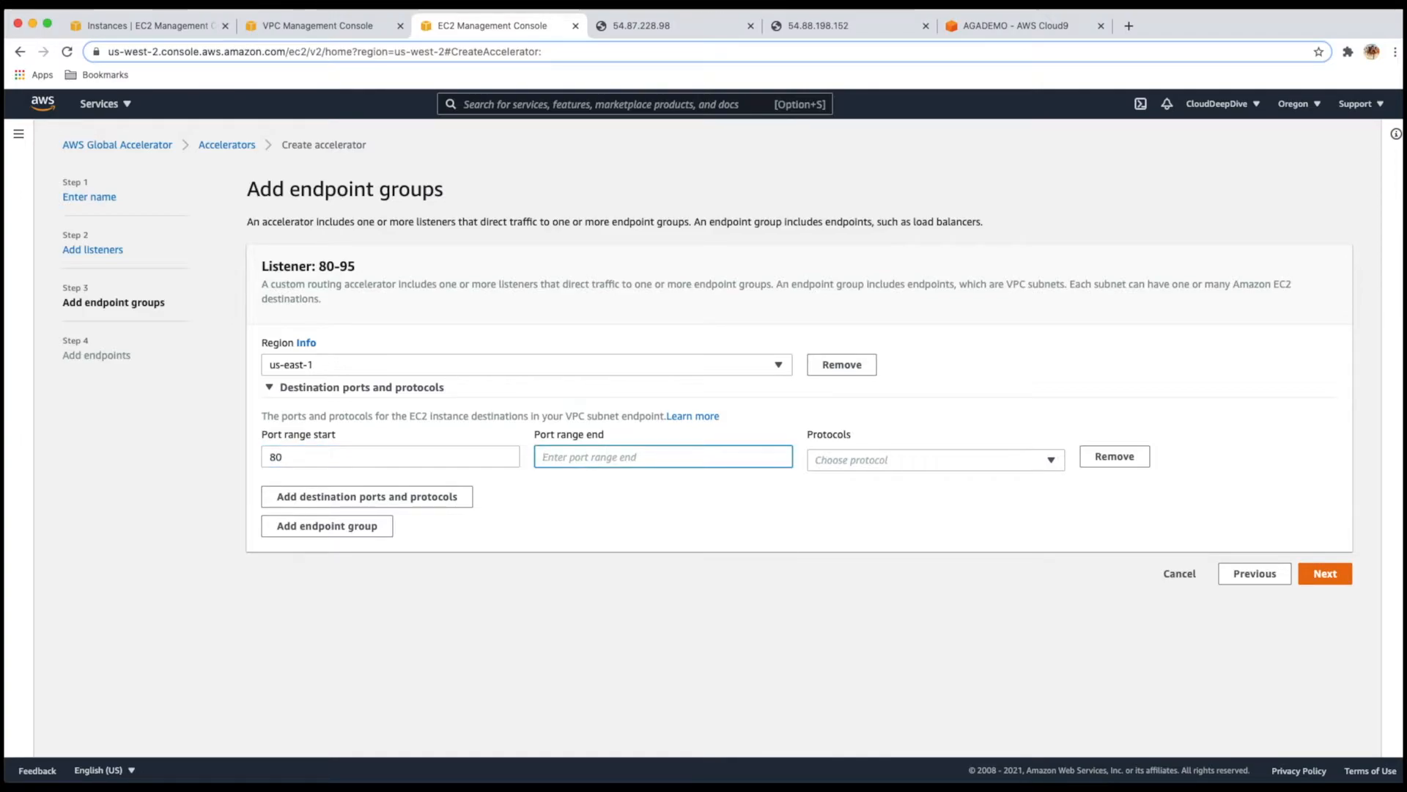
text(81)
click(565, 508)
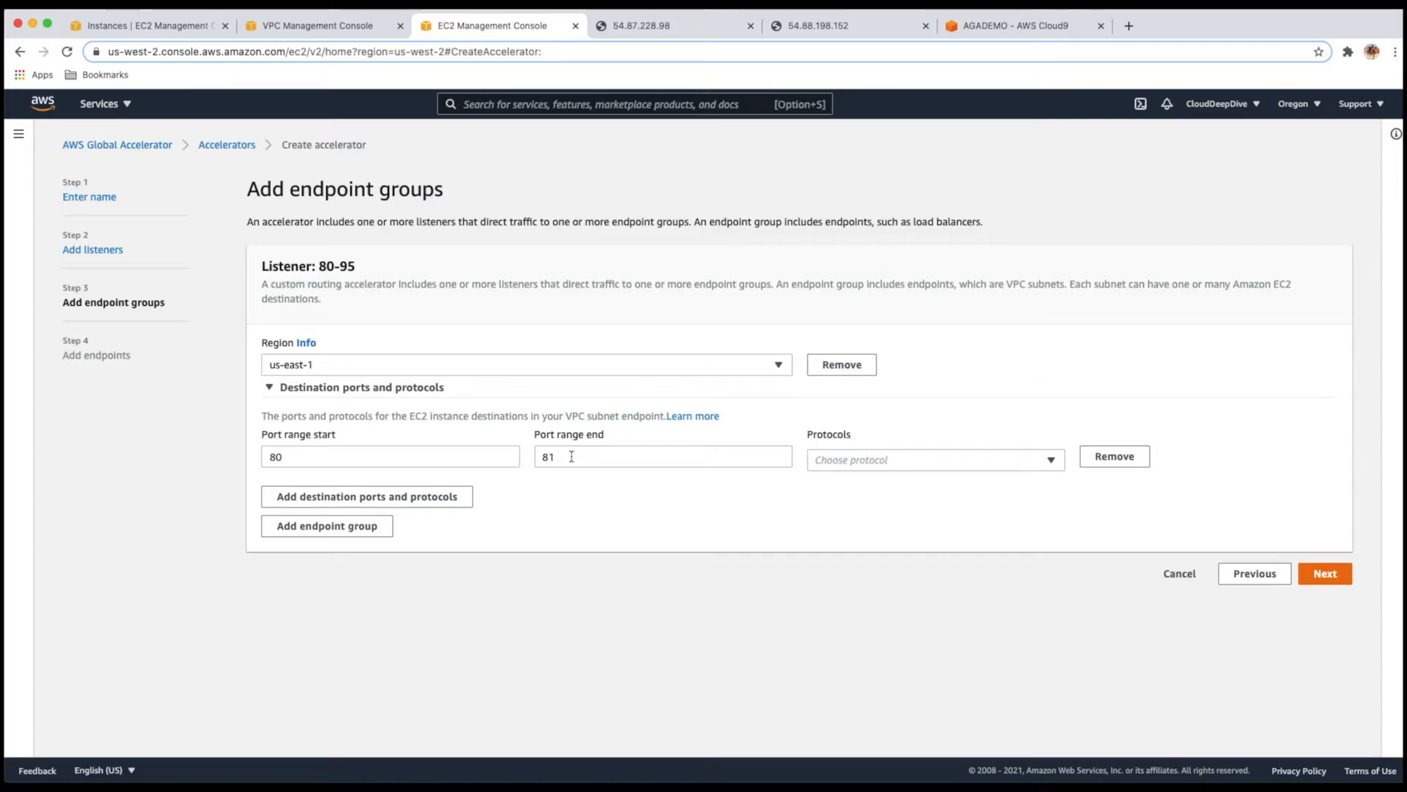
Change the destination port range end to 80 with protocol TCP, then view the endpoints page and return to the endpoint groups
click(742, 453)
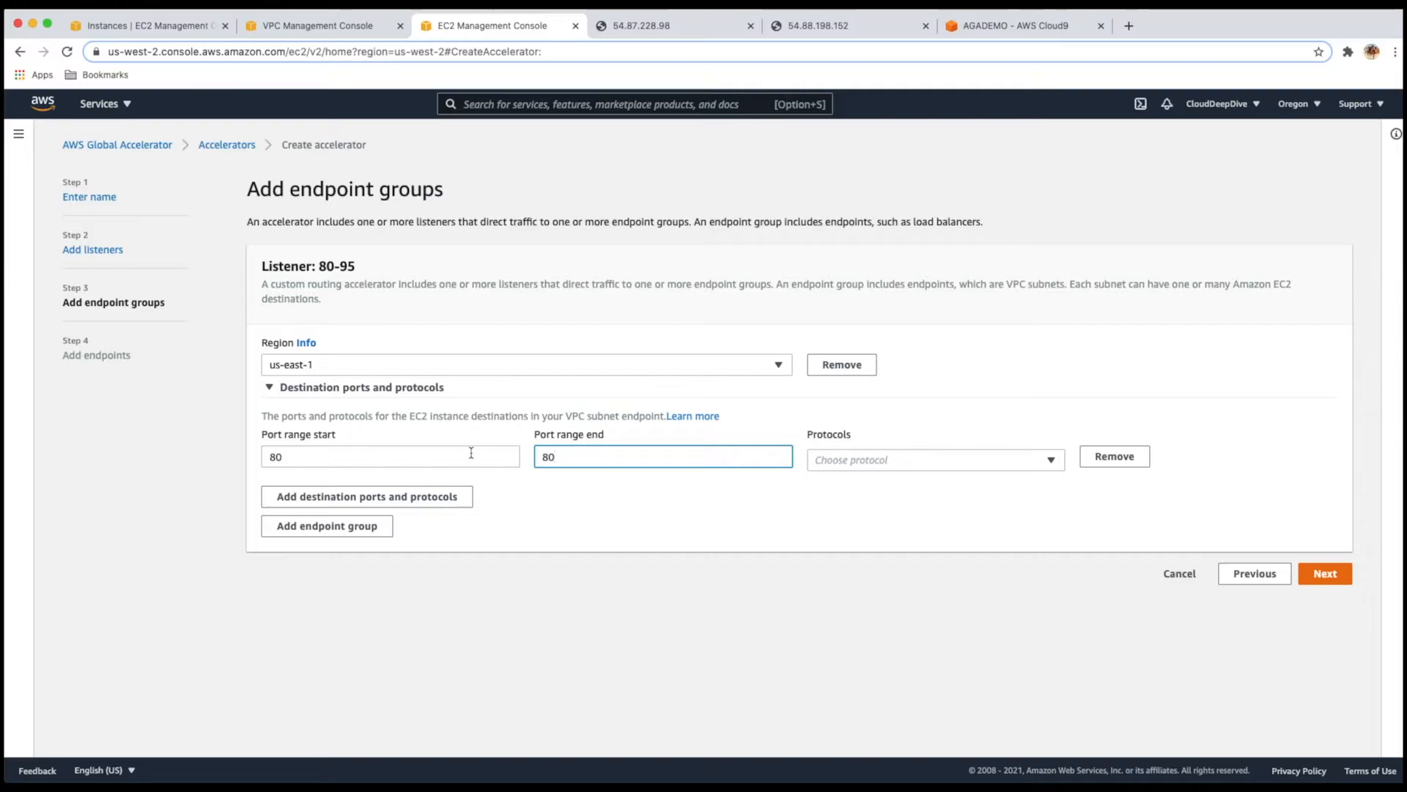
click(961, 462)
click(958, 503)
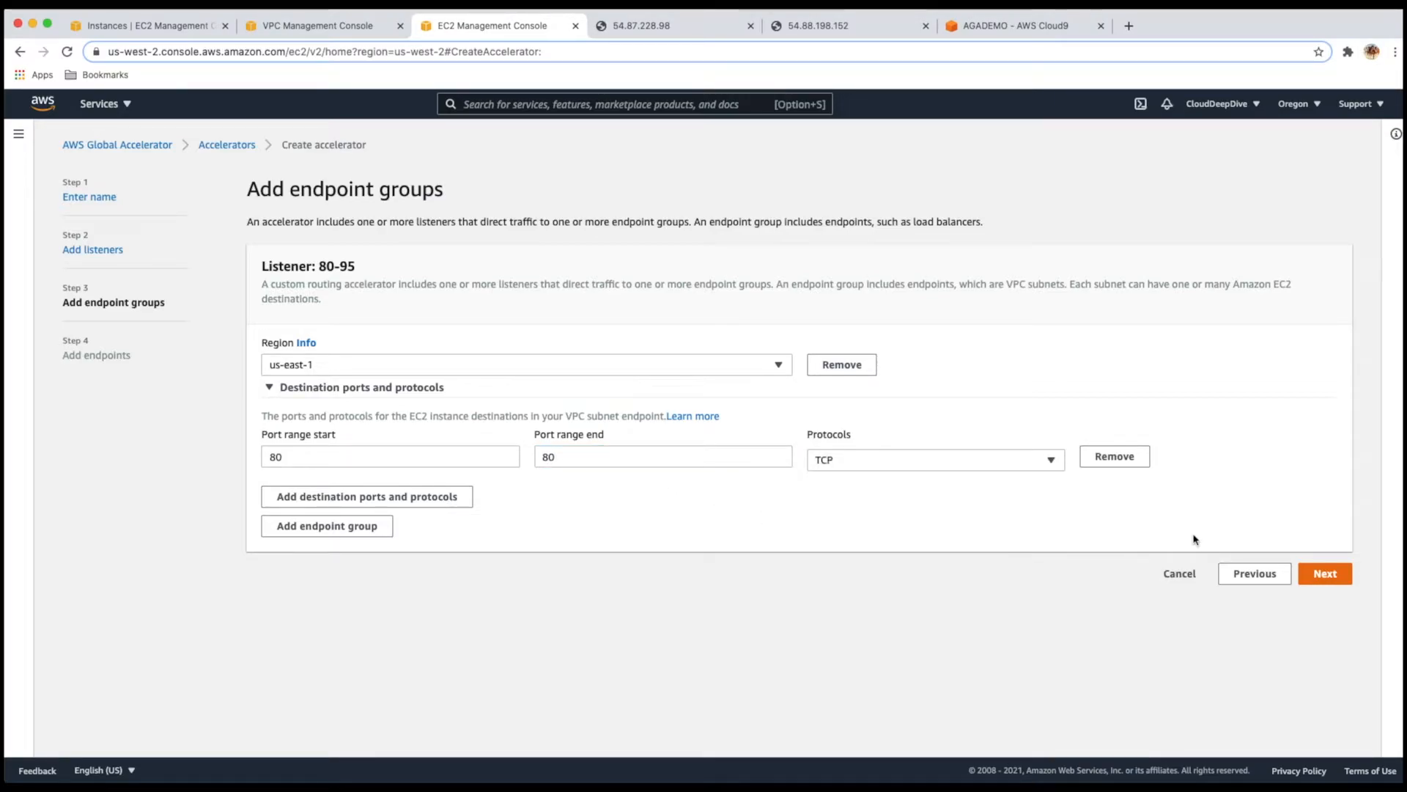
click(1326, 574)
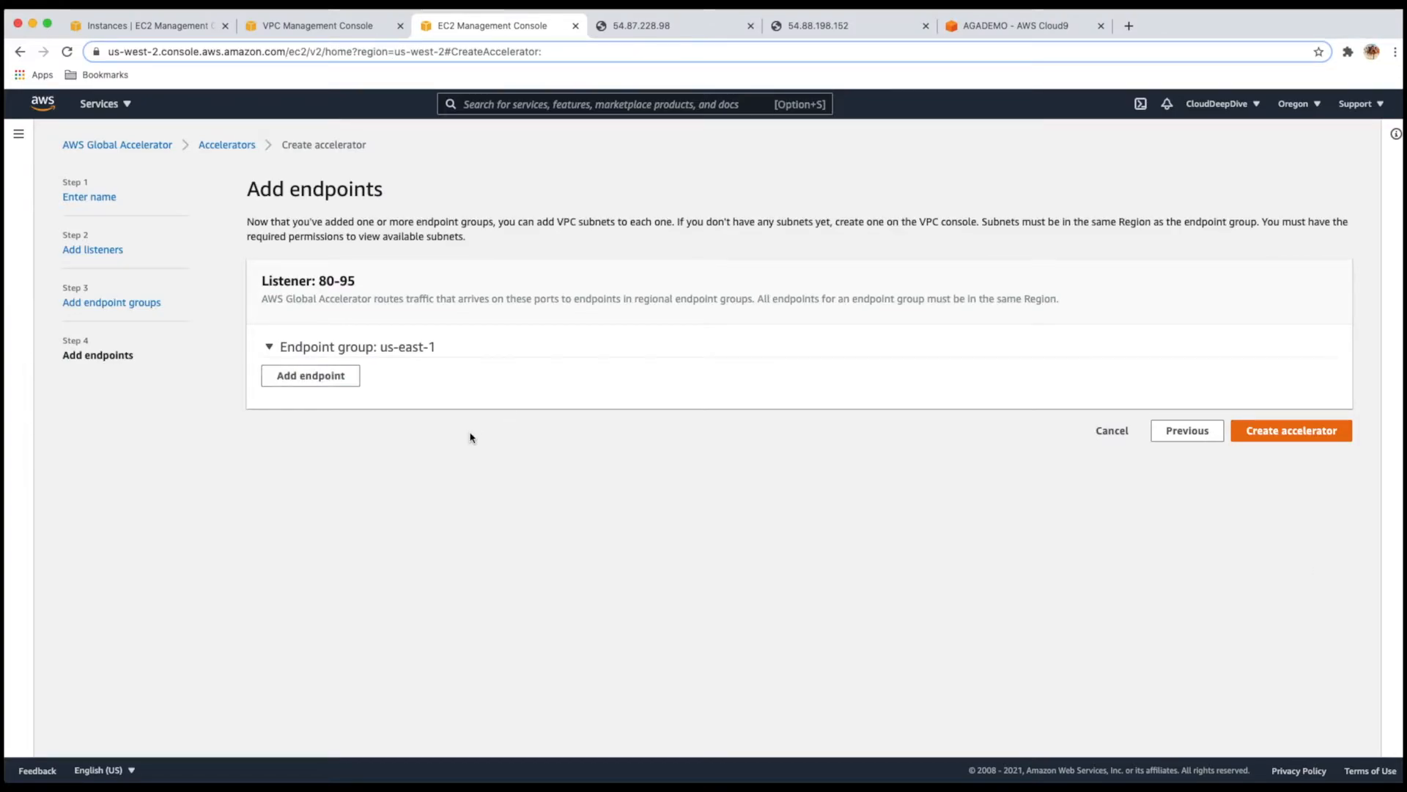
click(1187, 430)
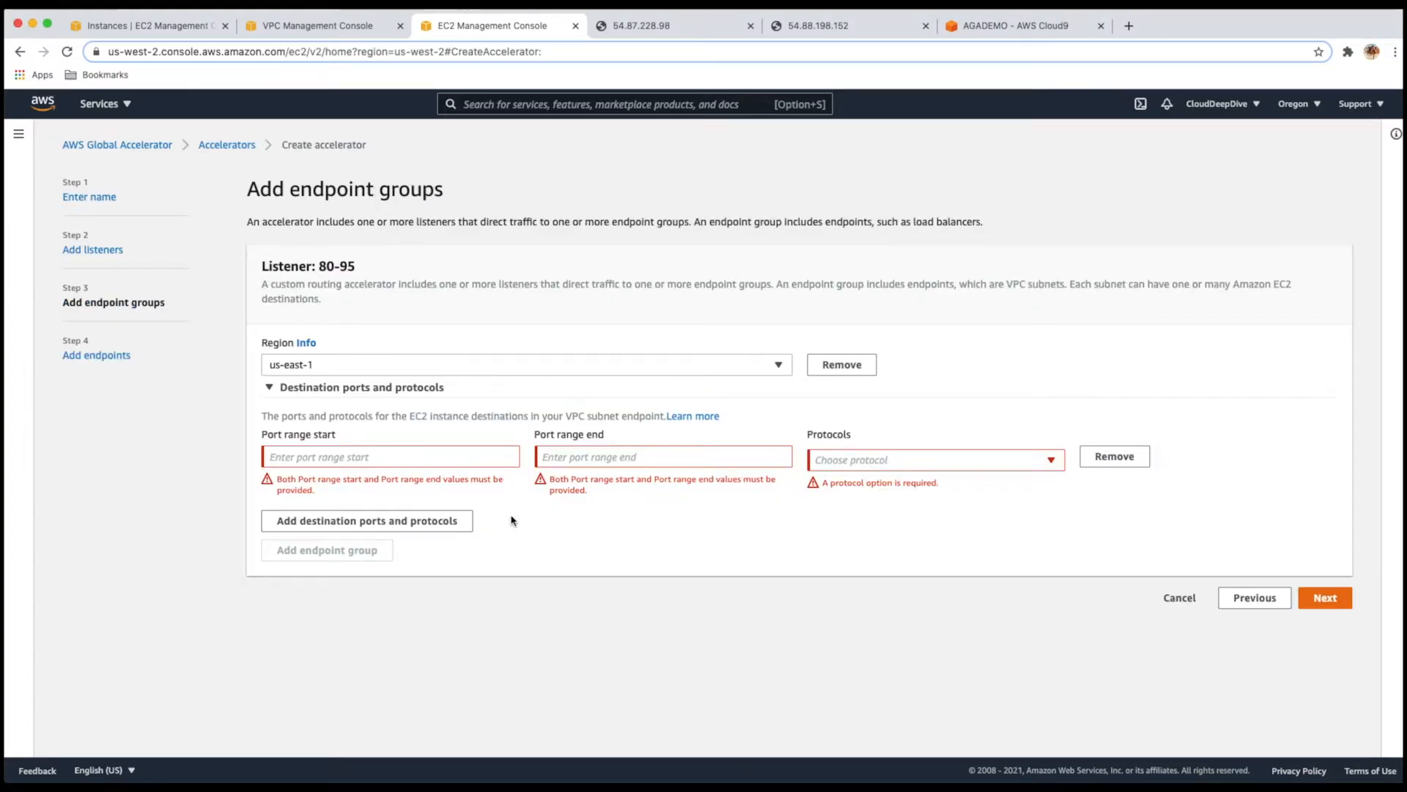
Set the us-east-1 endpoint group's destination port range start and end to 80, with TCP as the protocol
click(465, 456)
text(80)
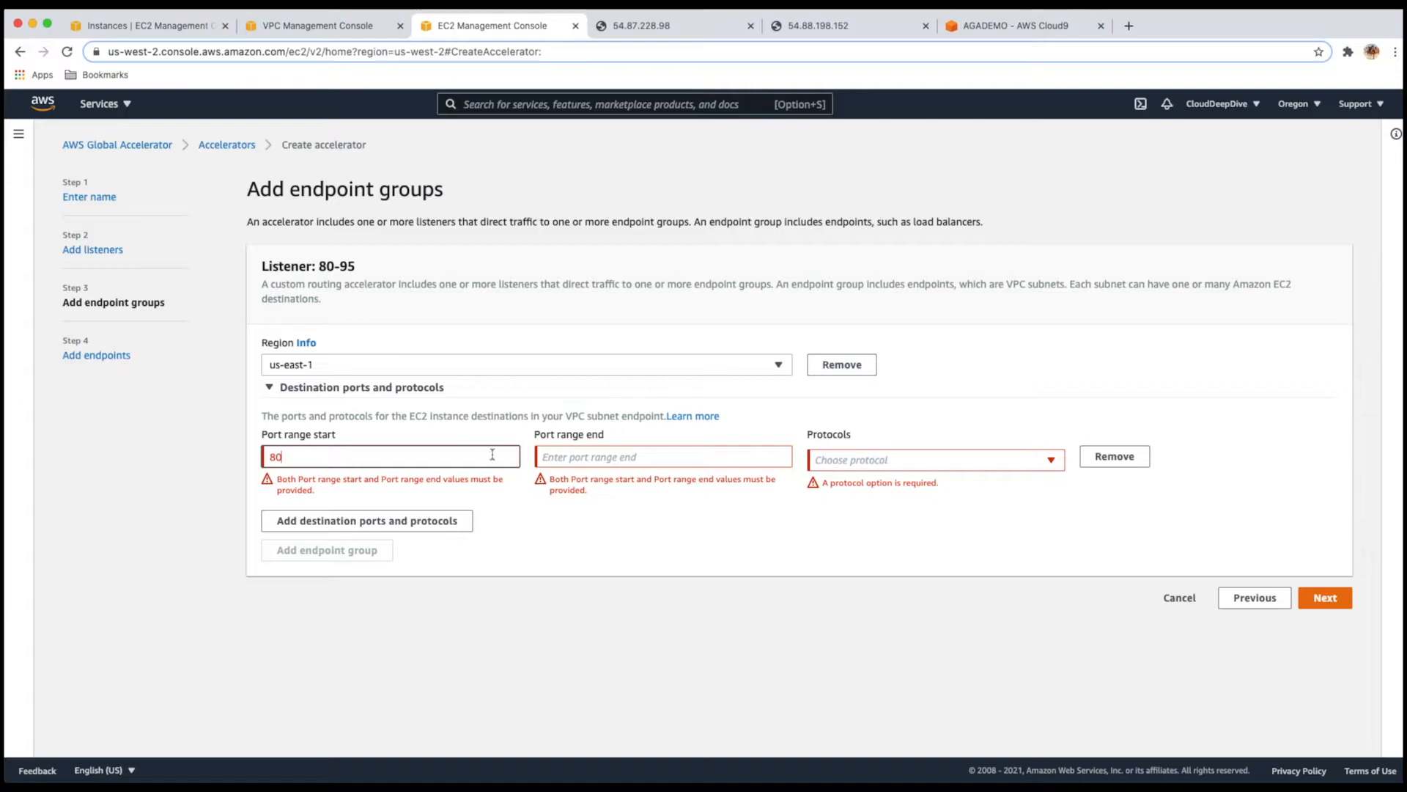
click(589, 456)
text(80)
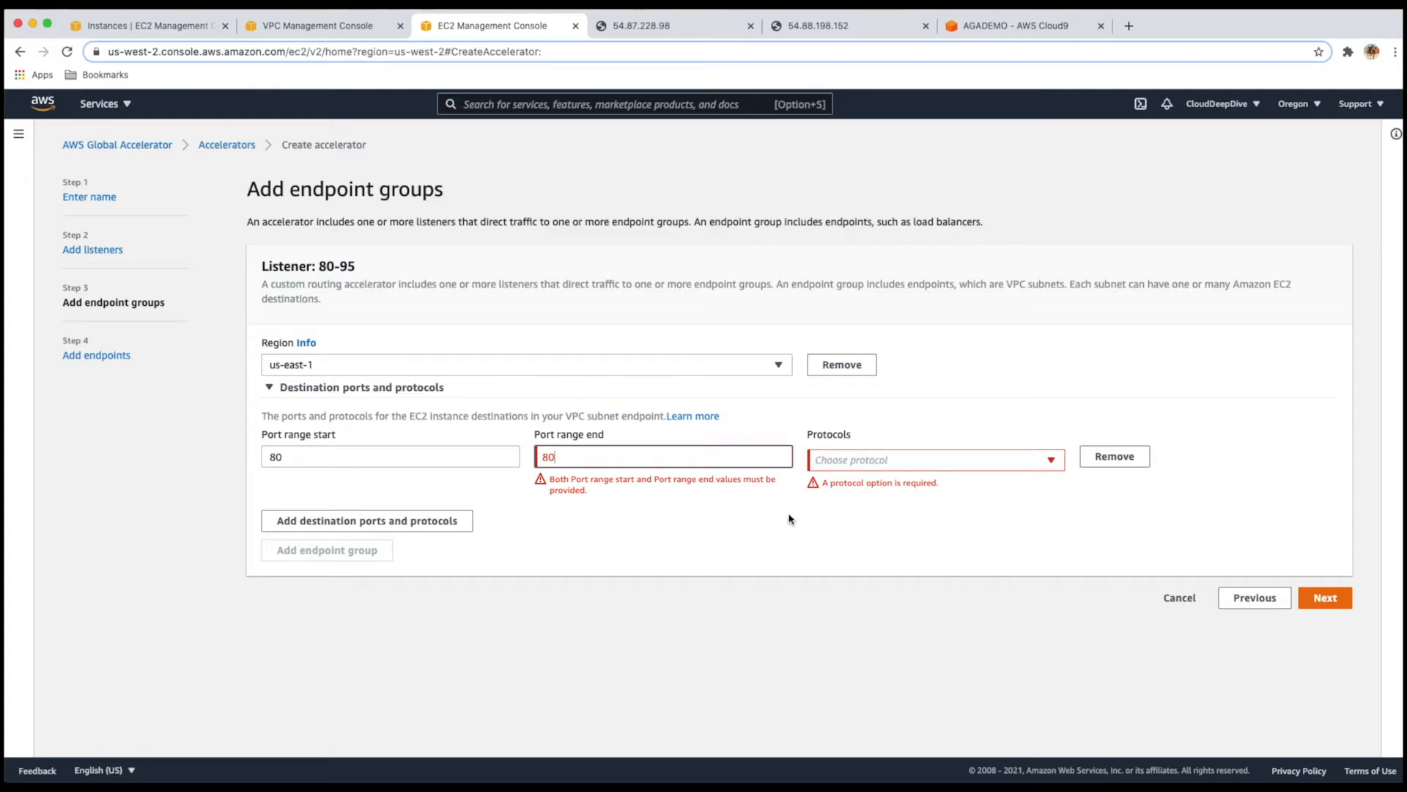
click(870, 462)
click(856, 502)
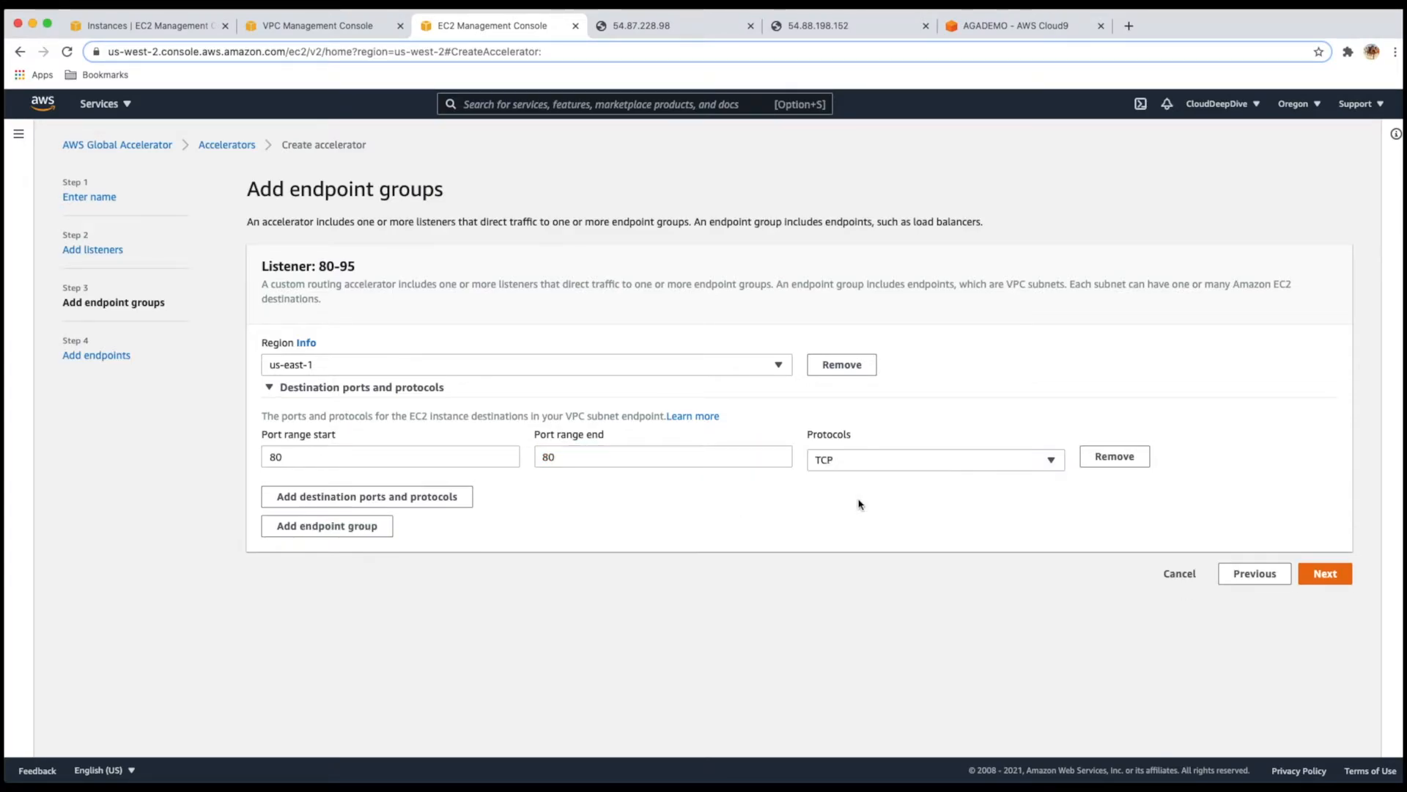
Try adding another destination port row and a second endpoint group in ap-southeast-1, and remove both
click(456, 497)
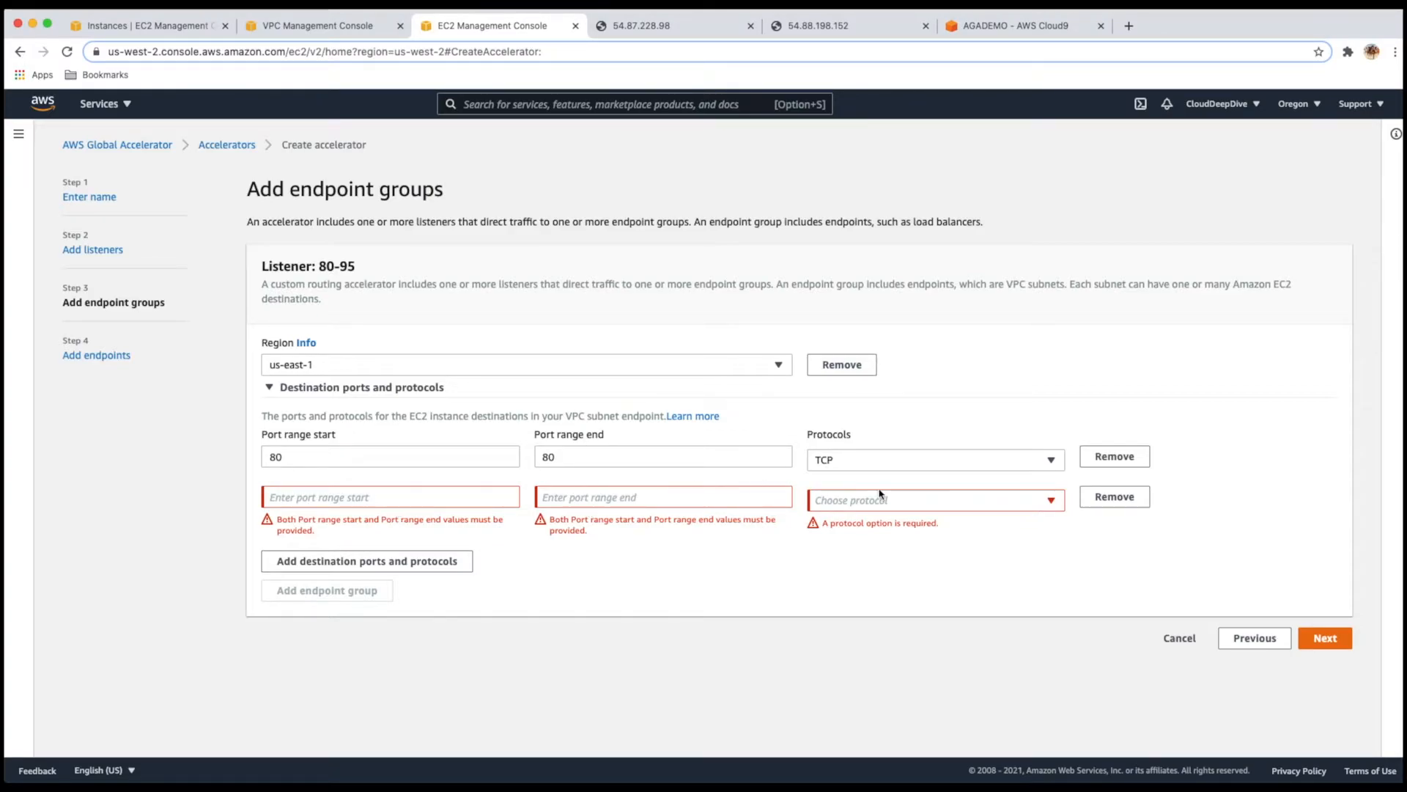
click(1117, 496)
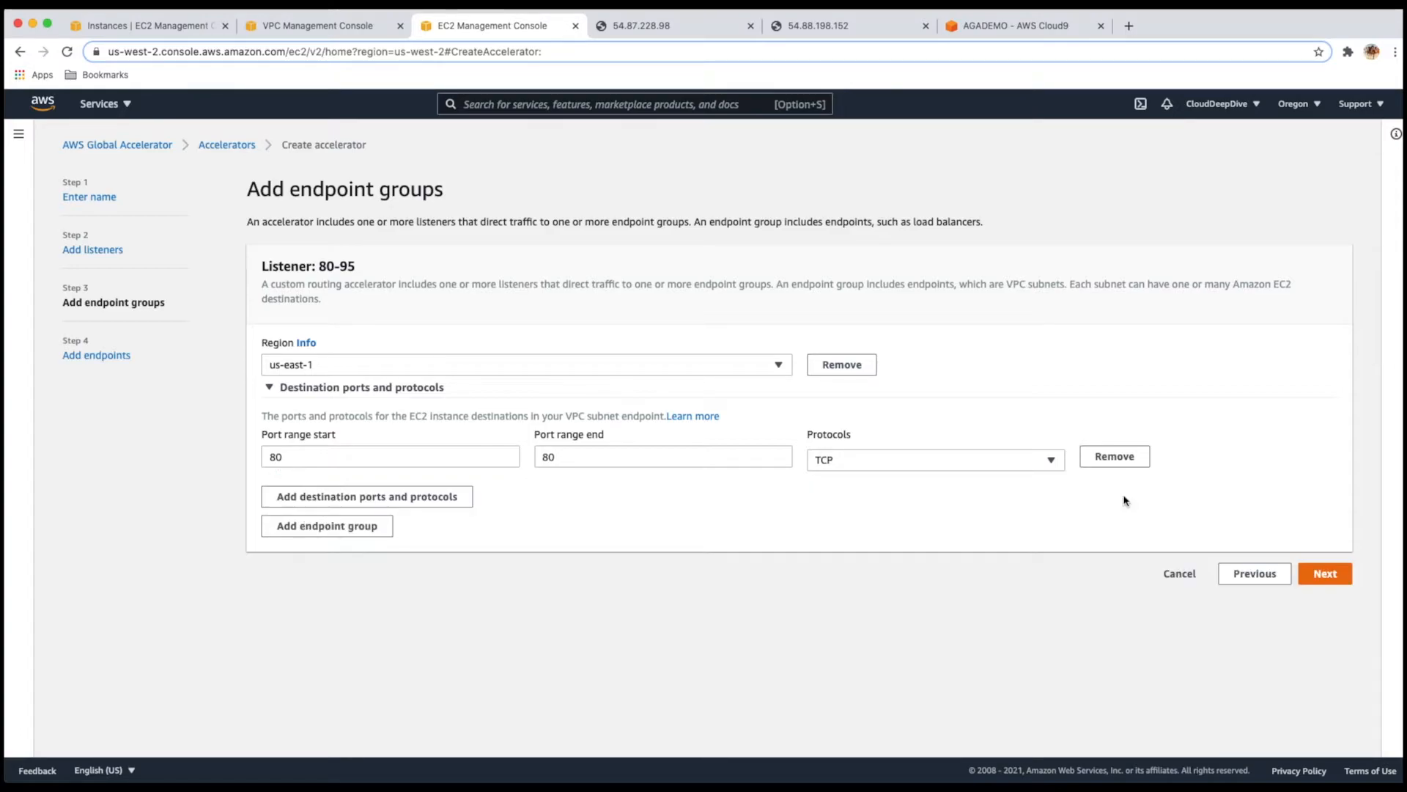
click(368, 527)
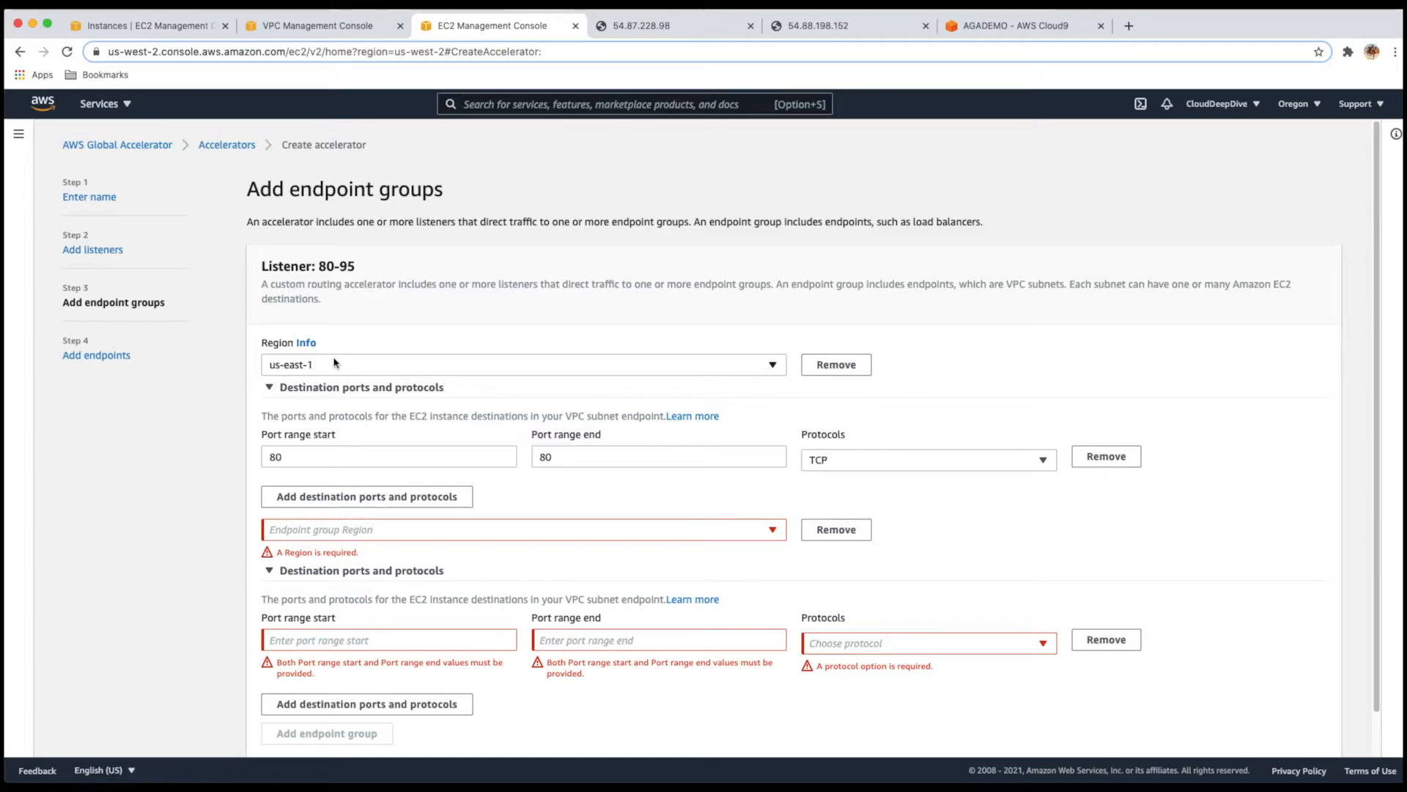
click(405, 531)
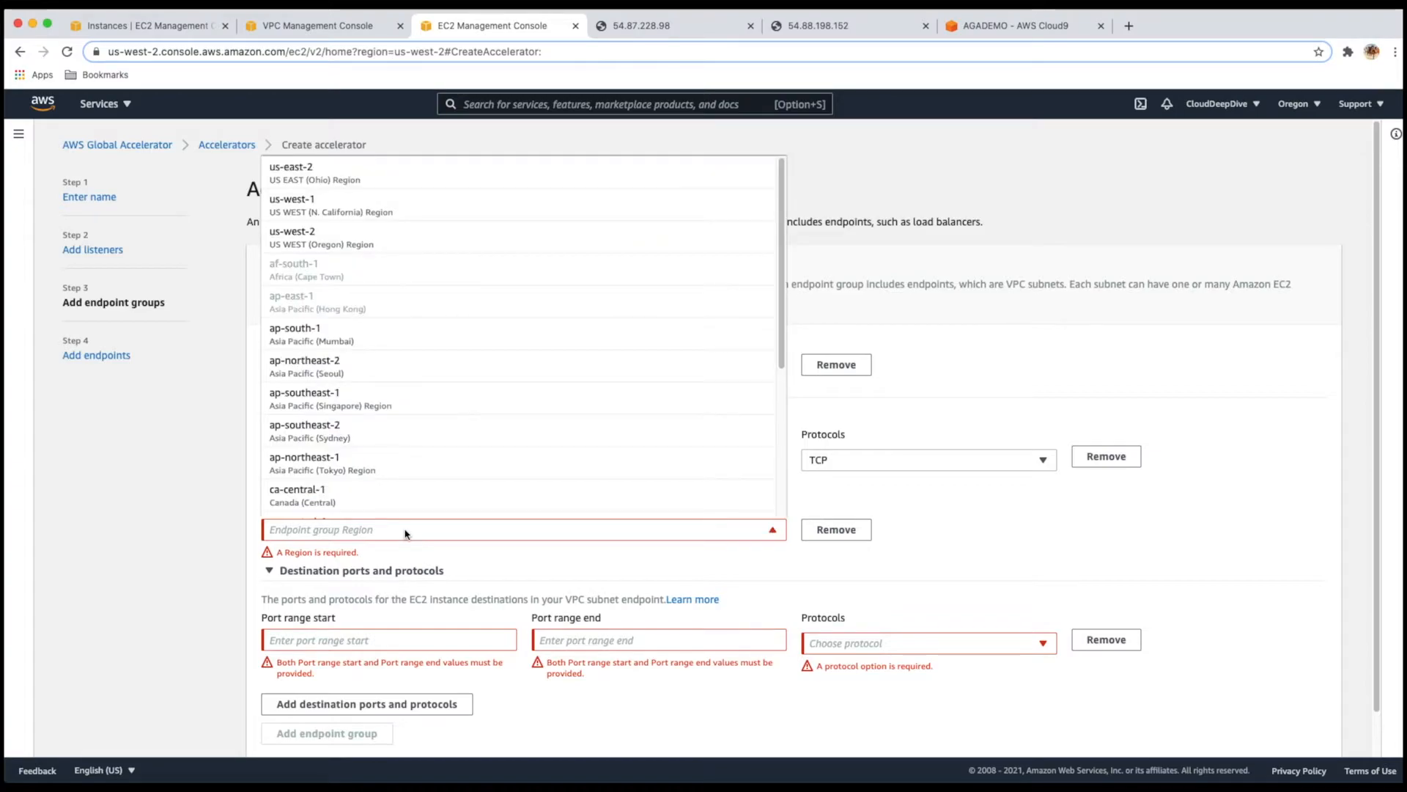
click(367, 409)
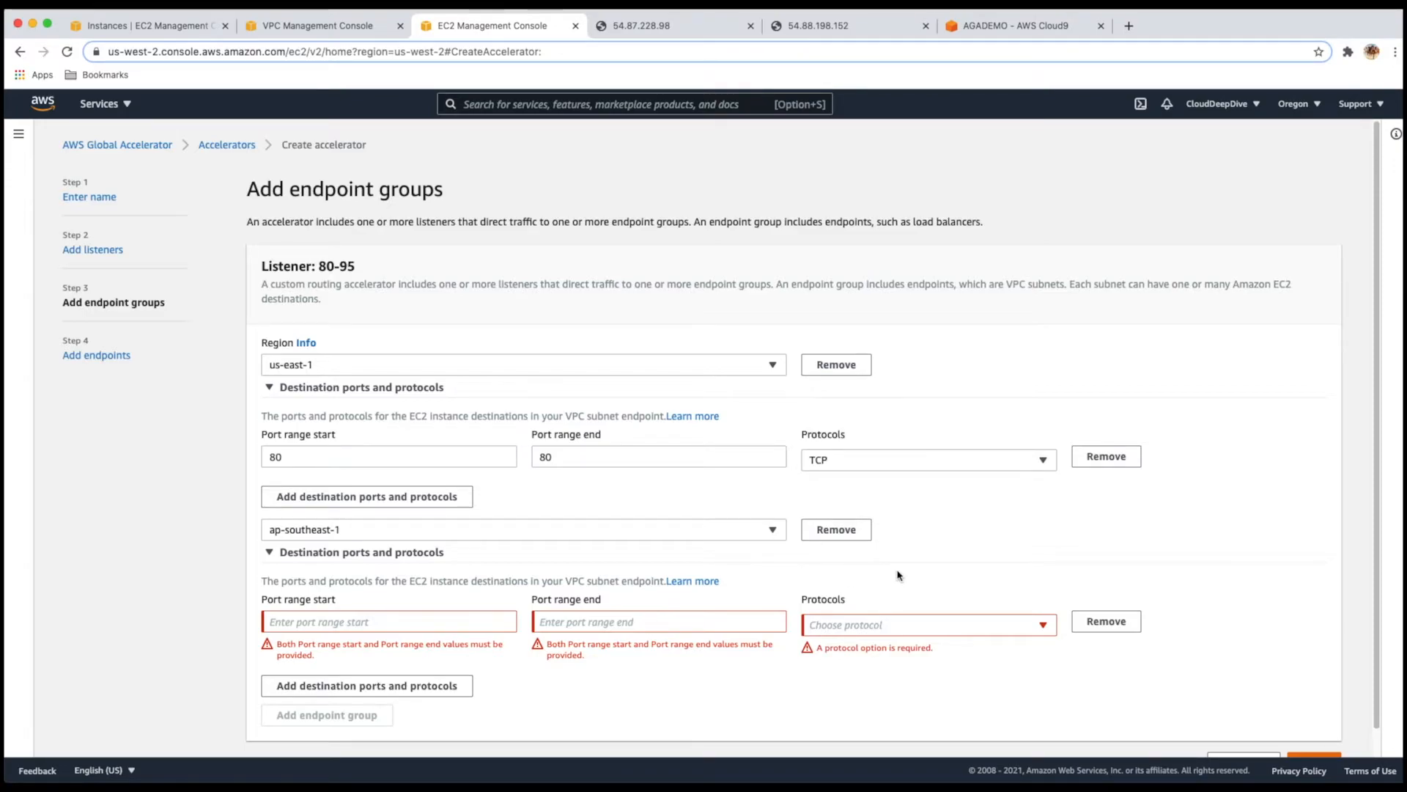
scroll(922, 563, up, 1)
click(815, 539)
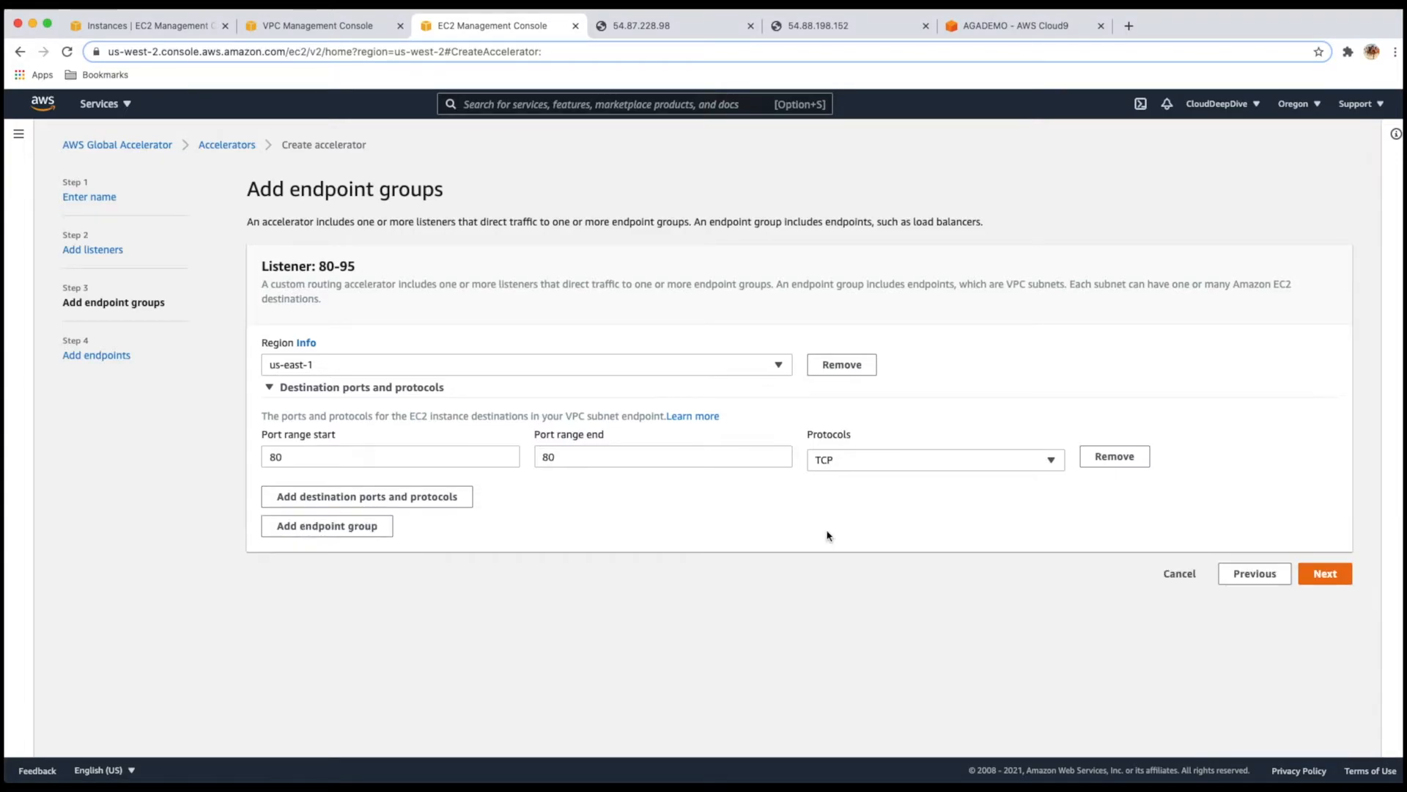
Continue to the endpoints and add a Subnet endpoint for AGASUBNET to the us-east-1 endpoint group
click(1325, 575)
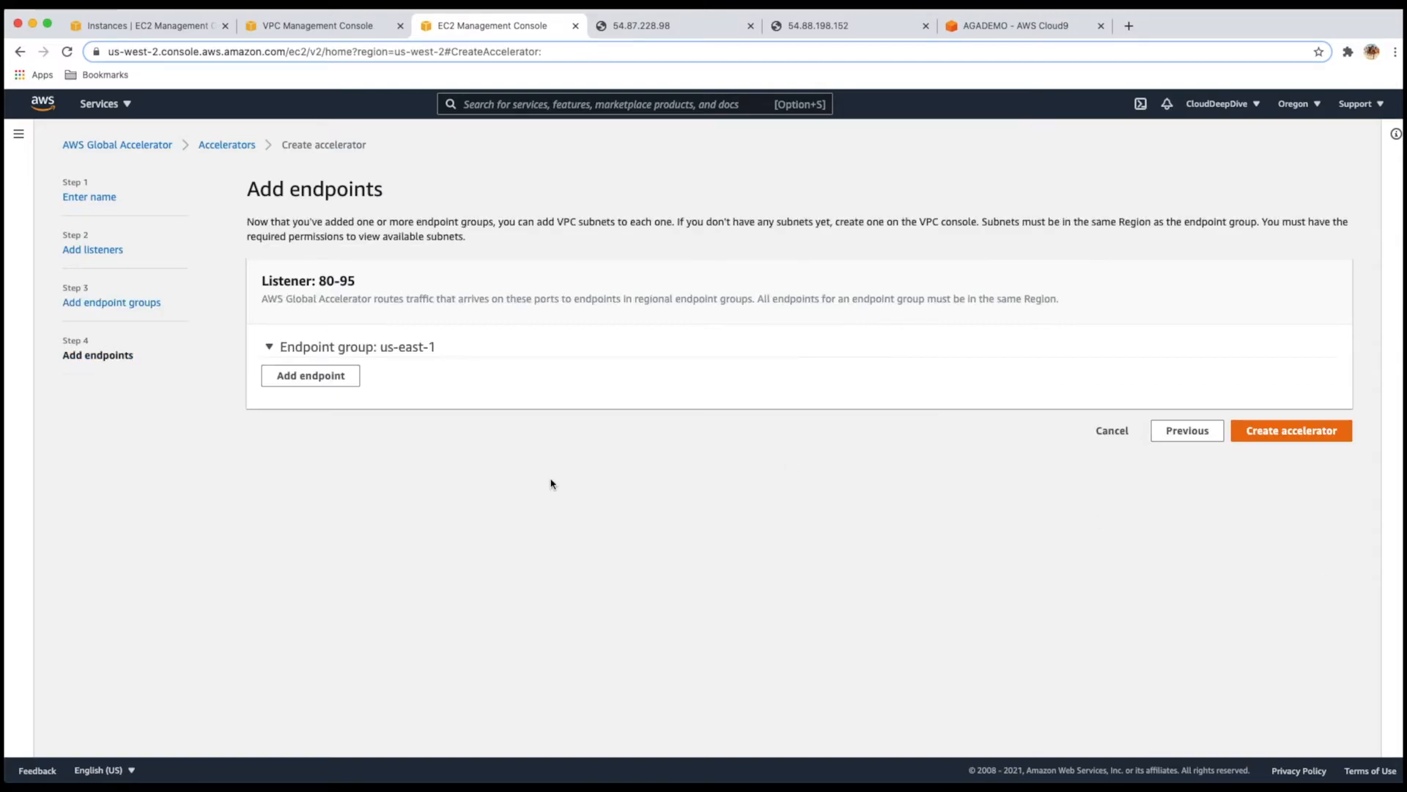
click(333, 377)
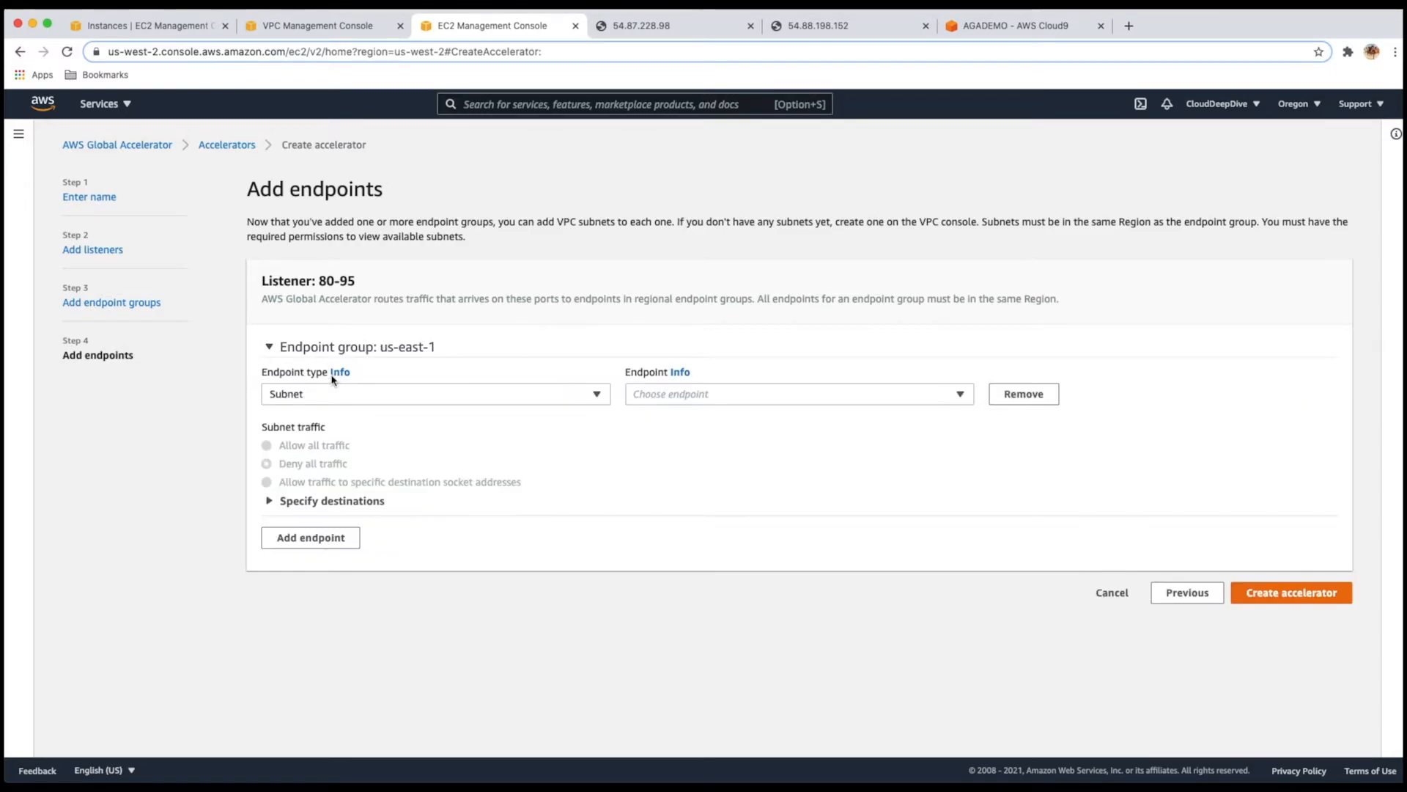
click(488, 397)
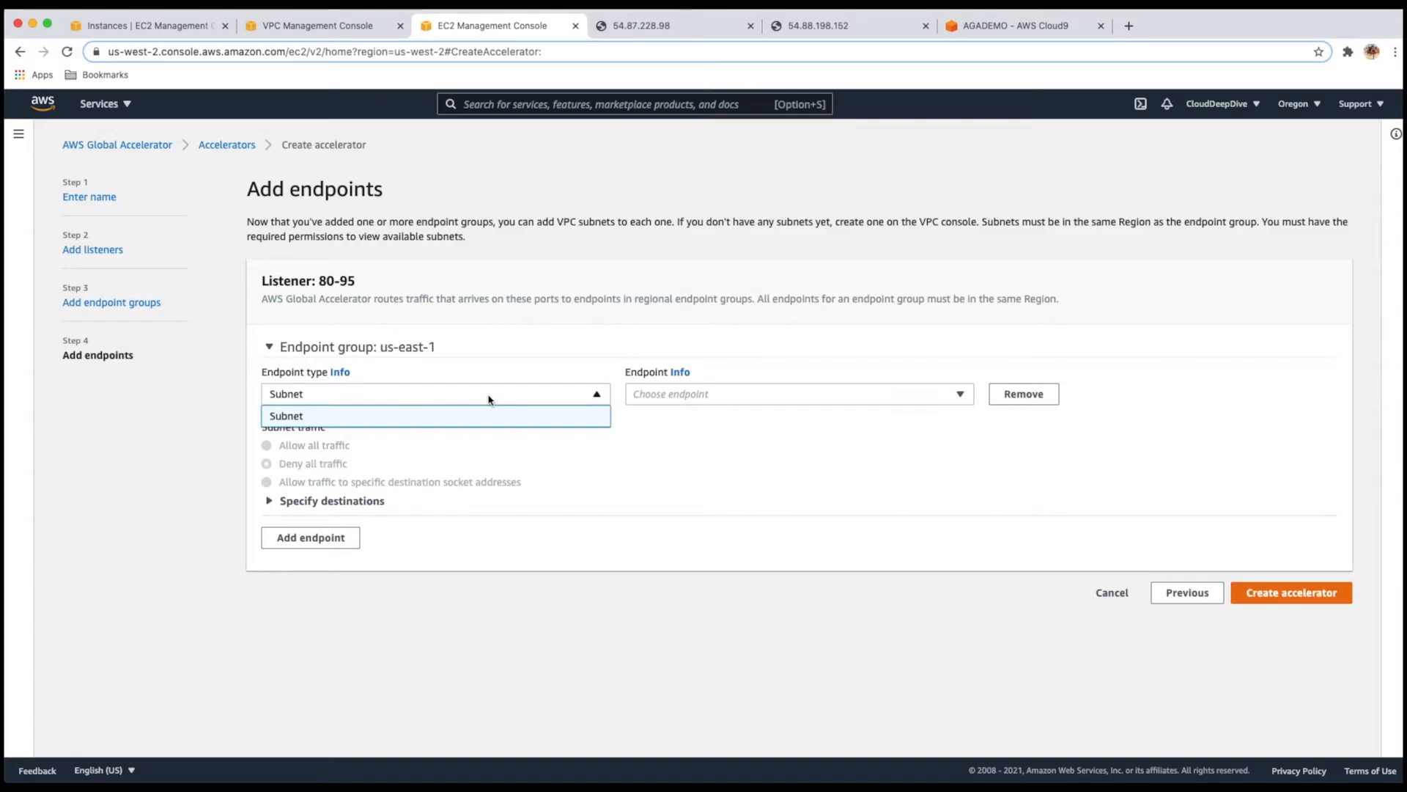
click(669, 441)
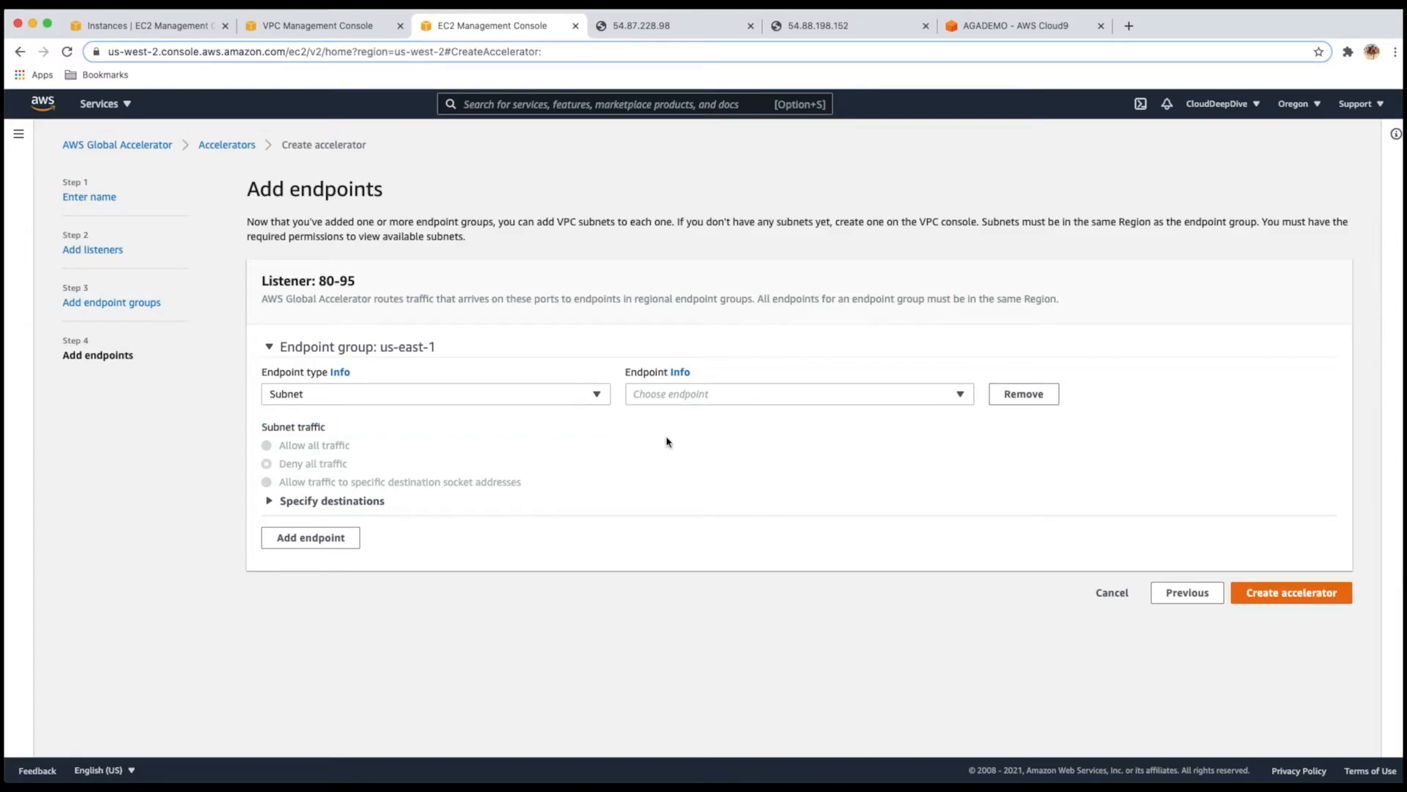
click(692, 399)
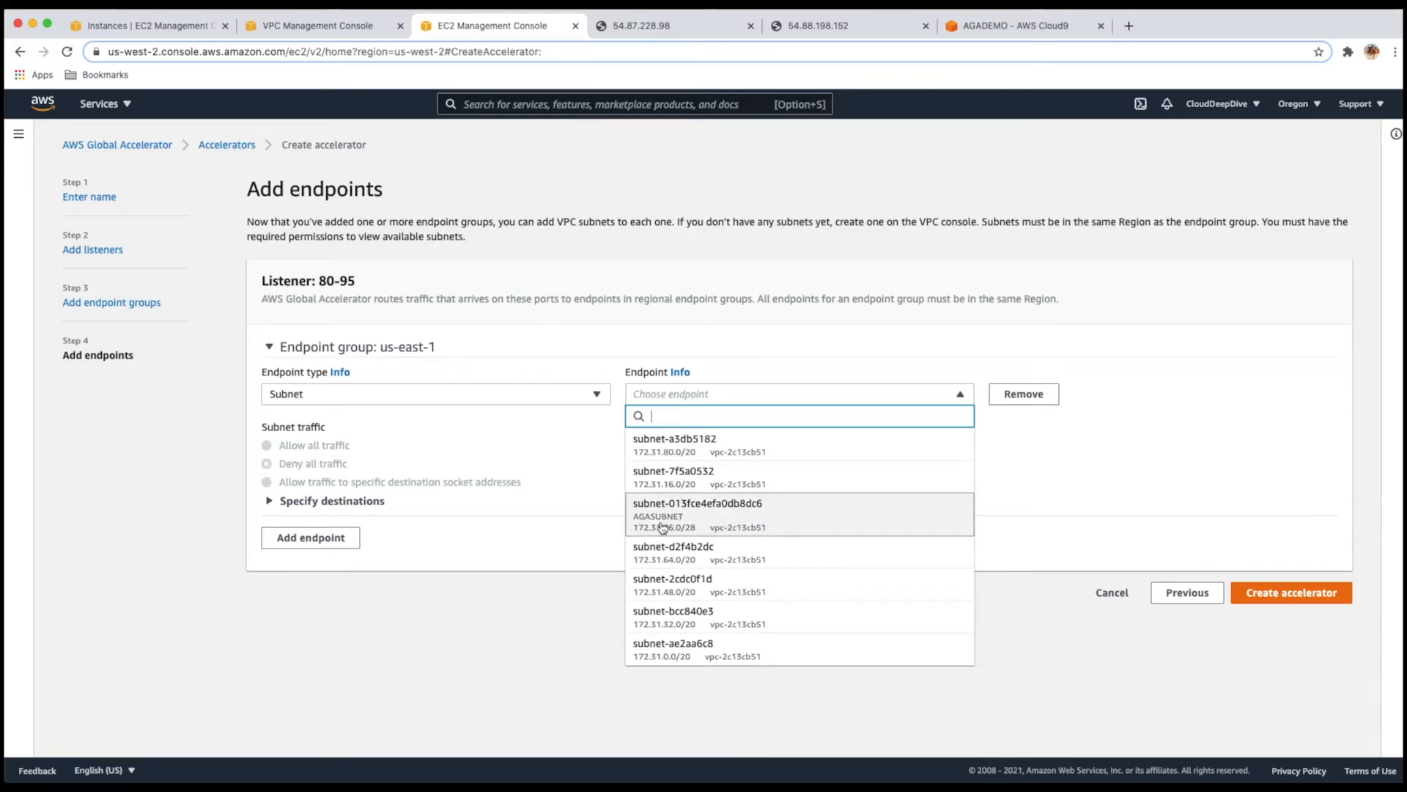
click(710, 526)
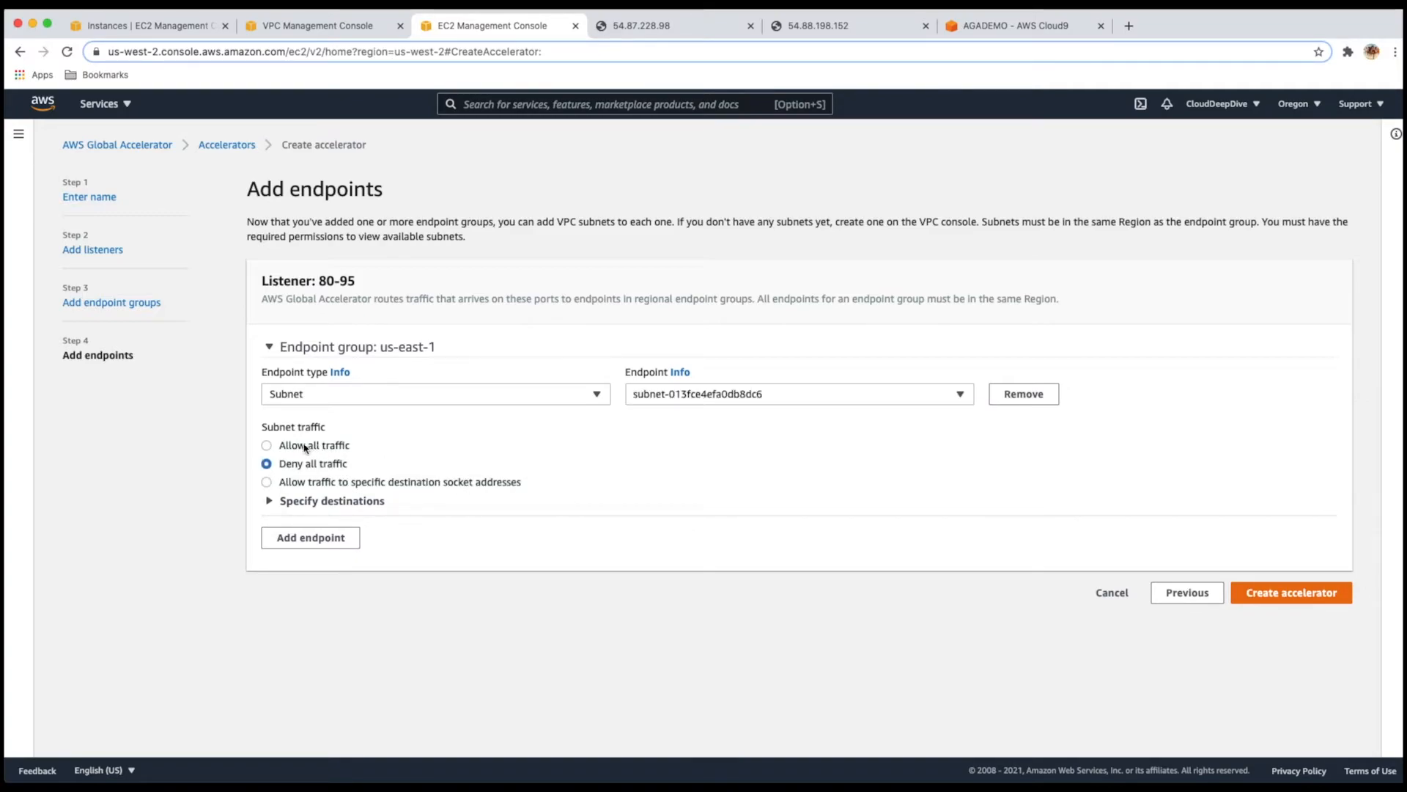
Set the endpoint's subnet traffic to allow only specific destination socket addresses
click(267, 446)
click(270, 466)
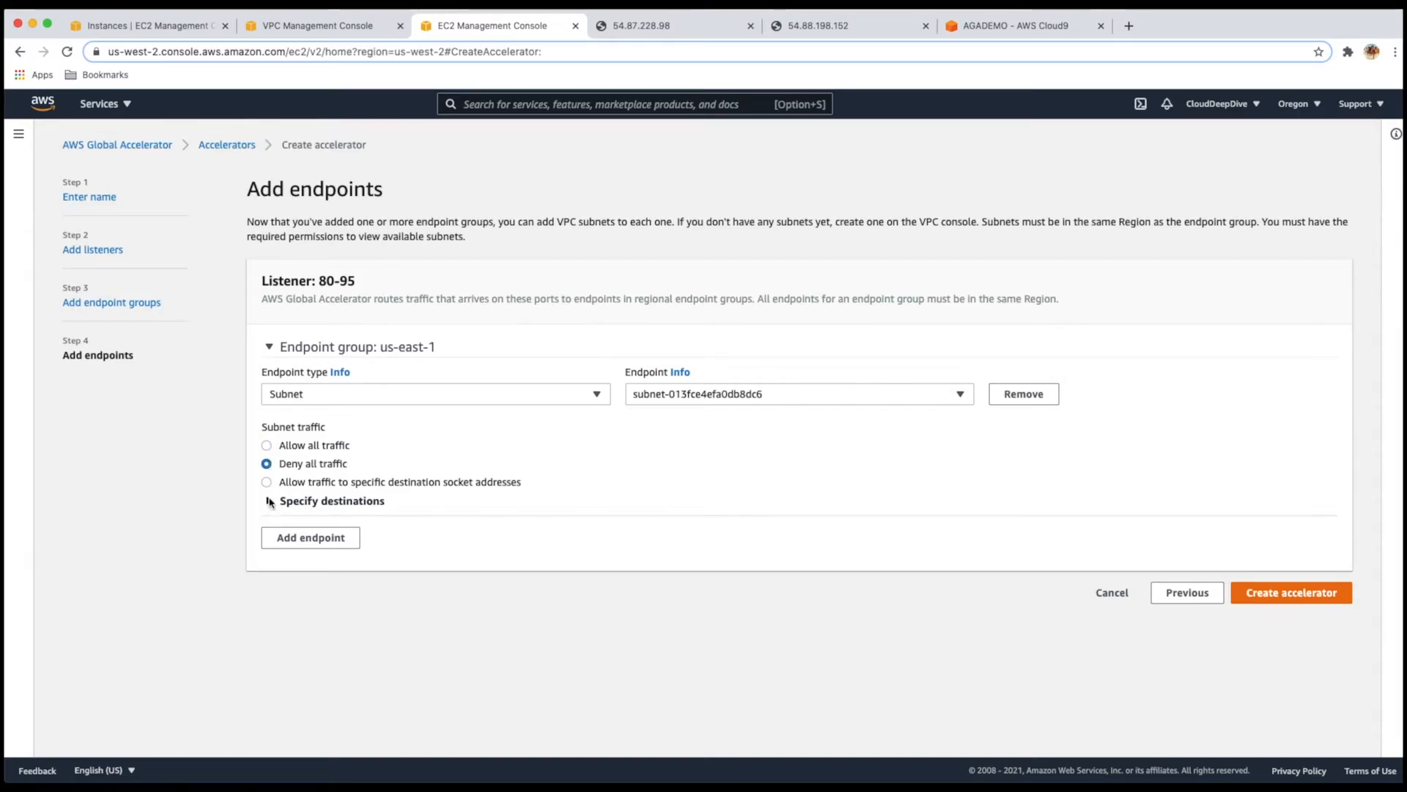
click(267, 483)
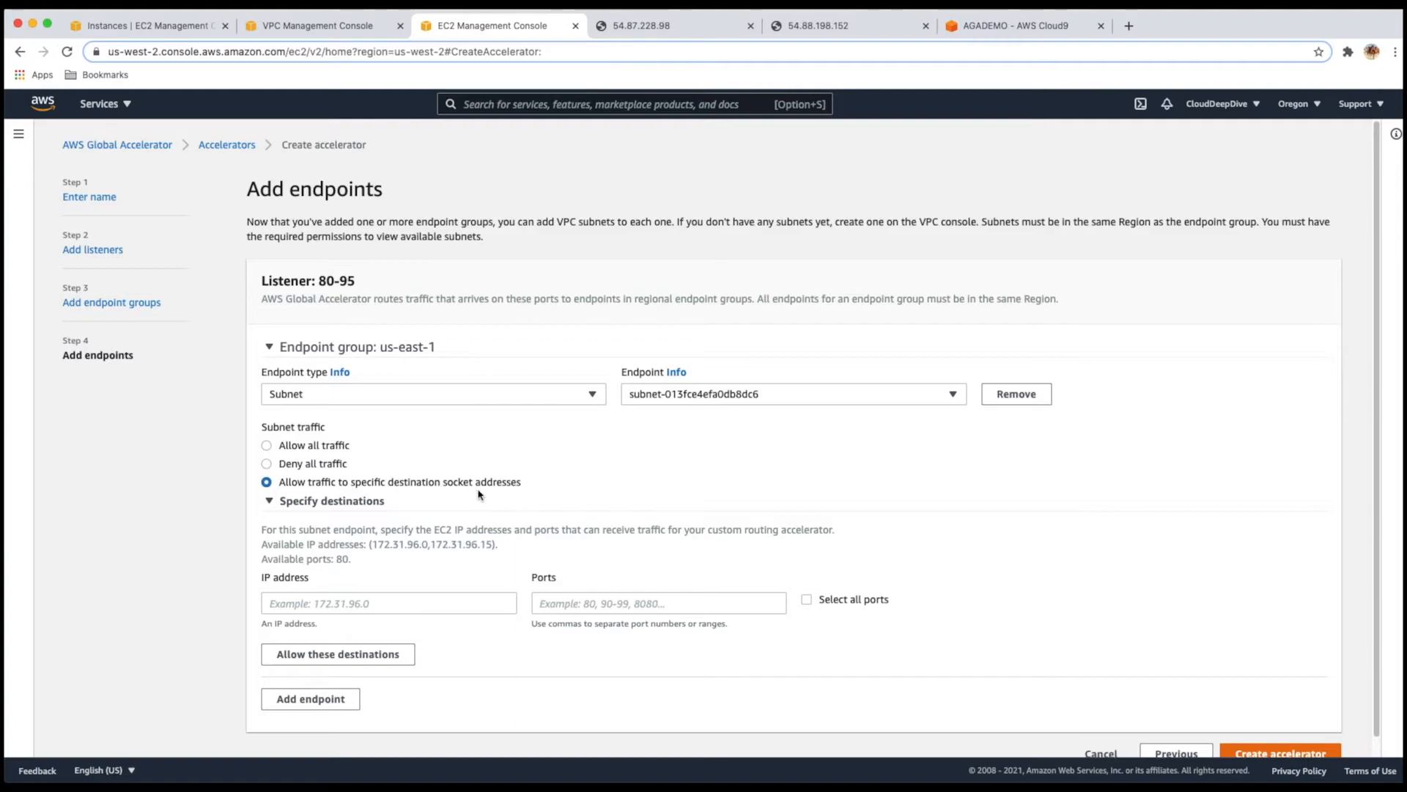
Copy Server-1's private IPv4 address, 172.31.96.14, from the EC2 instances and allow it as a destination on port 80
click(375, 601)
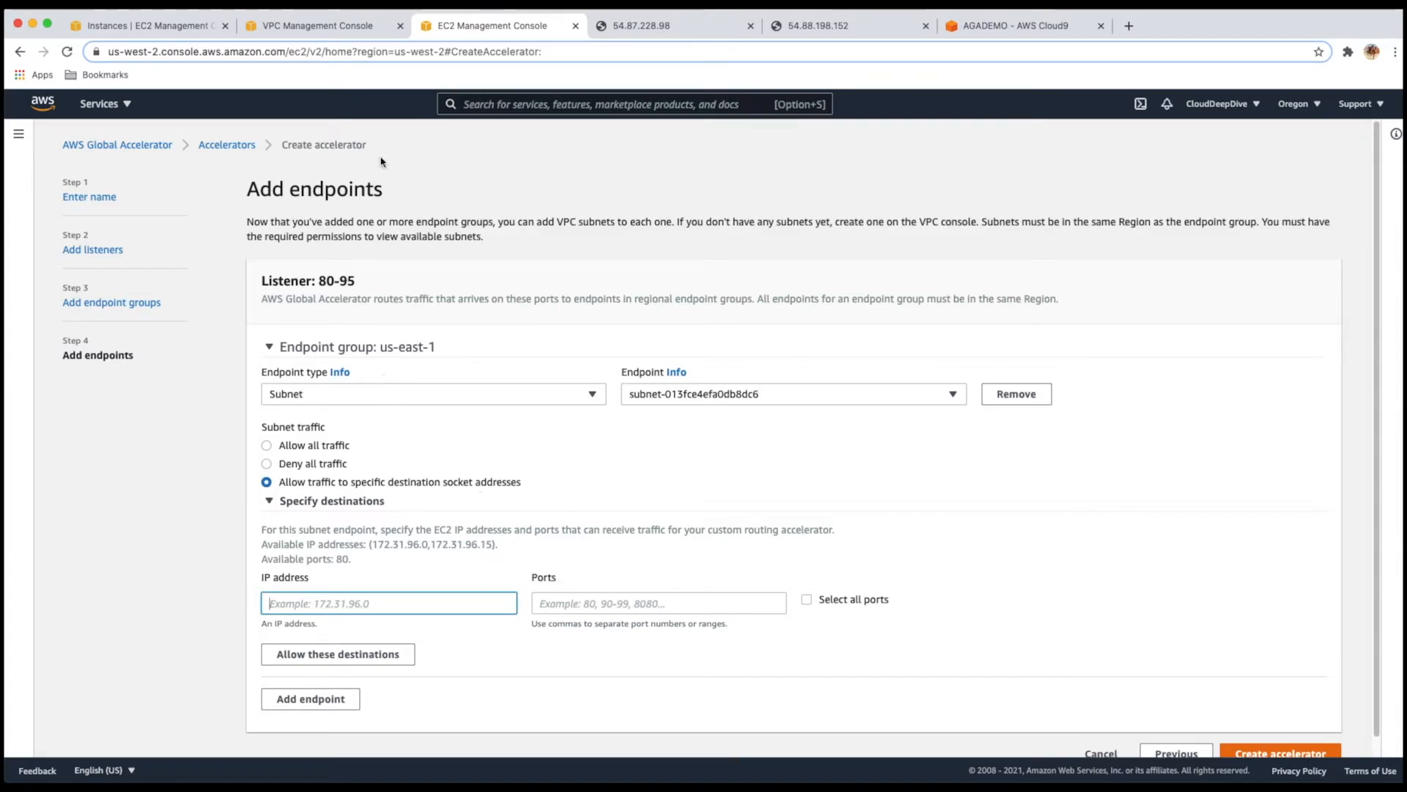
click(163, 28)
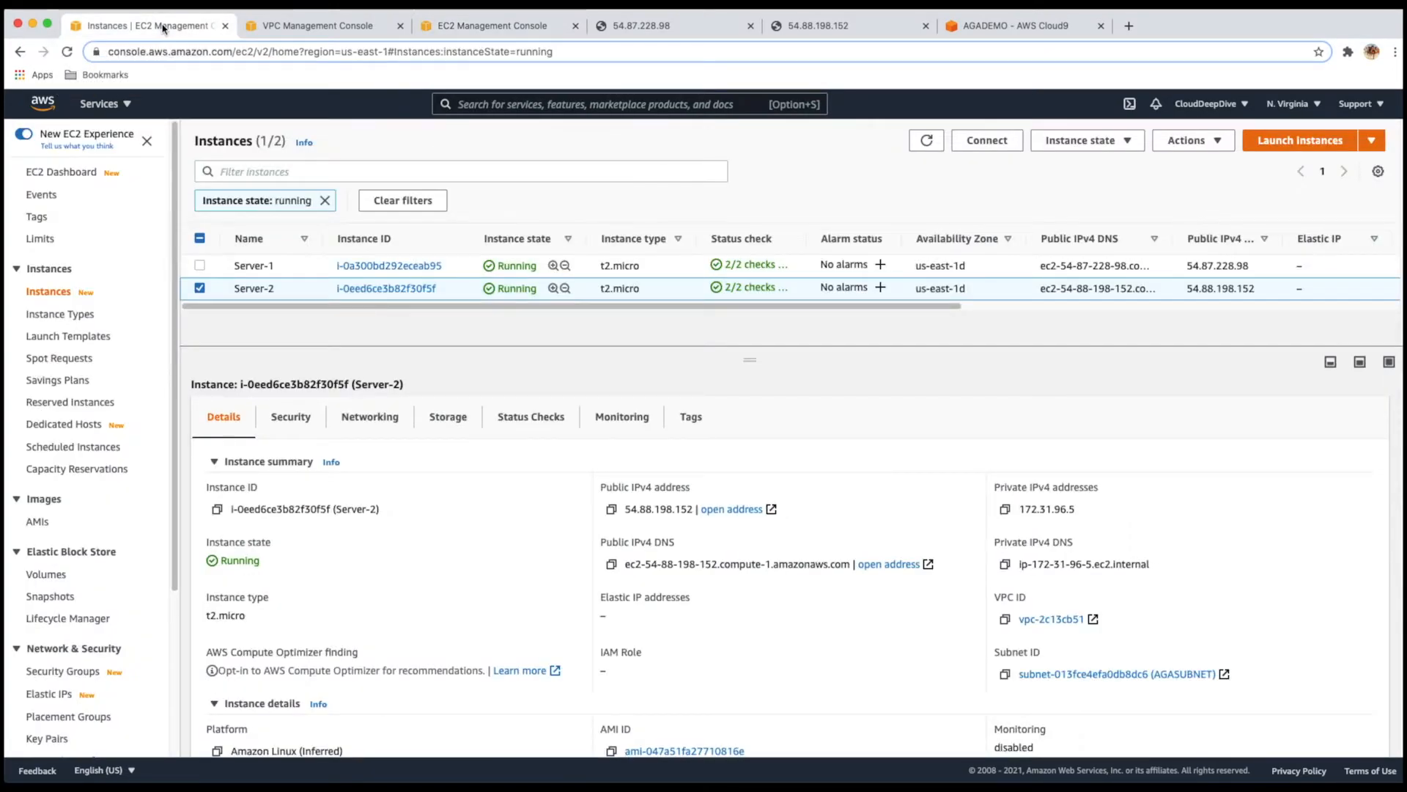
click(308, 266)
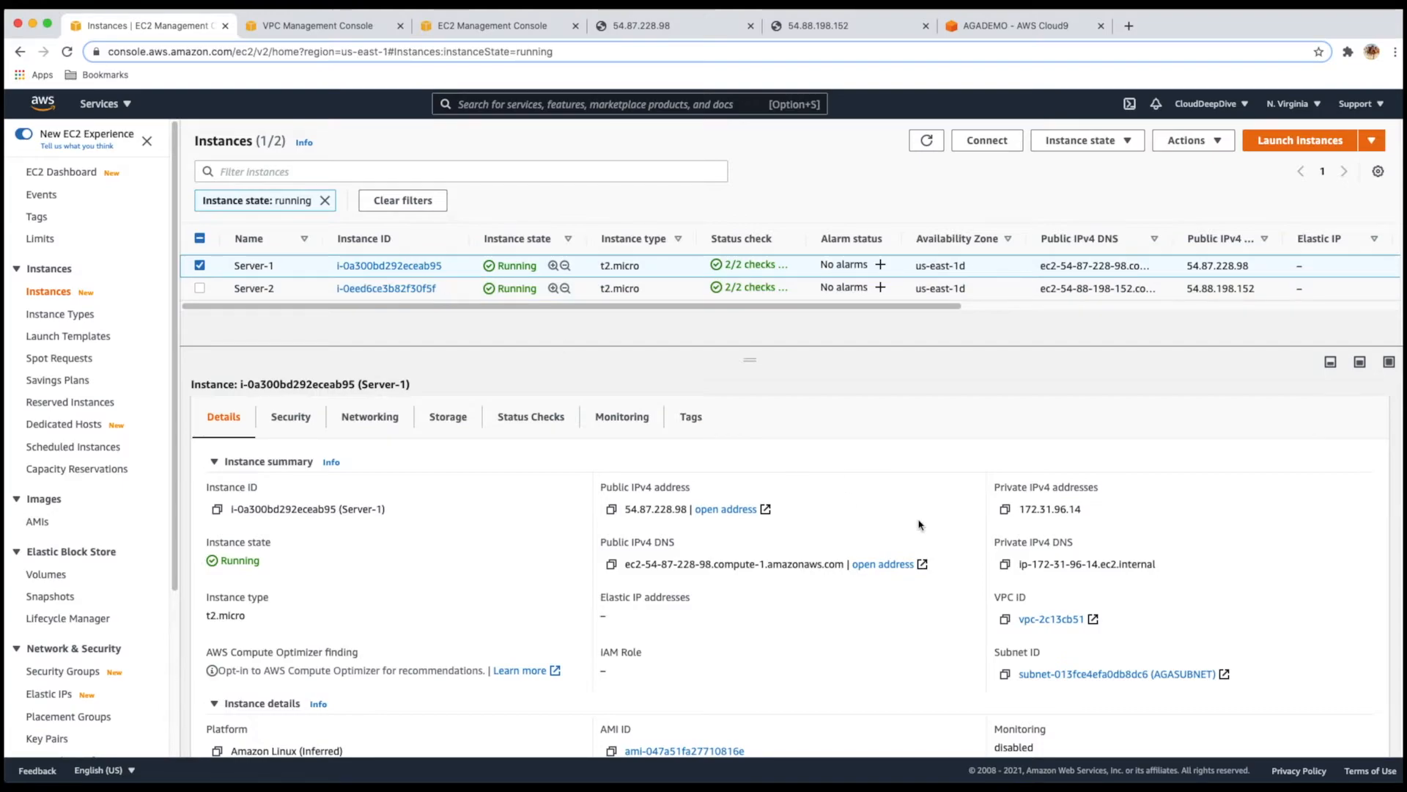
click(1005, 509)
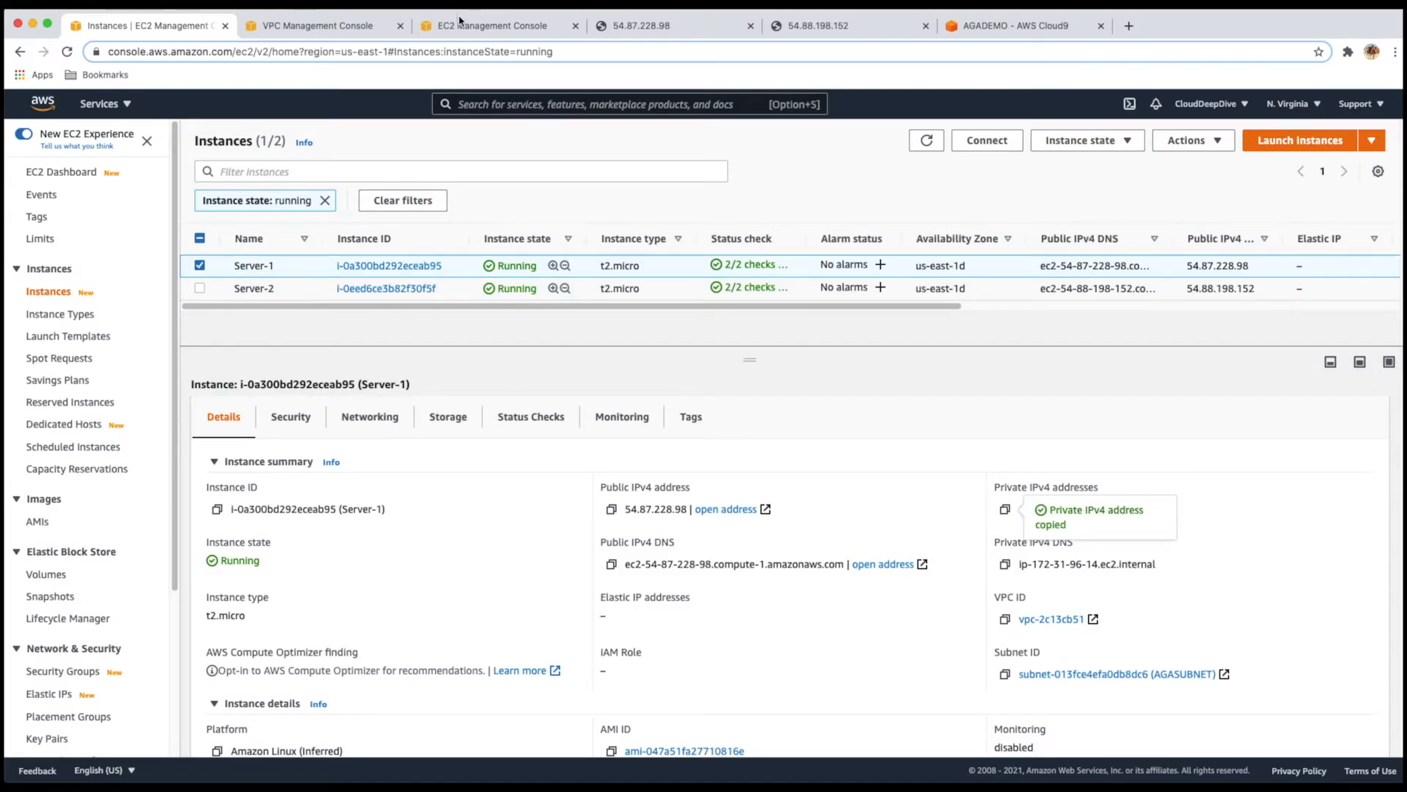
click(459, 21)
right_click(372, 602)
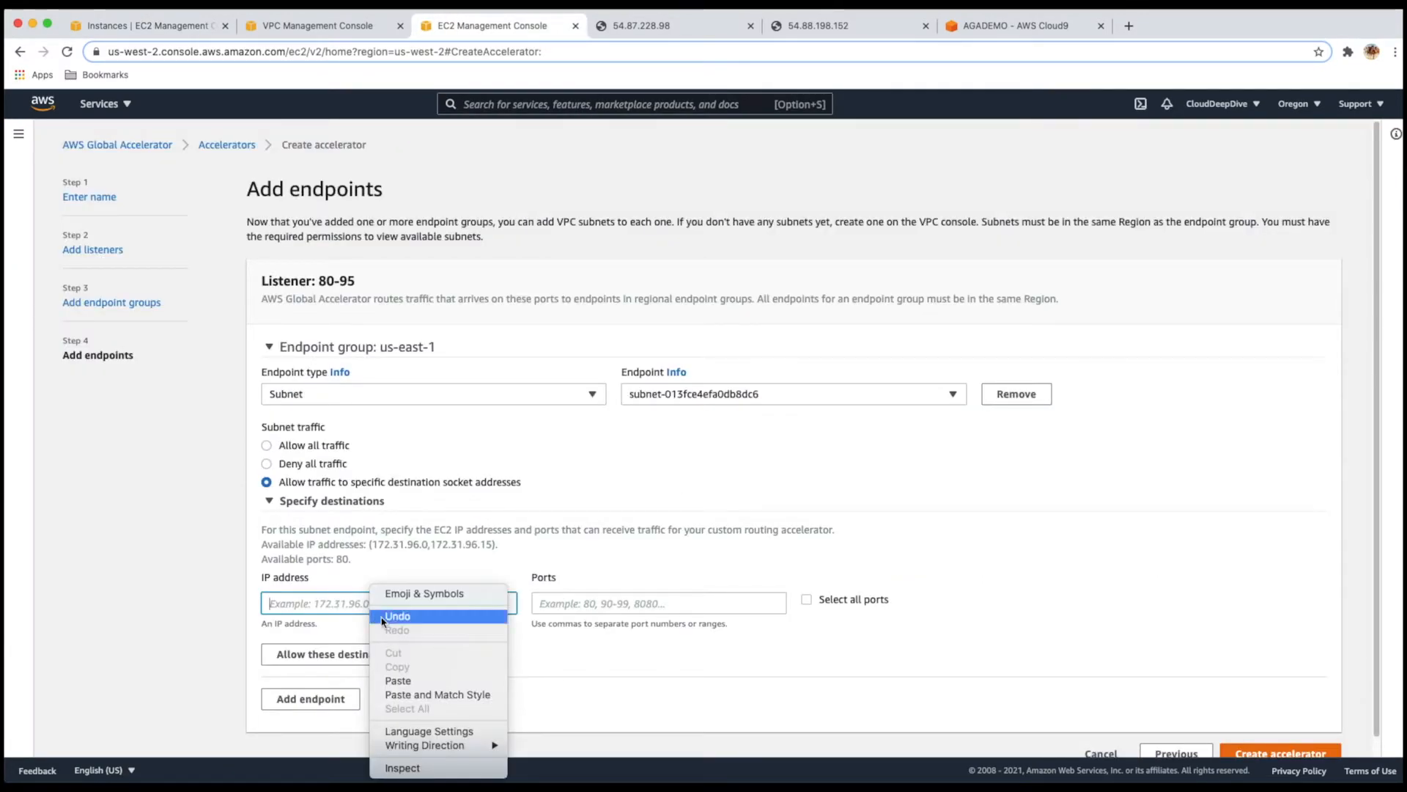
click(398, 680)
click(558, 605)
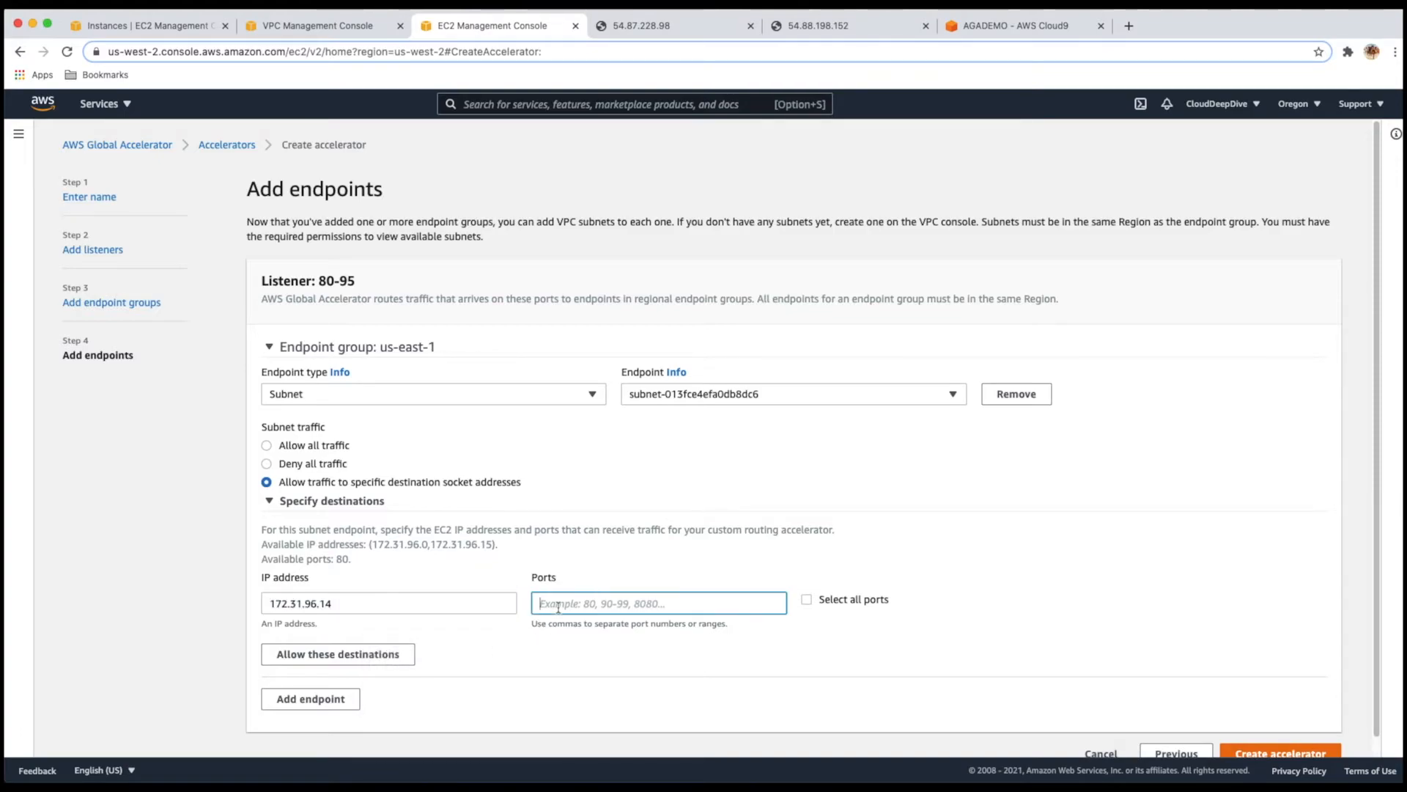
text(8)
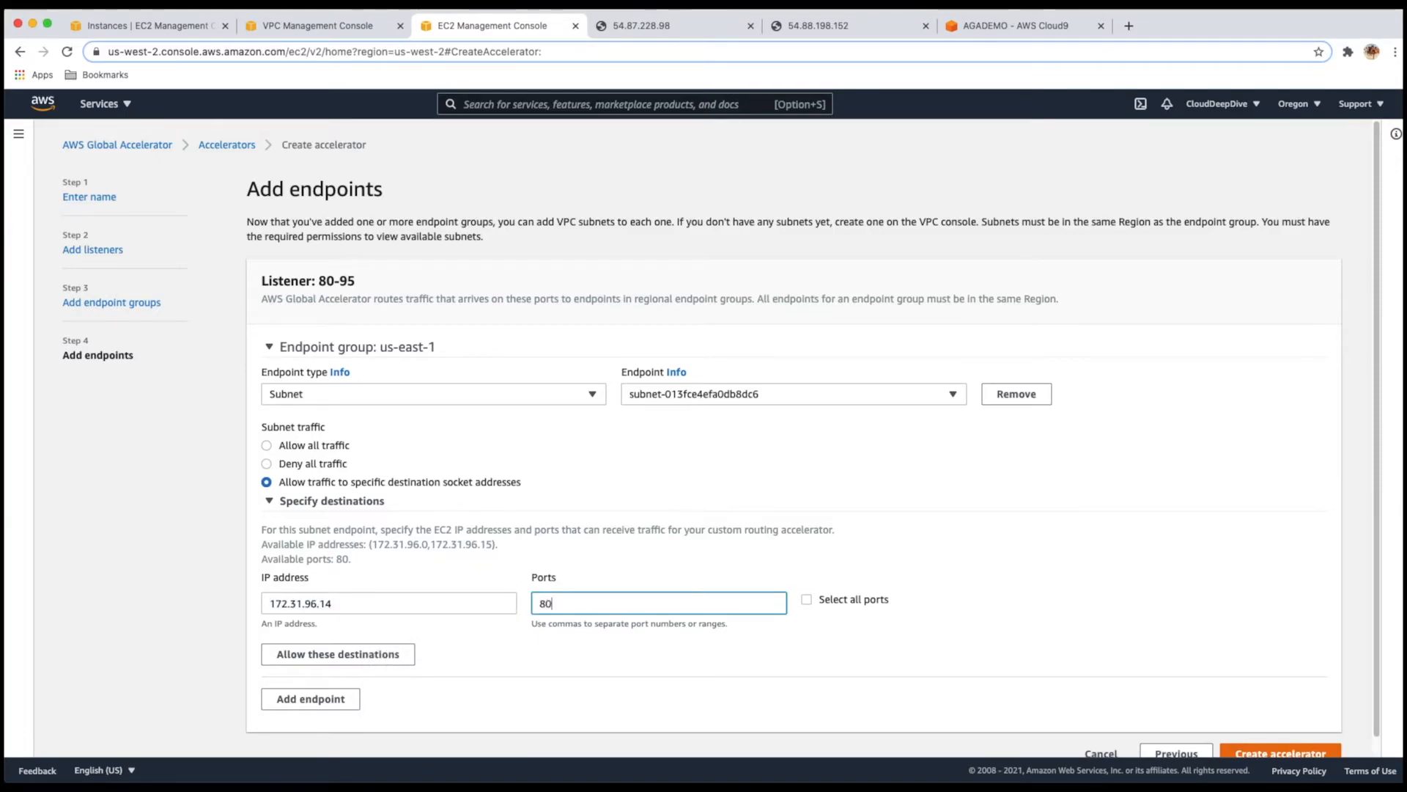
text(0)
click(372, 661)
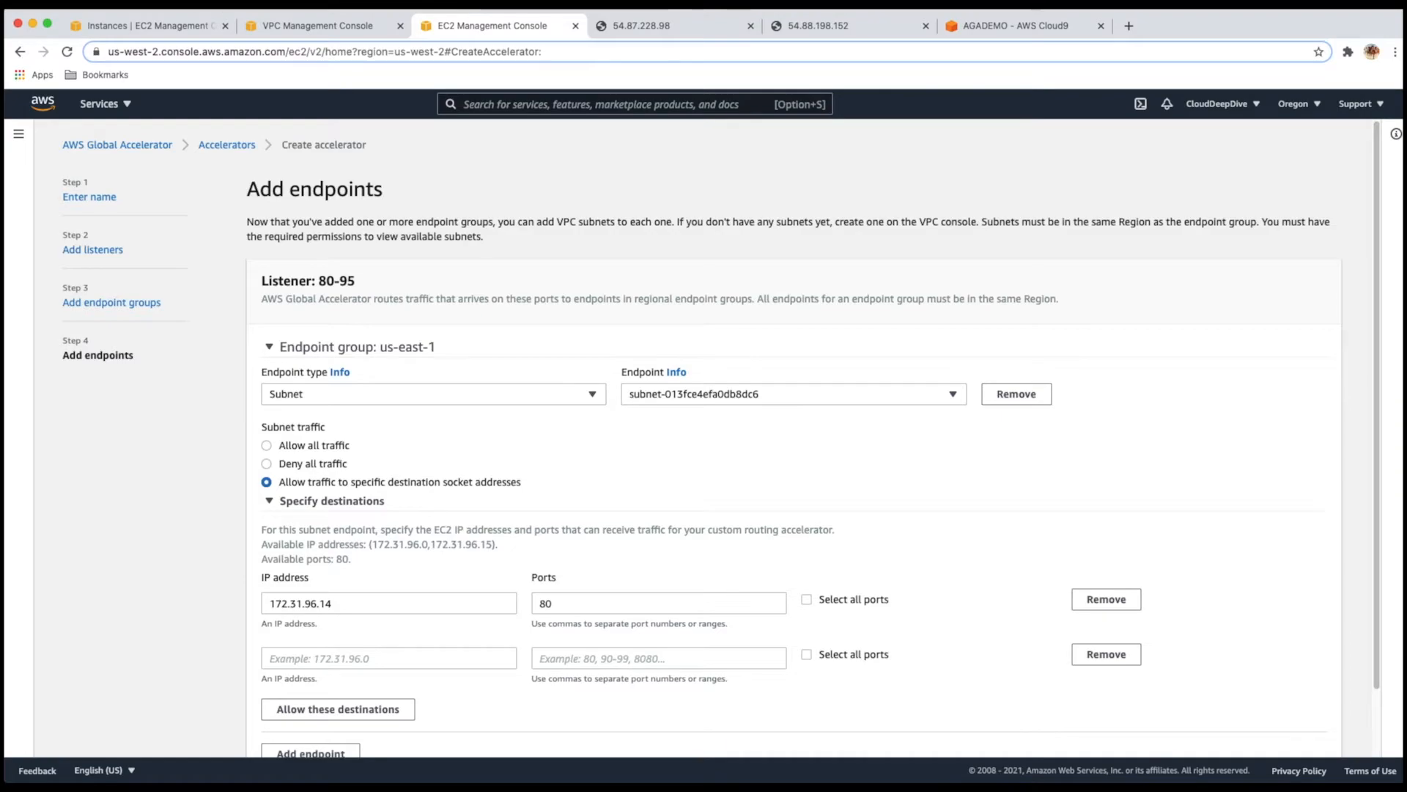
Copy Server-2's private IPv4 address, 172.31.96.5, from the EC2 instances and allow it as the second destination on port 80
click(147, 26)
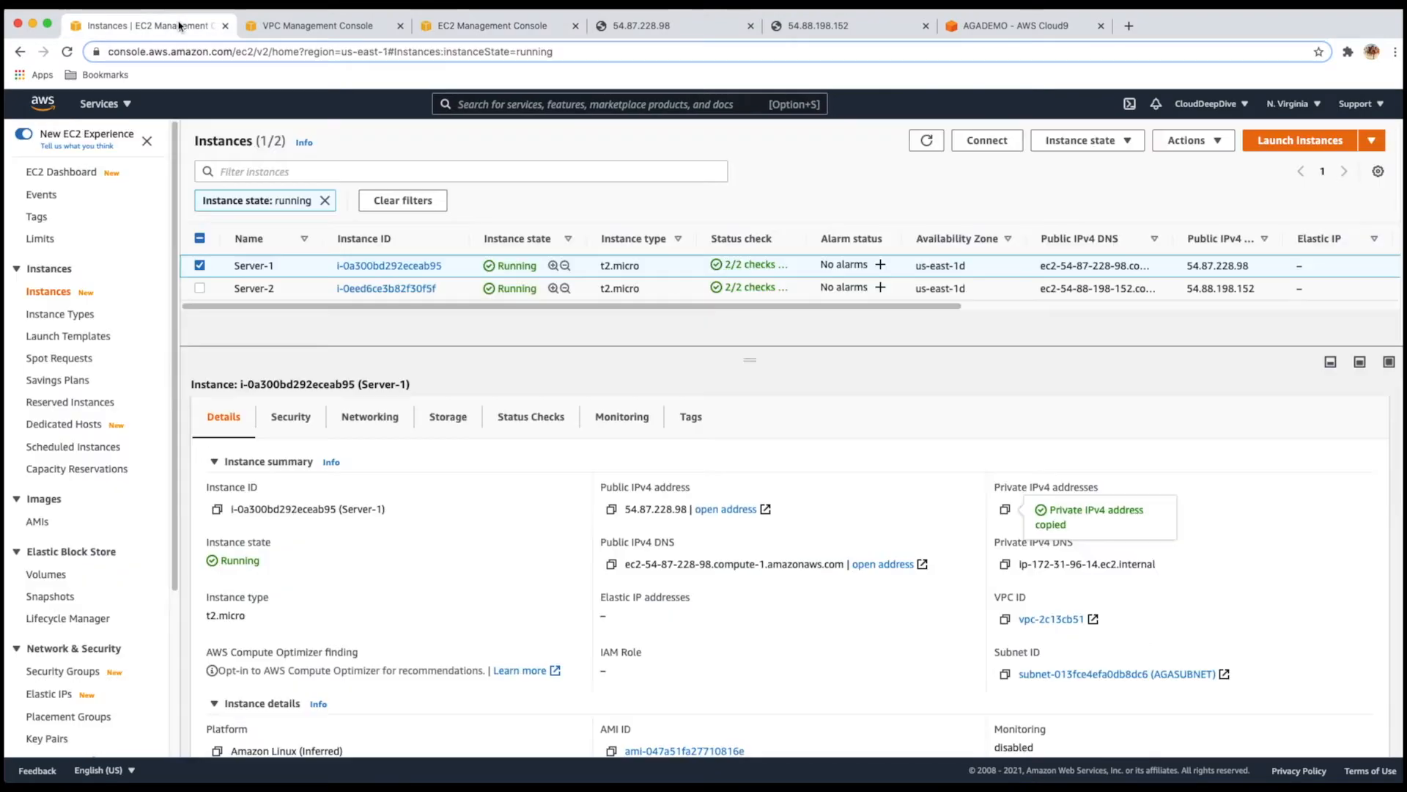
click(304, 292)
click(1005, 509)
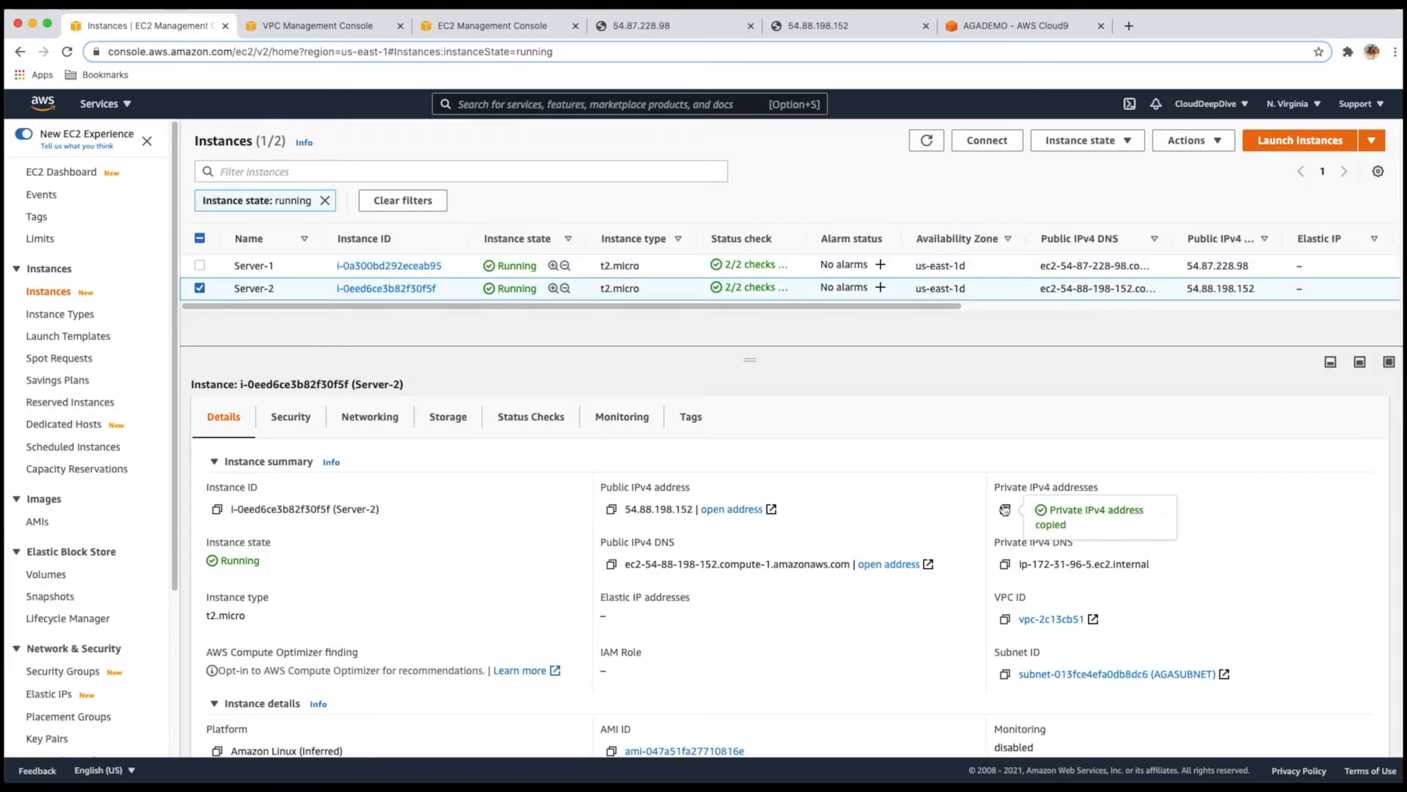
click(492, 26)
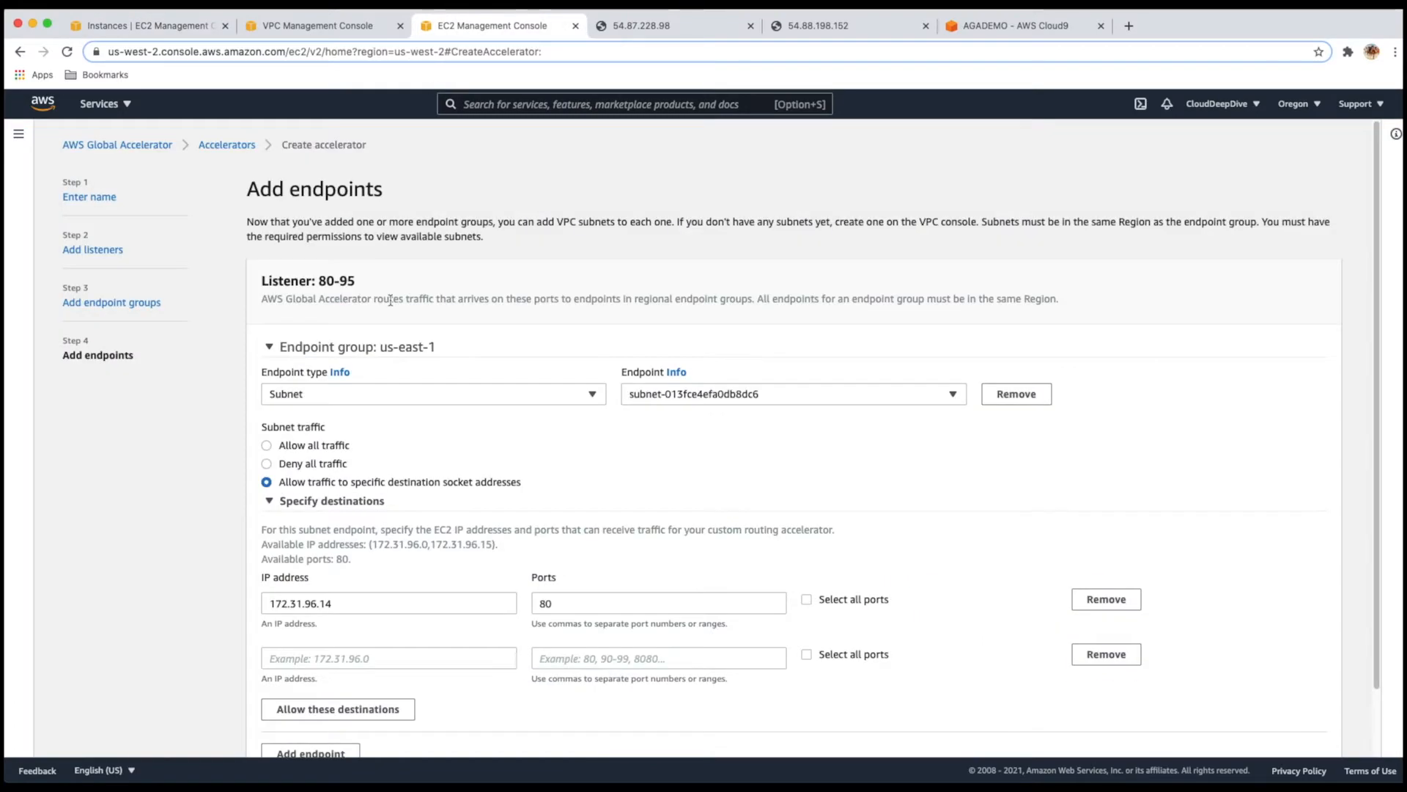
click(371, 659)
right_click(371, 658)
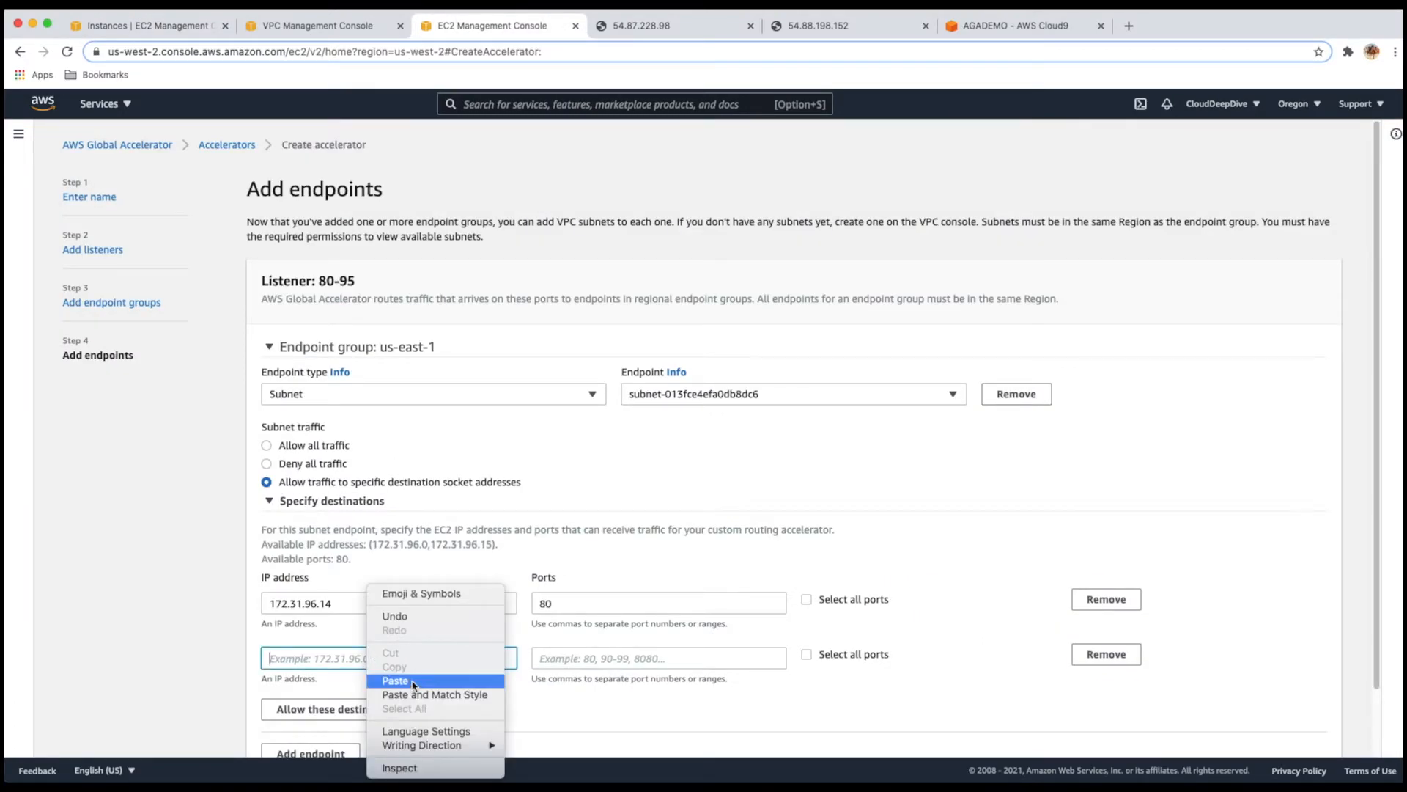
click(396, 681)
click(572, 657)
text(8)
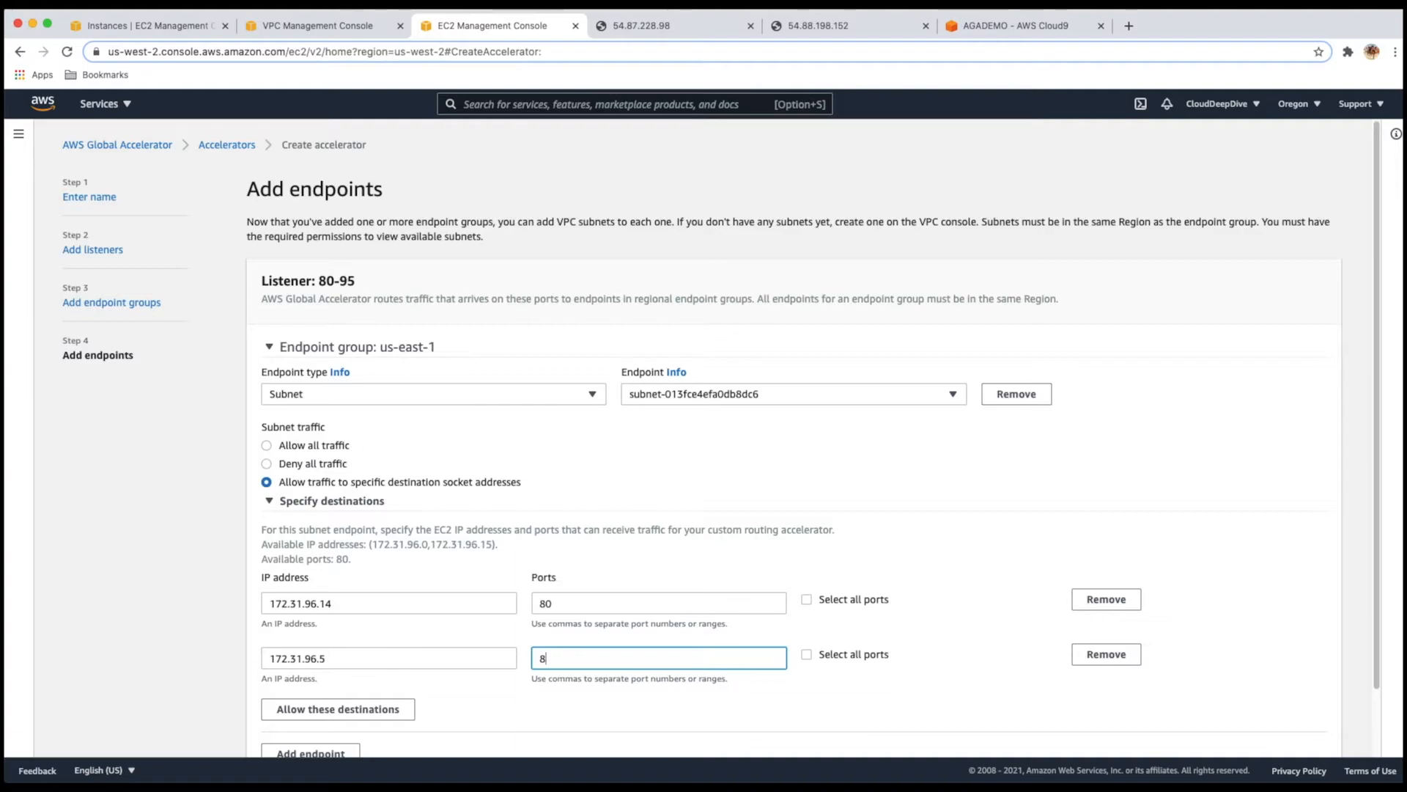
text(0)
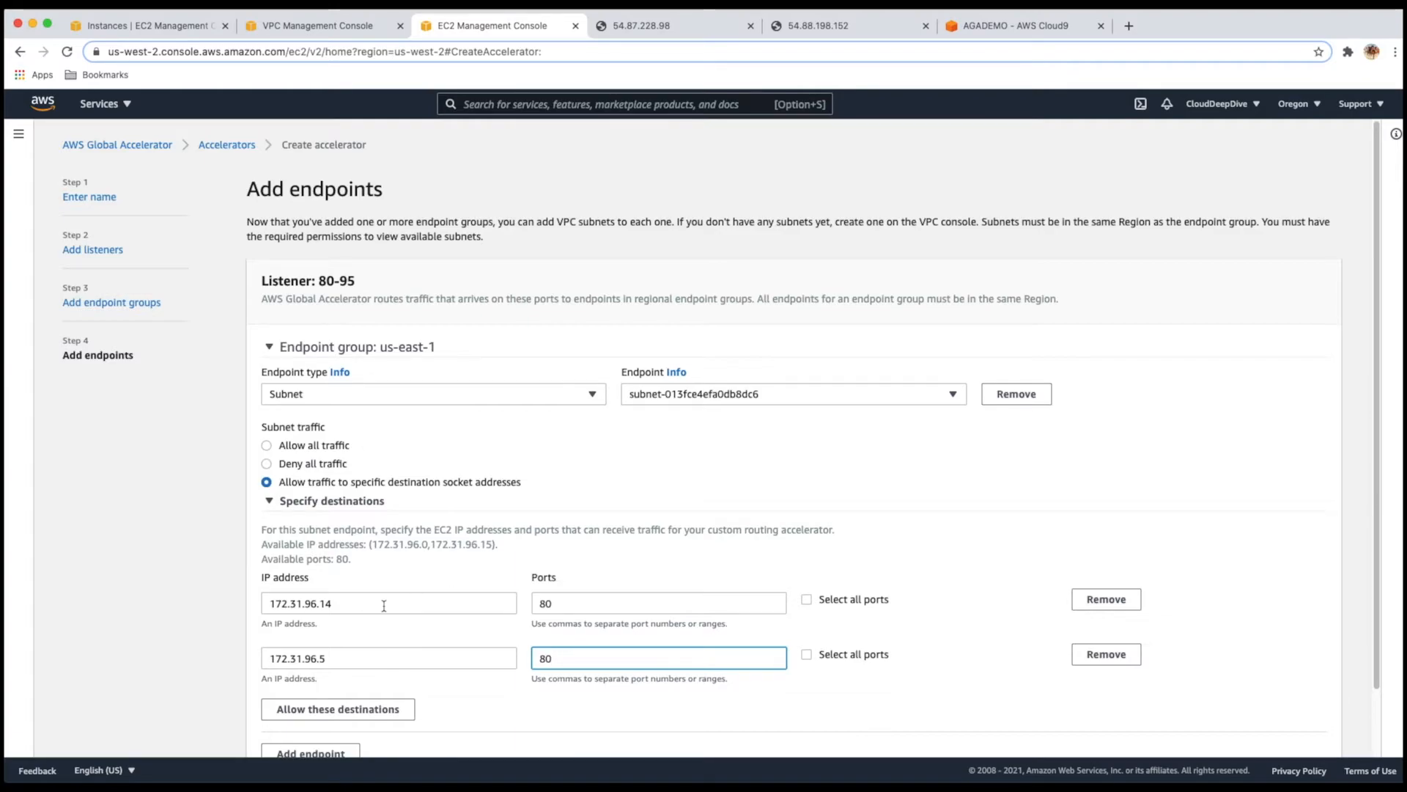
Recheck the Server-2 instance details, create the accelerator with both allowed destinations, and refresh the accelerators list
click(173, 27)
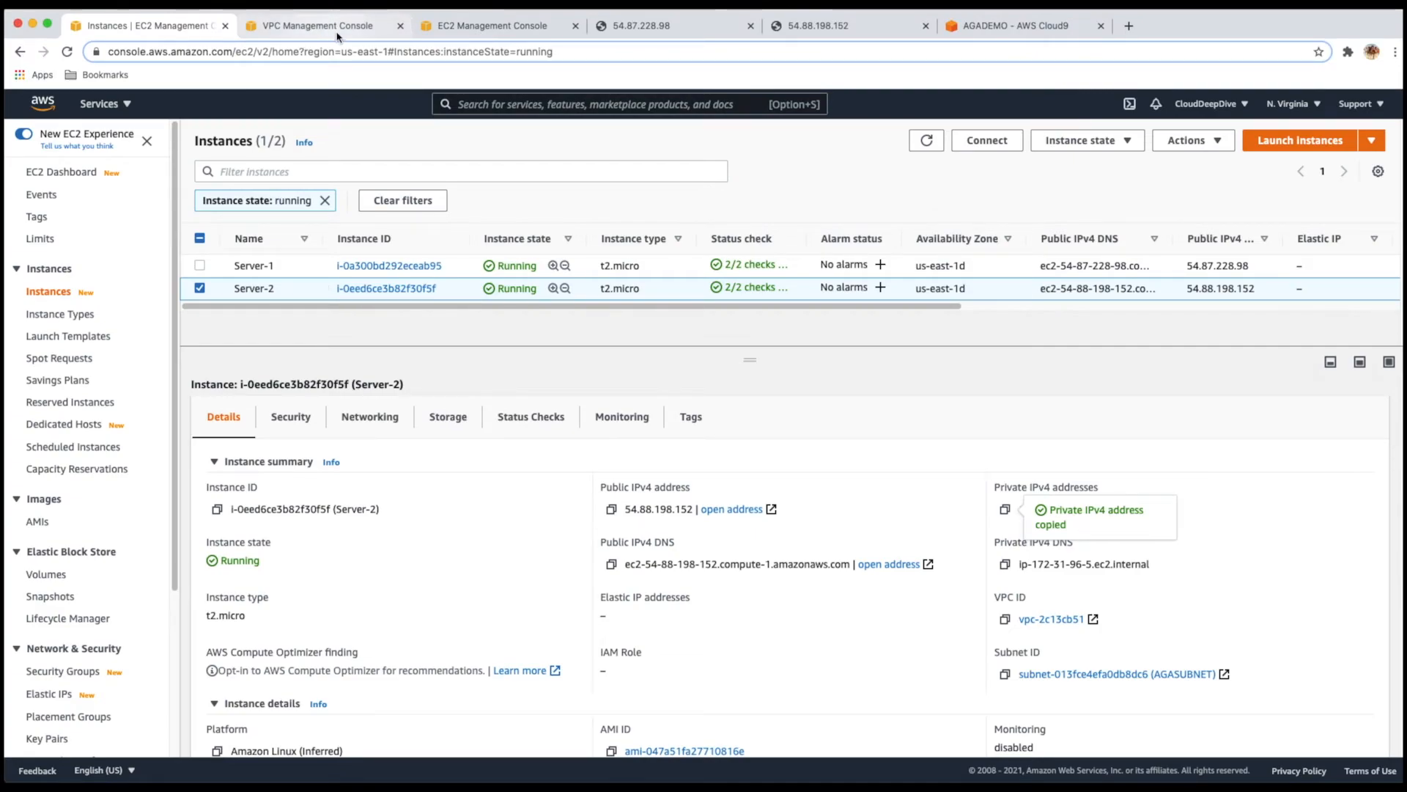
click(453, 29)
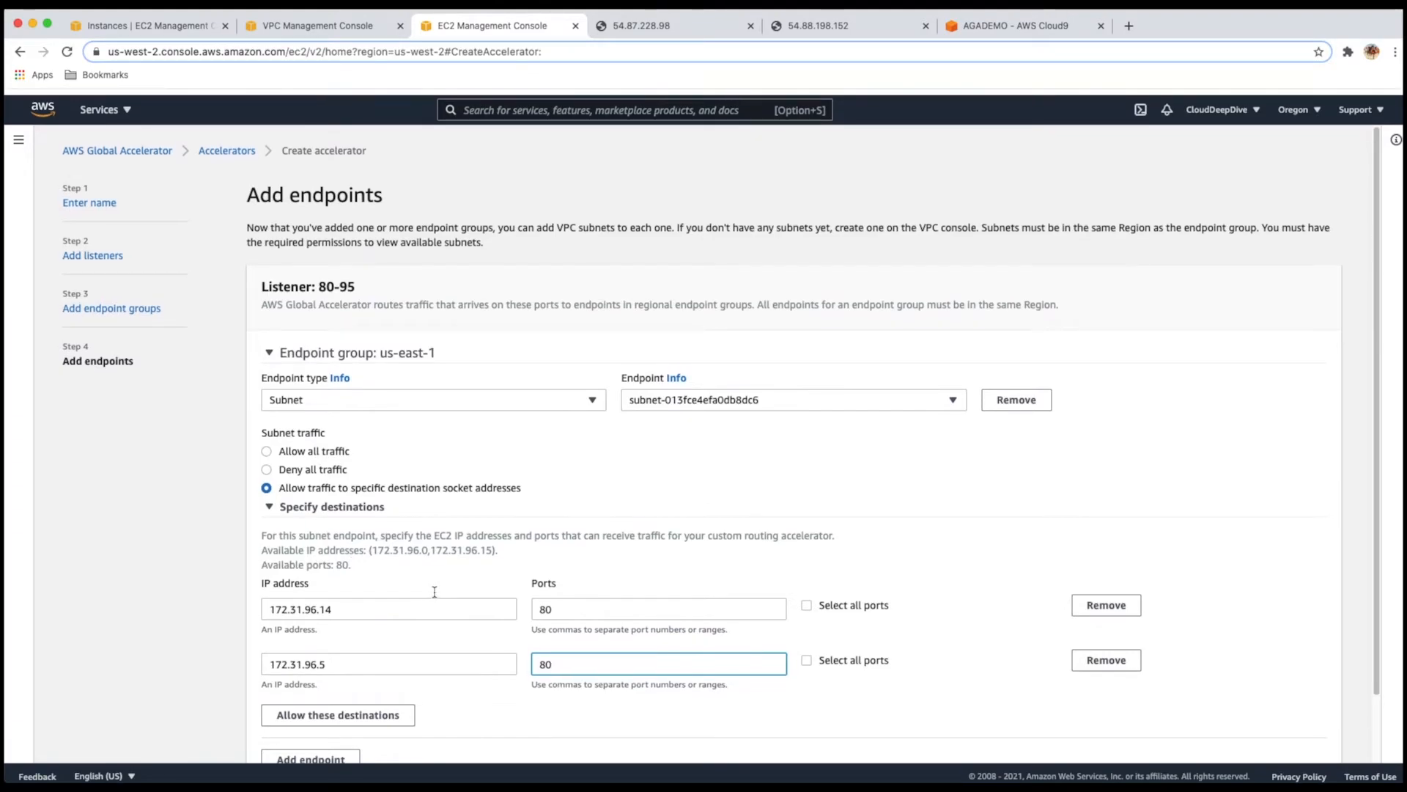
scroll(436, 596, down, 1)
scroll(435, 596, down, 2)
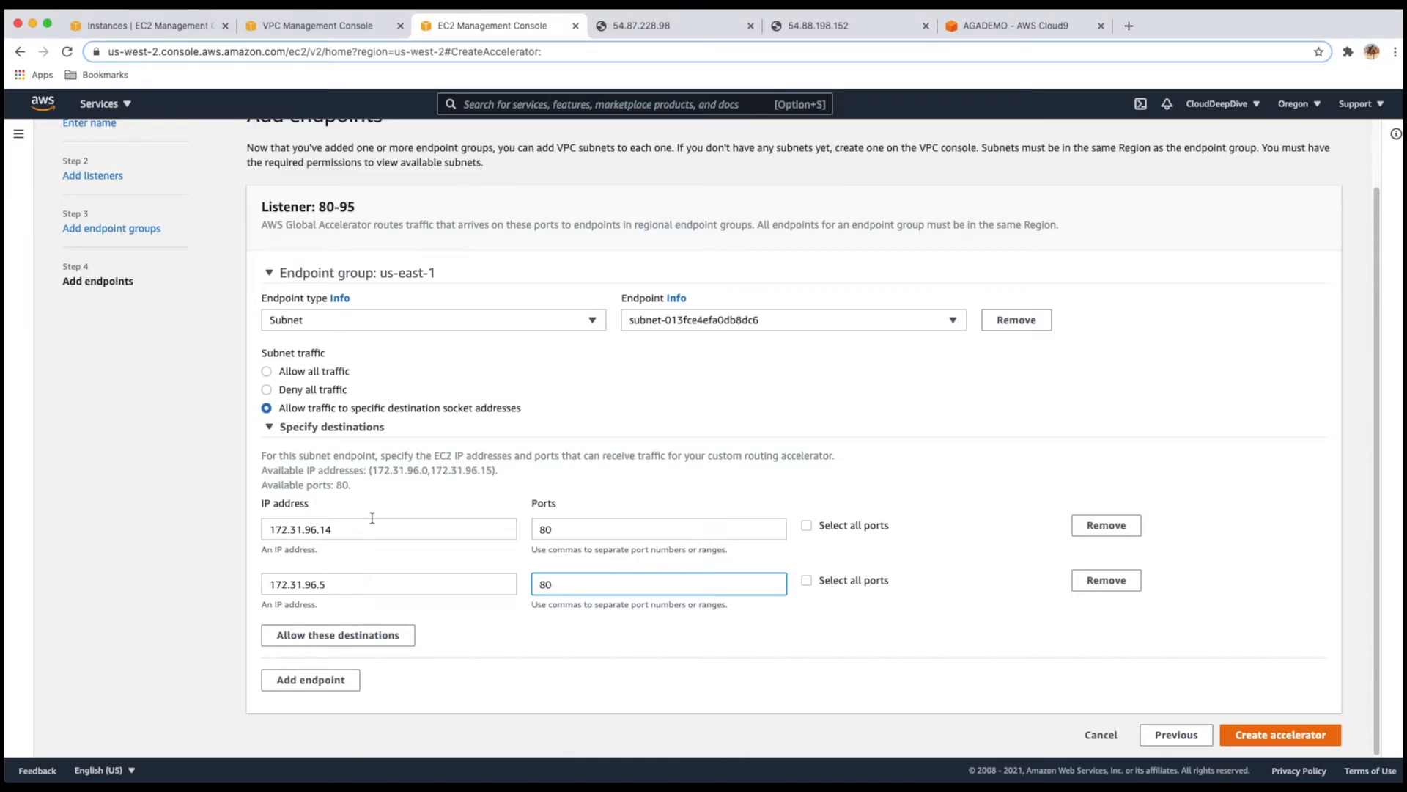
click(1261, 737)
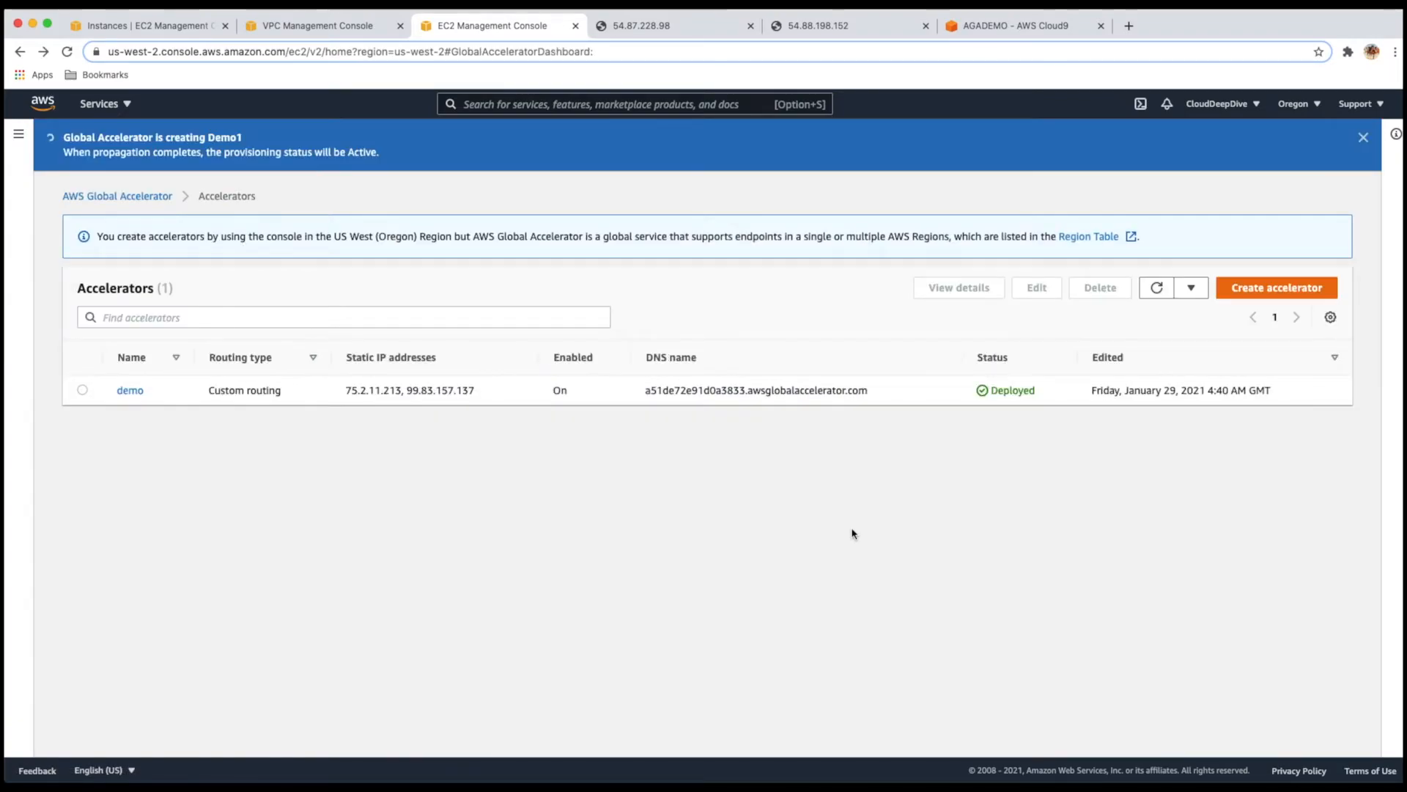
click(1155, 288)
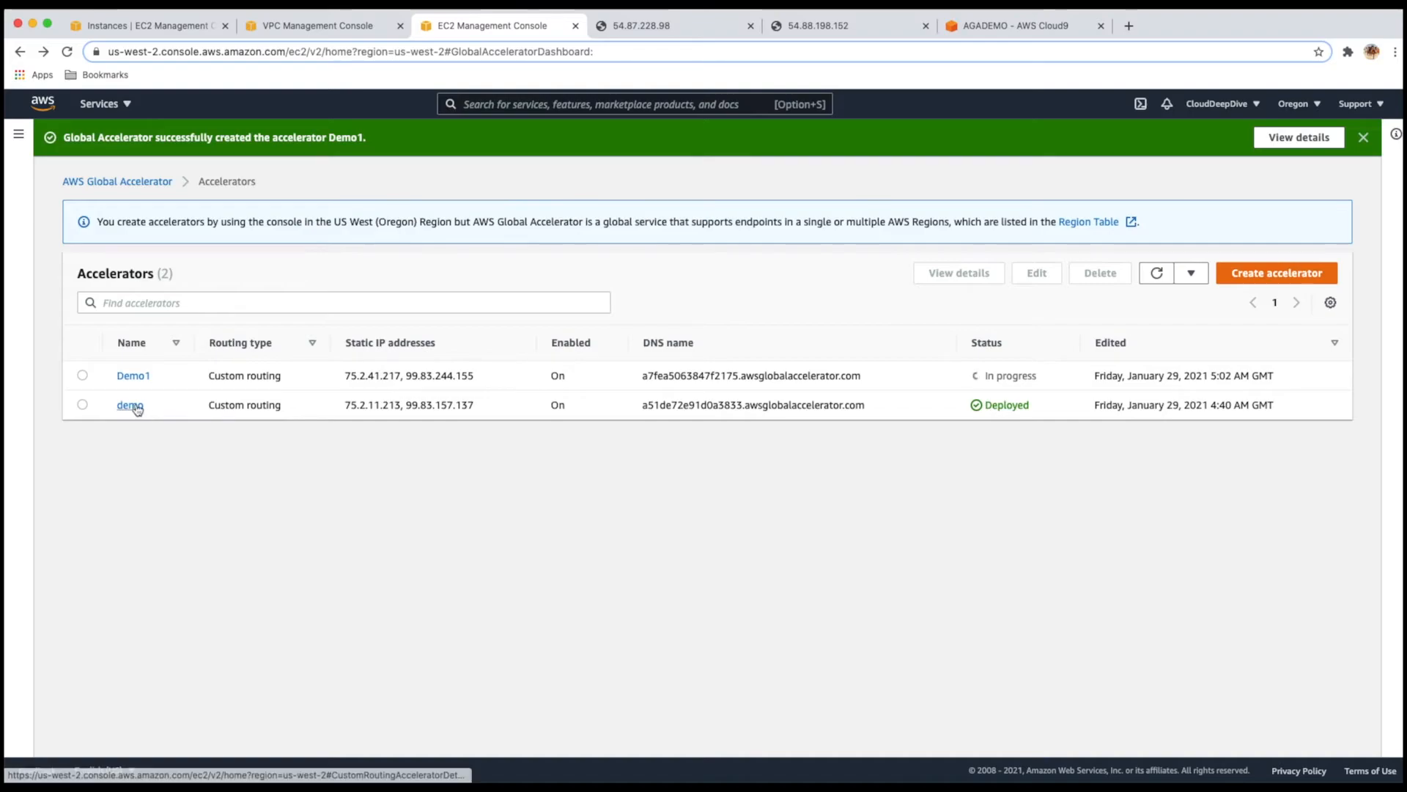
Open the demo accelerator and examine its configuration, DNS name, edit form and add-listener form, cancelling both forms
click(132, 406)
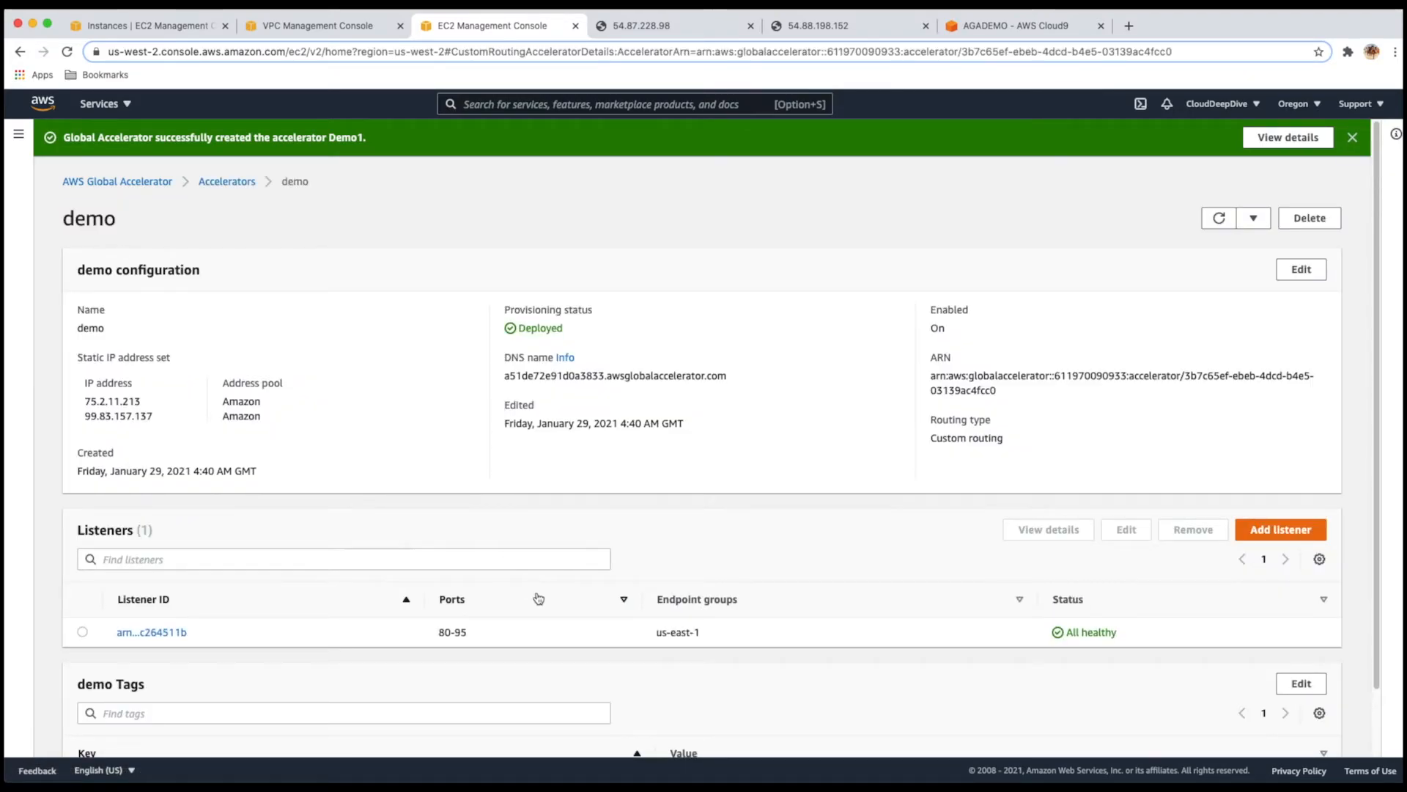
scroll(537, 597, down, 1)
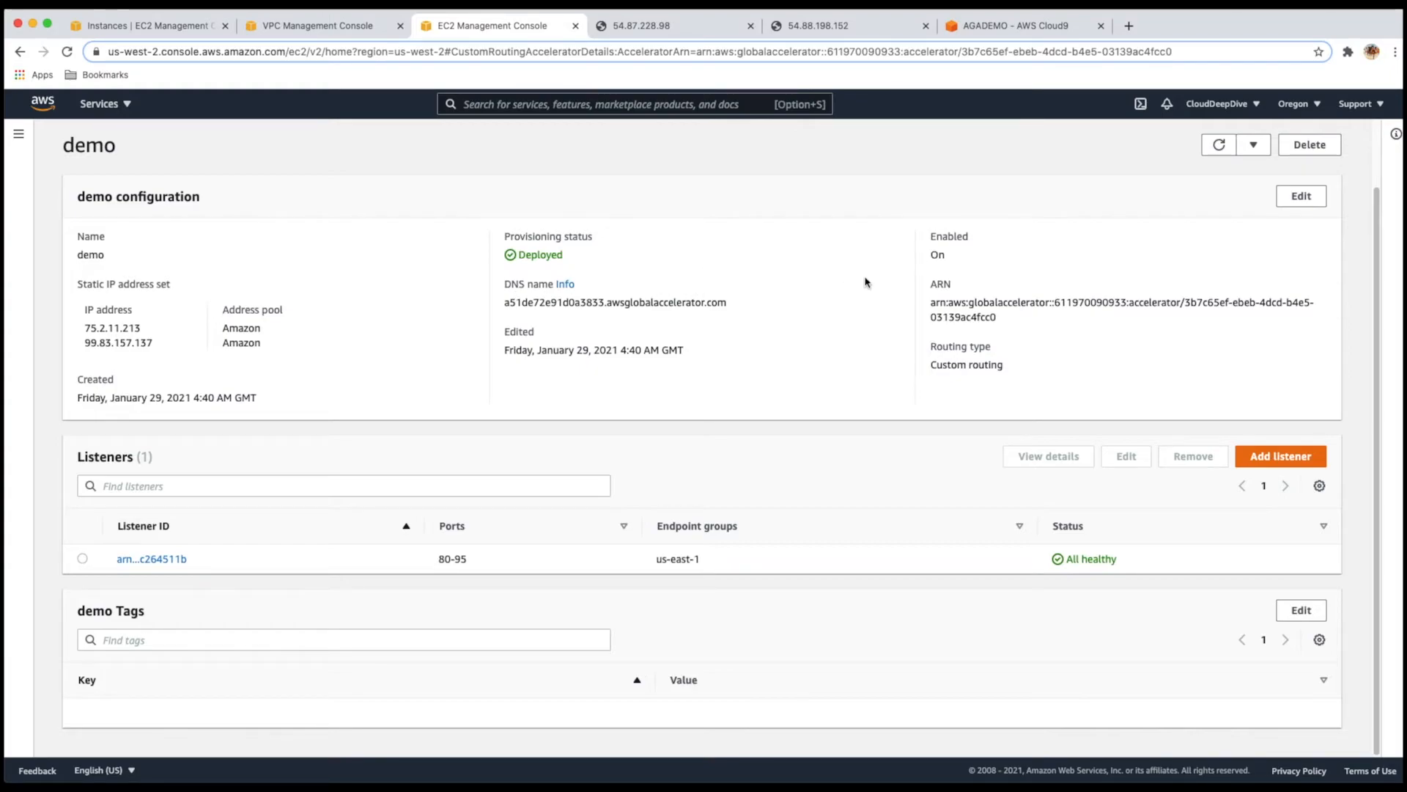
drag(506, 304, 730, 313)
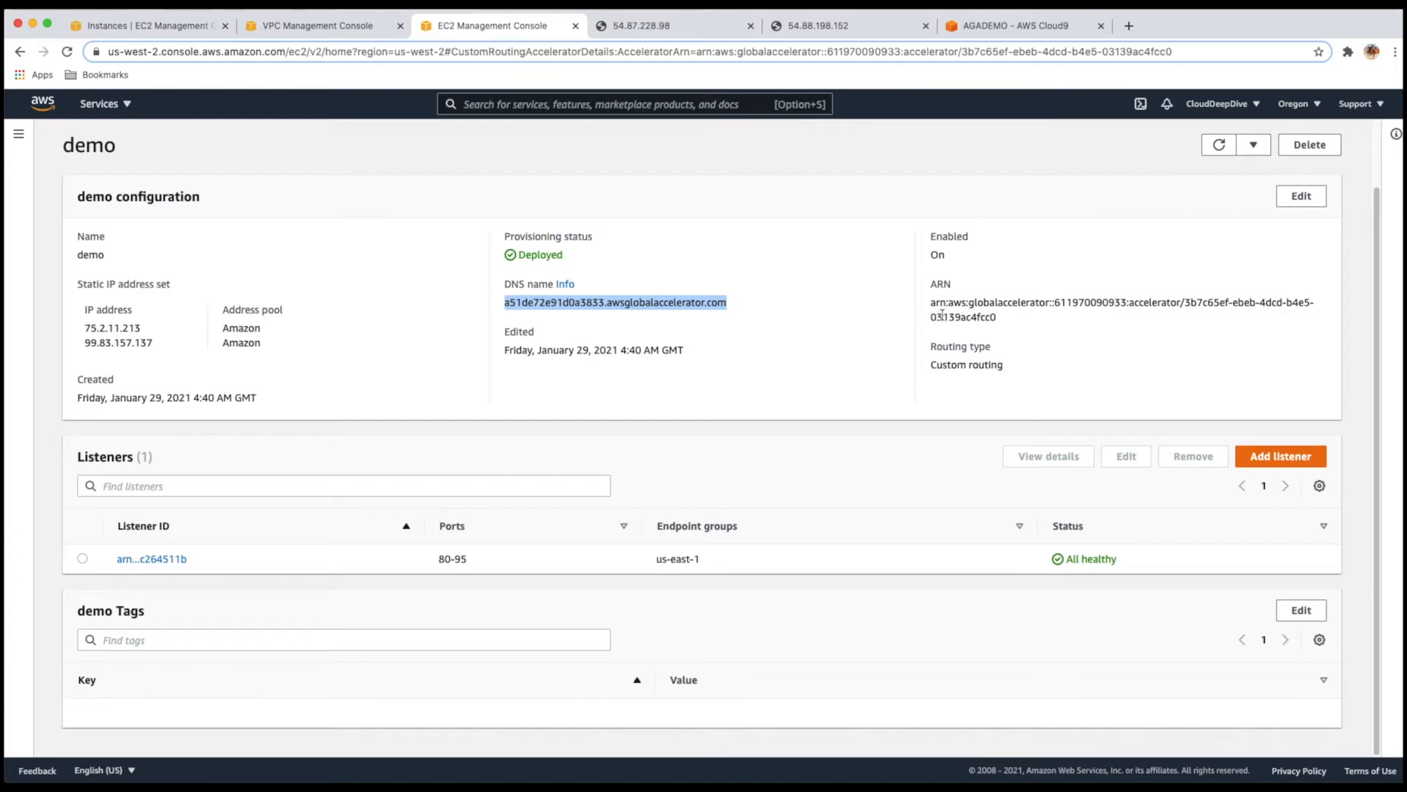
click(1301, 195)
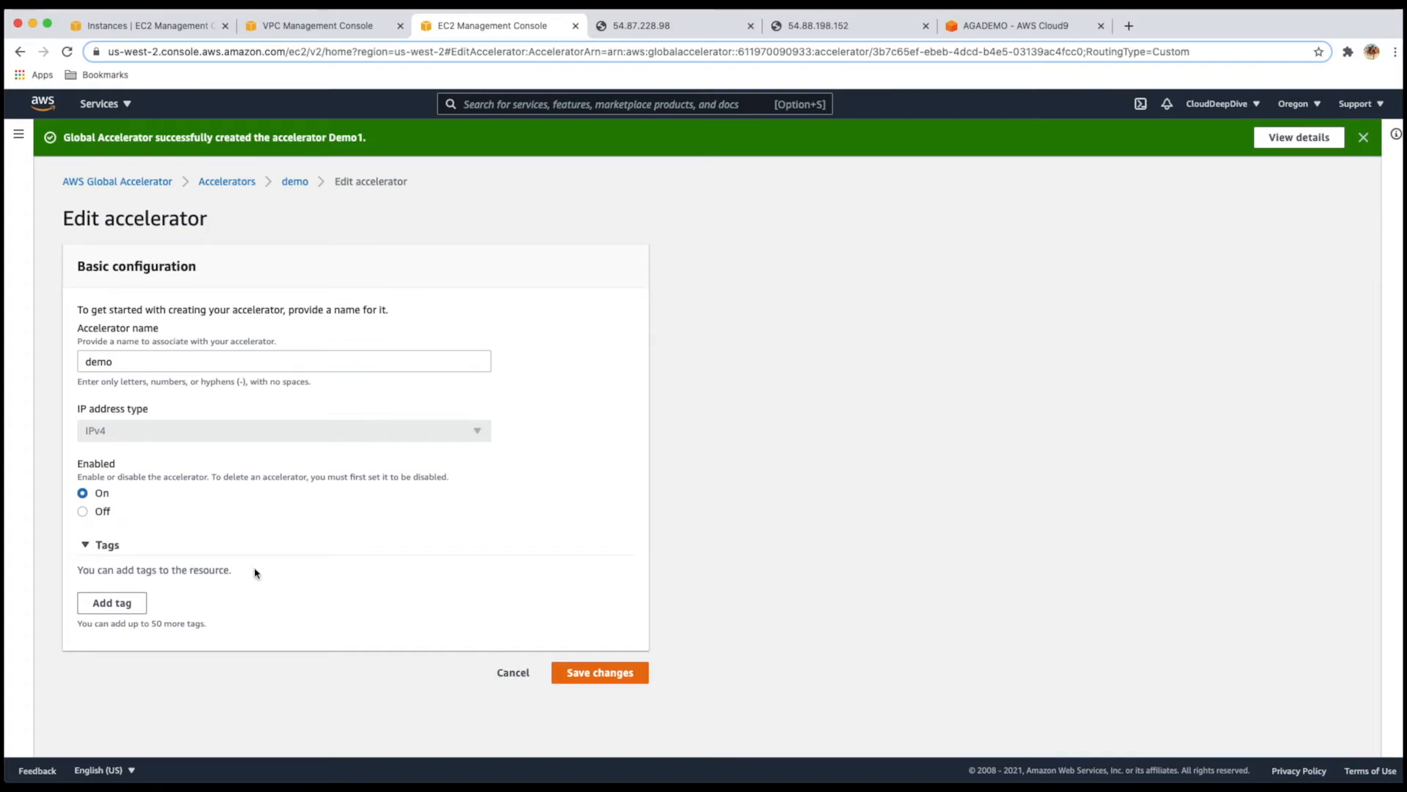
click(513, 672)
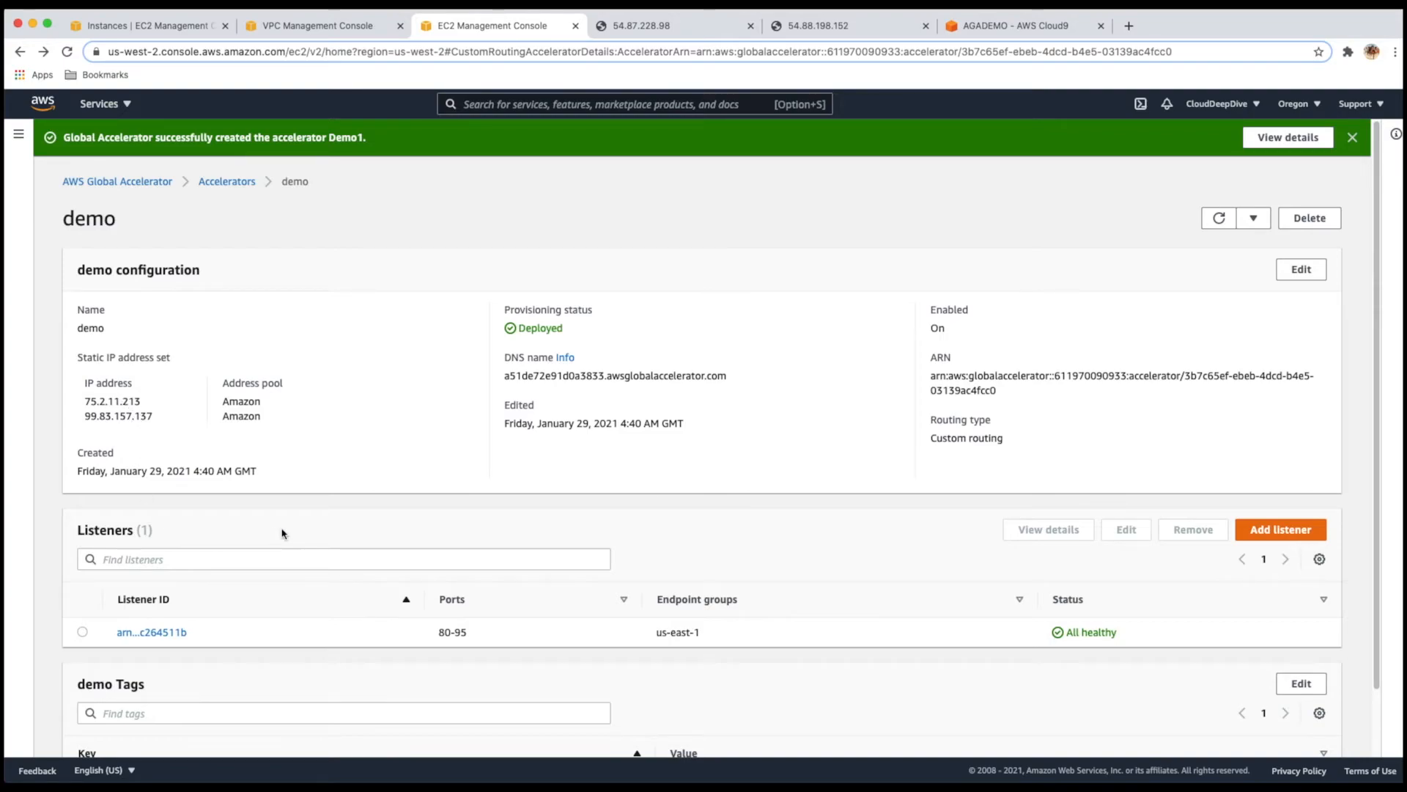
scroll(289, 528, down, 2)
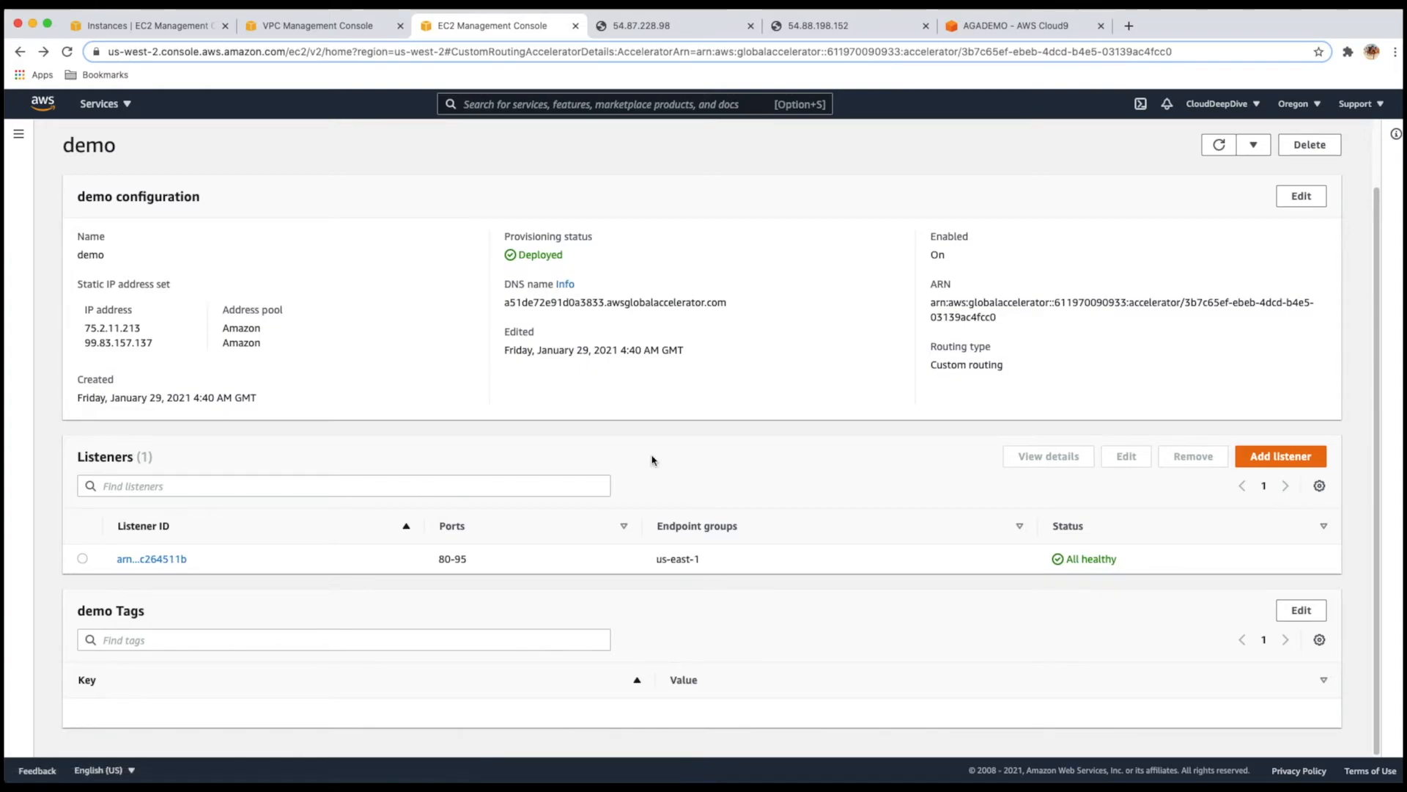
click(1275, 458)
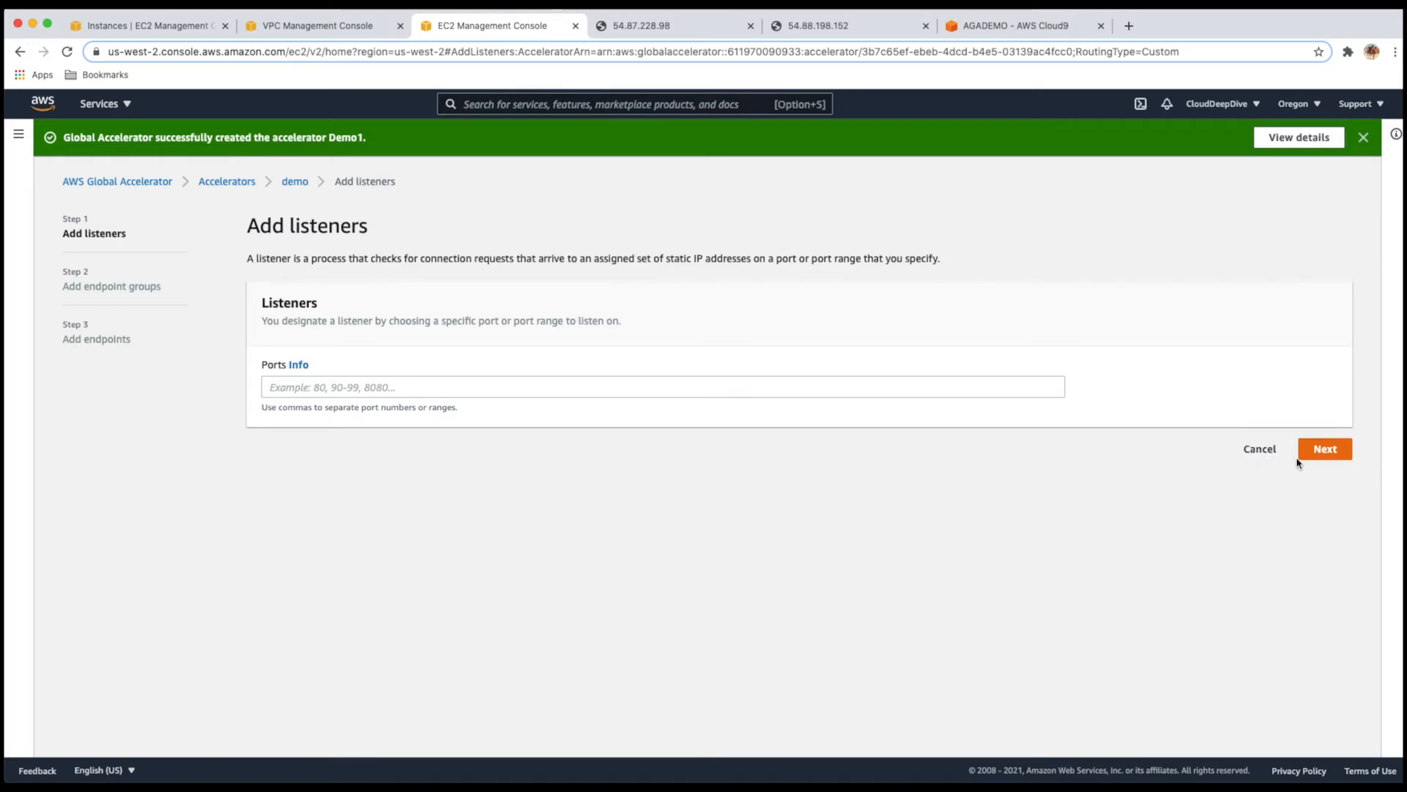
click(1249, 452)
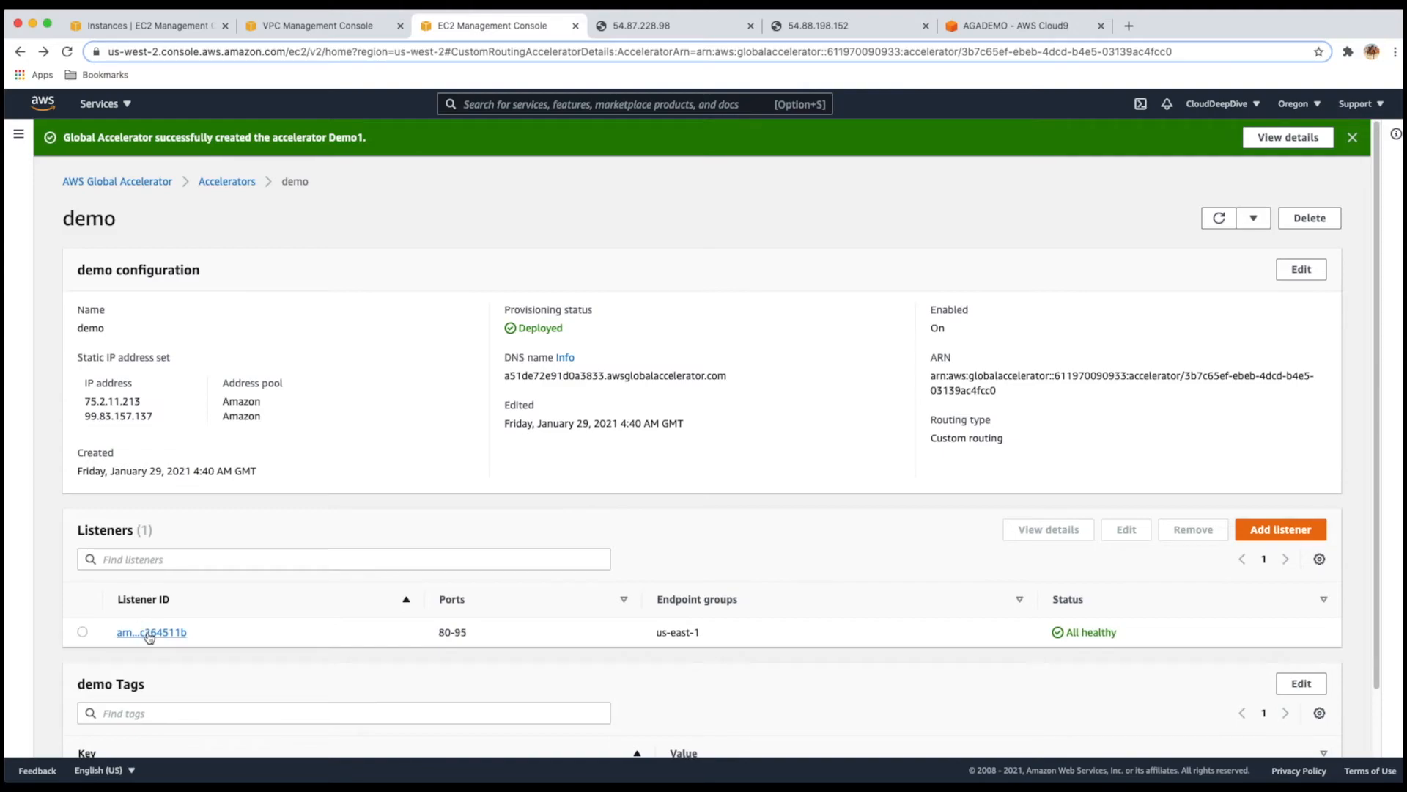
Drill down from demo's listener through the us-east-1 endpoint group to the subnet endpoint; examine its port mappings and Allow/Deny all traffic options
click(149, 633)
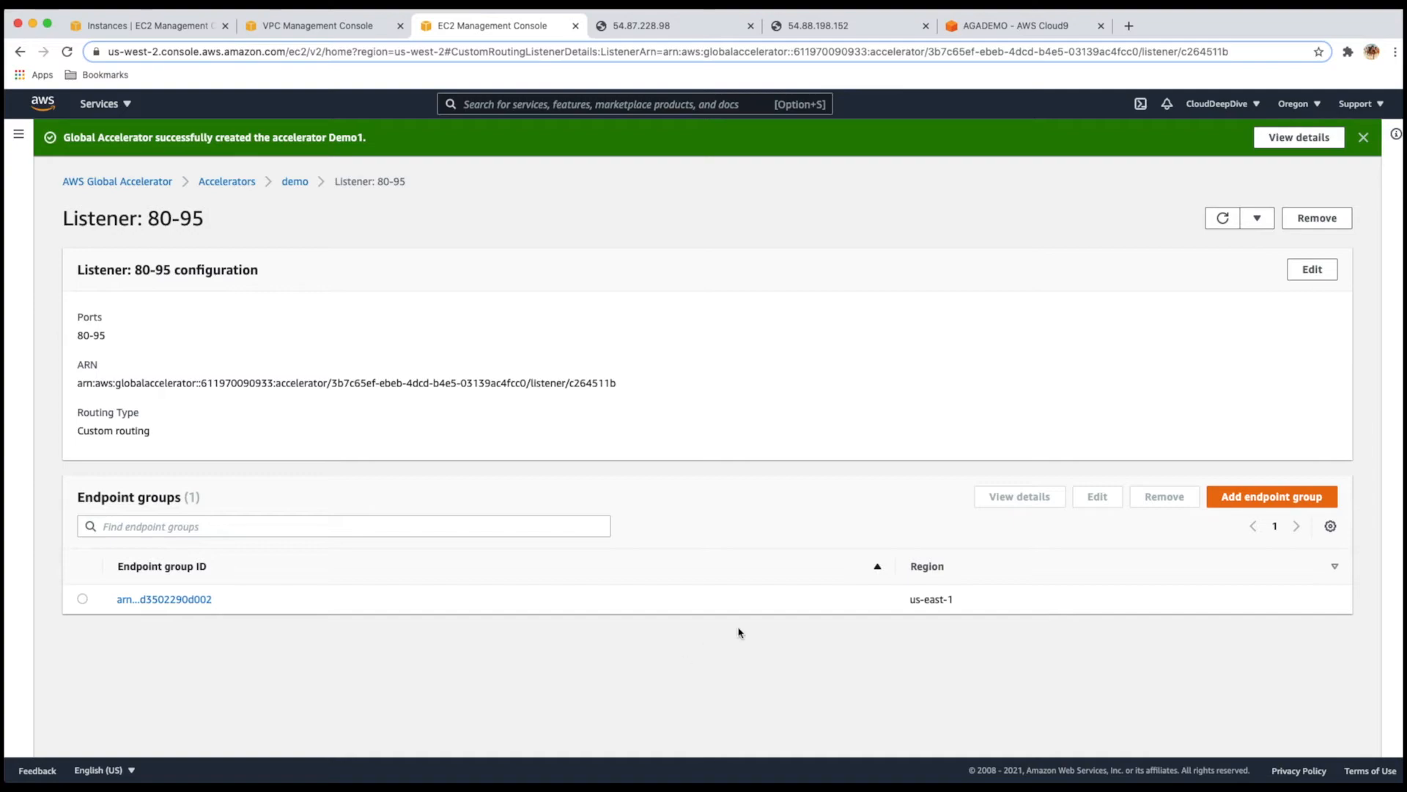
click(151, 602)
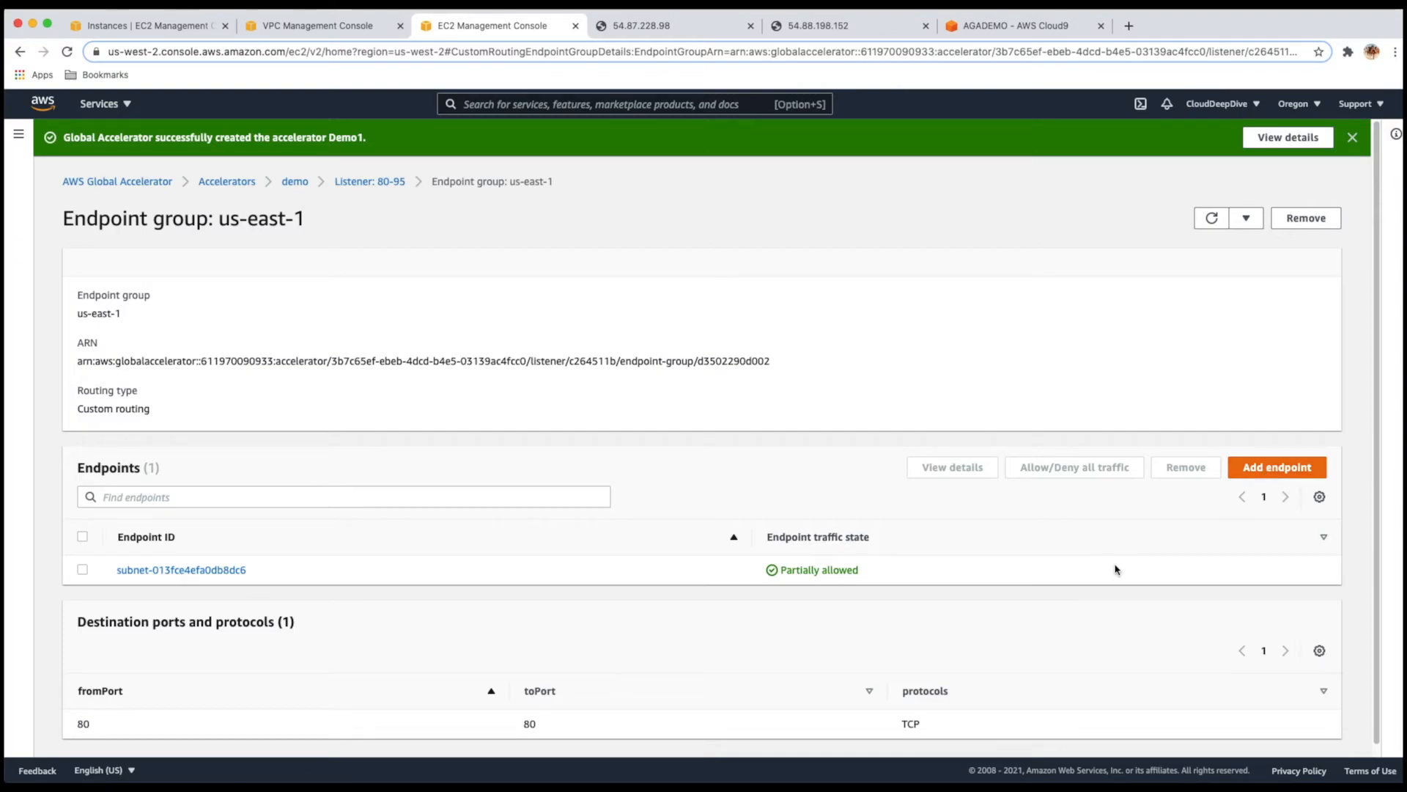
scroll(1115, 569, down, 1)
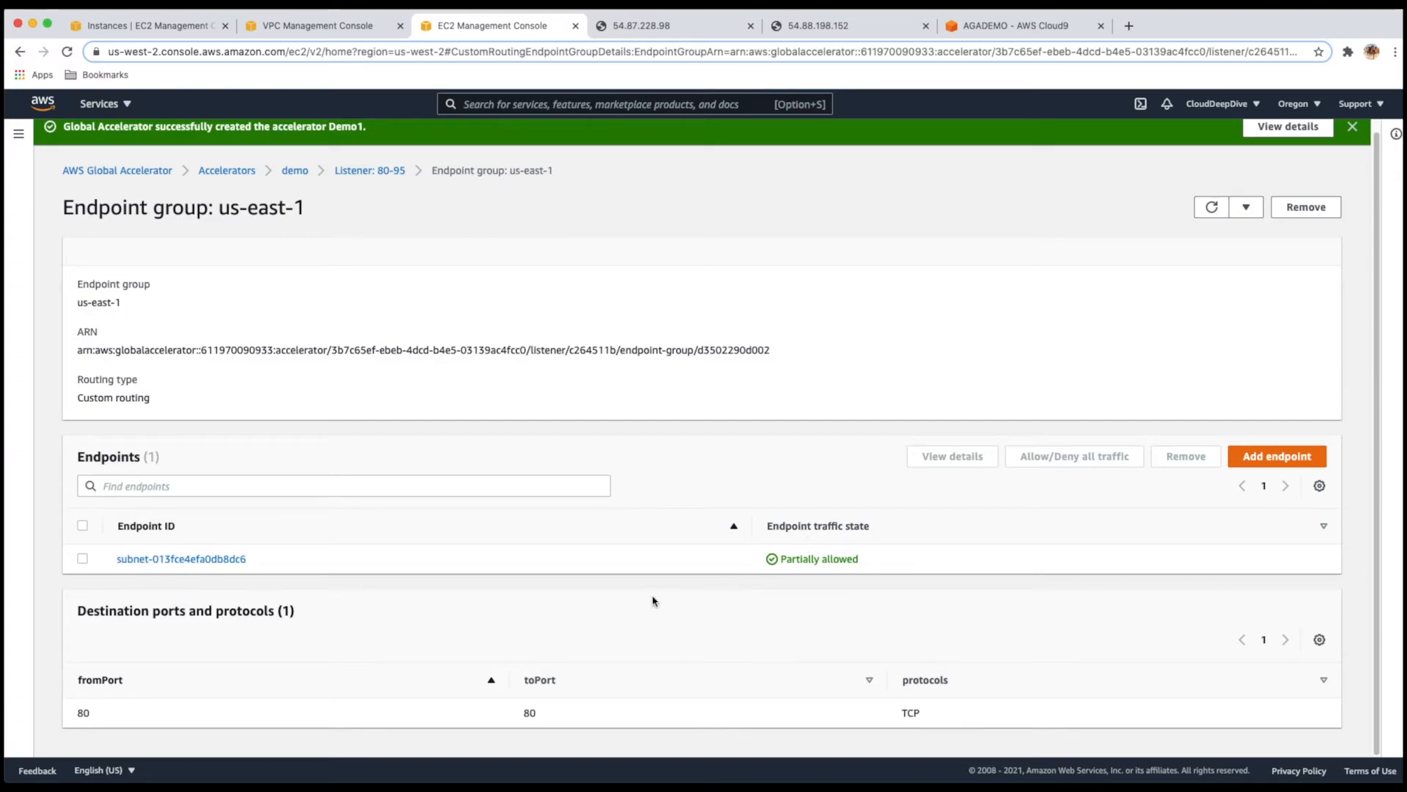
click(199, 561)
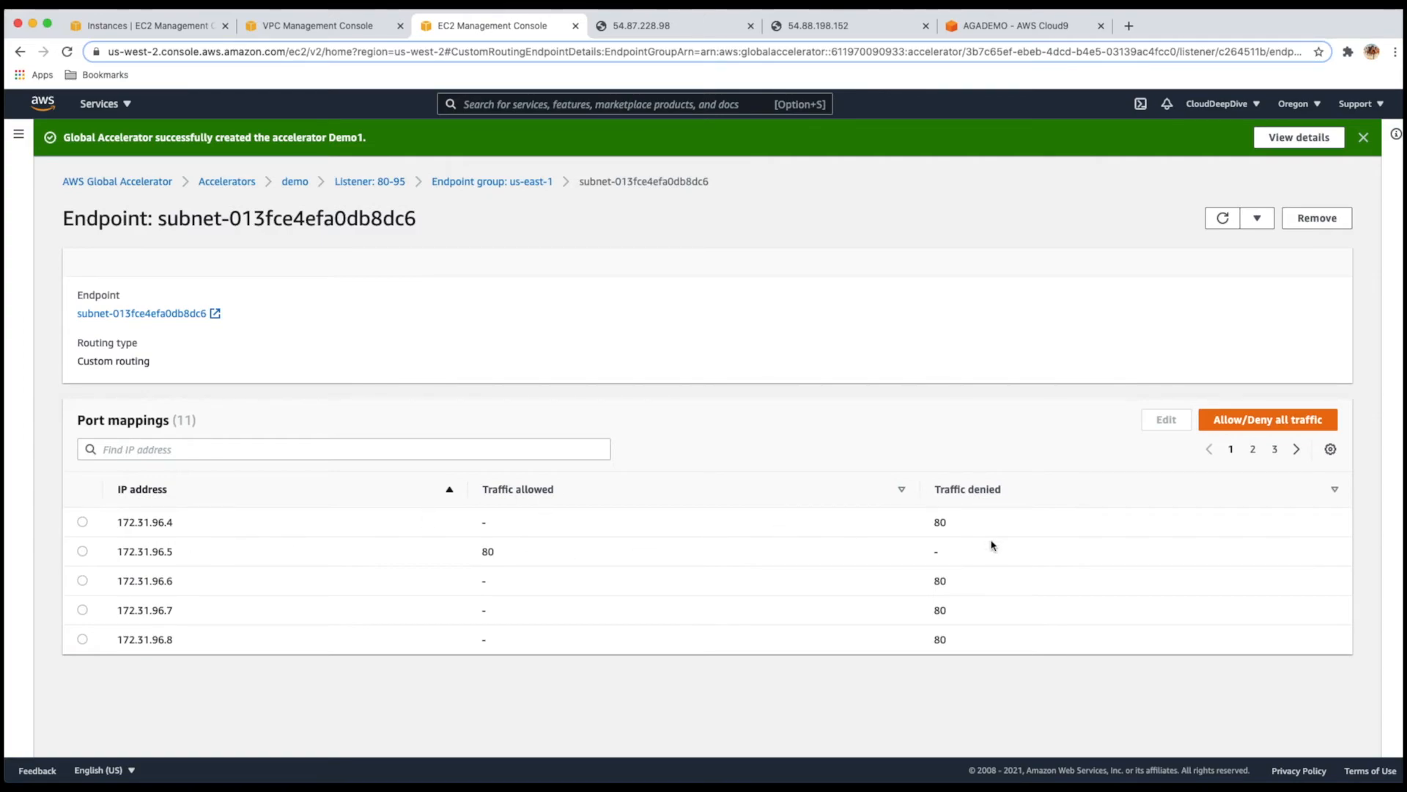
click(1254, 450)
click(1275, 449)
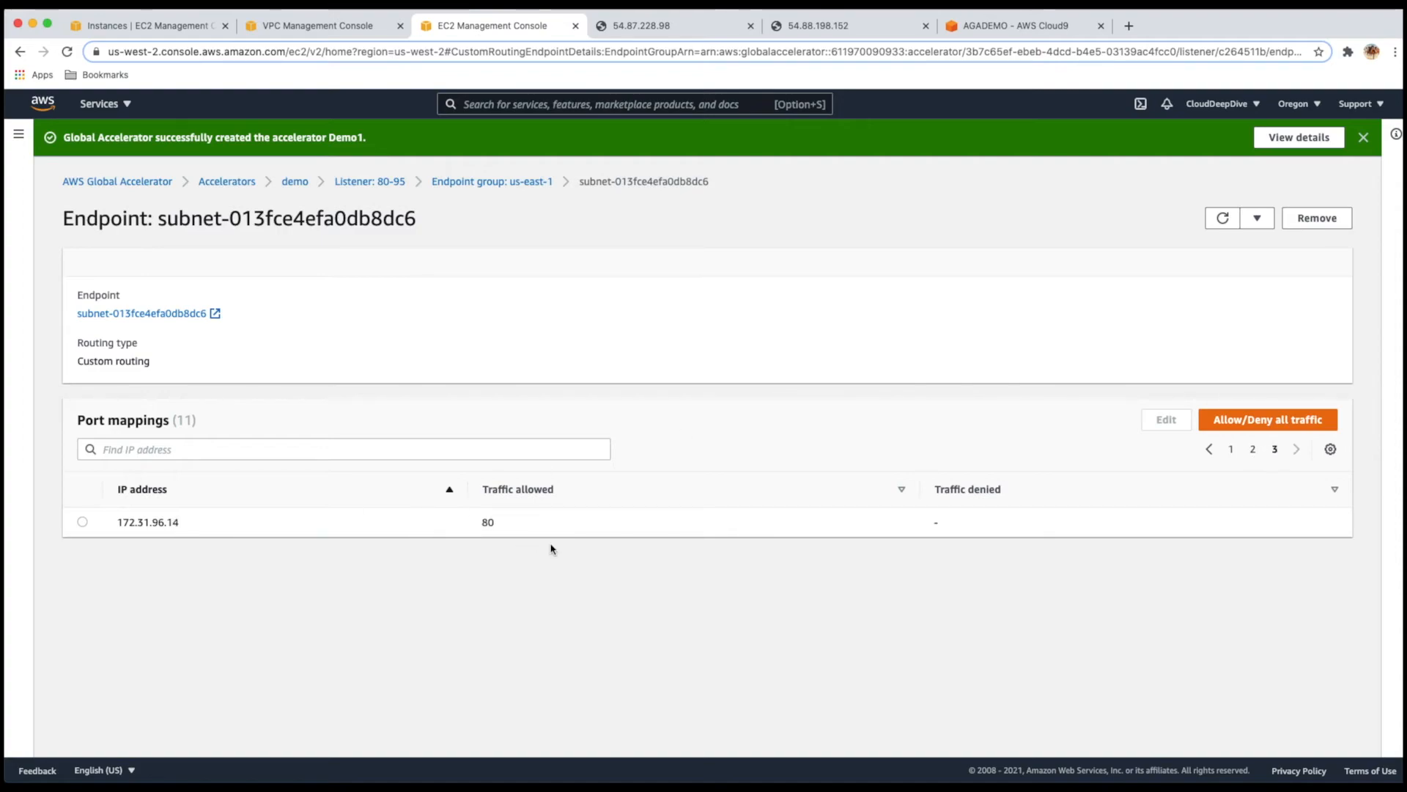
click(1253, 423)
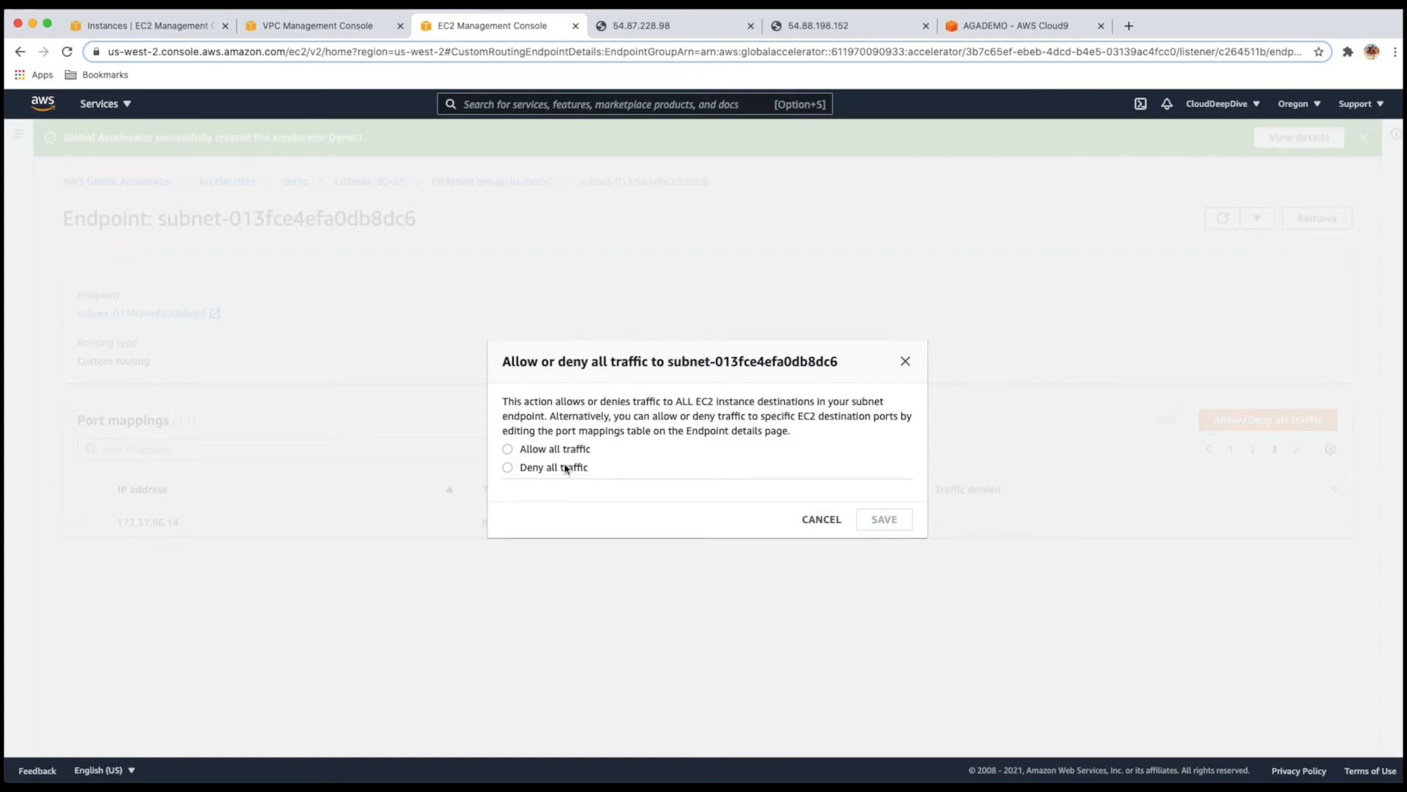
click(829, 522)
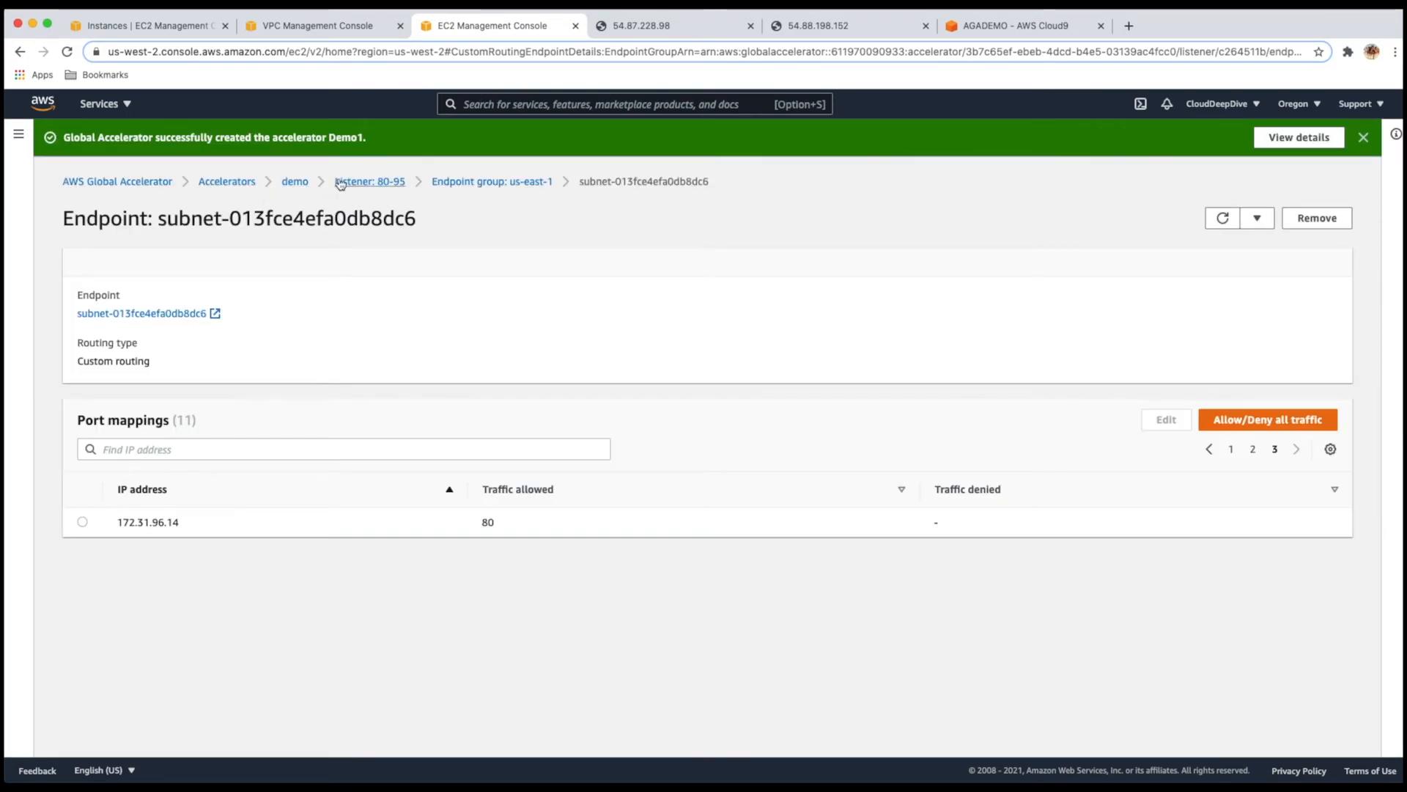
Compare the demo accelerator's DNS name and ARN with the list-custom-routing-port-mappings command and output in the AGADEMO Cloud9 terminal
click(236, 185)
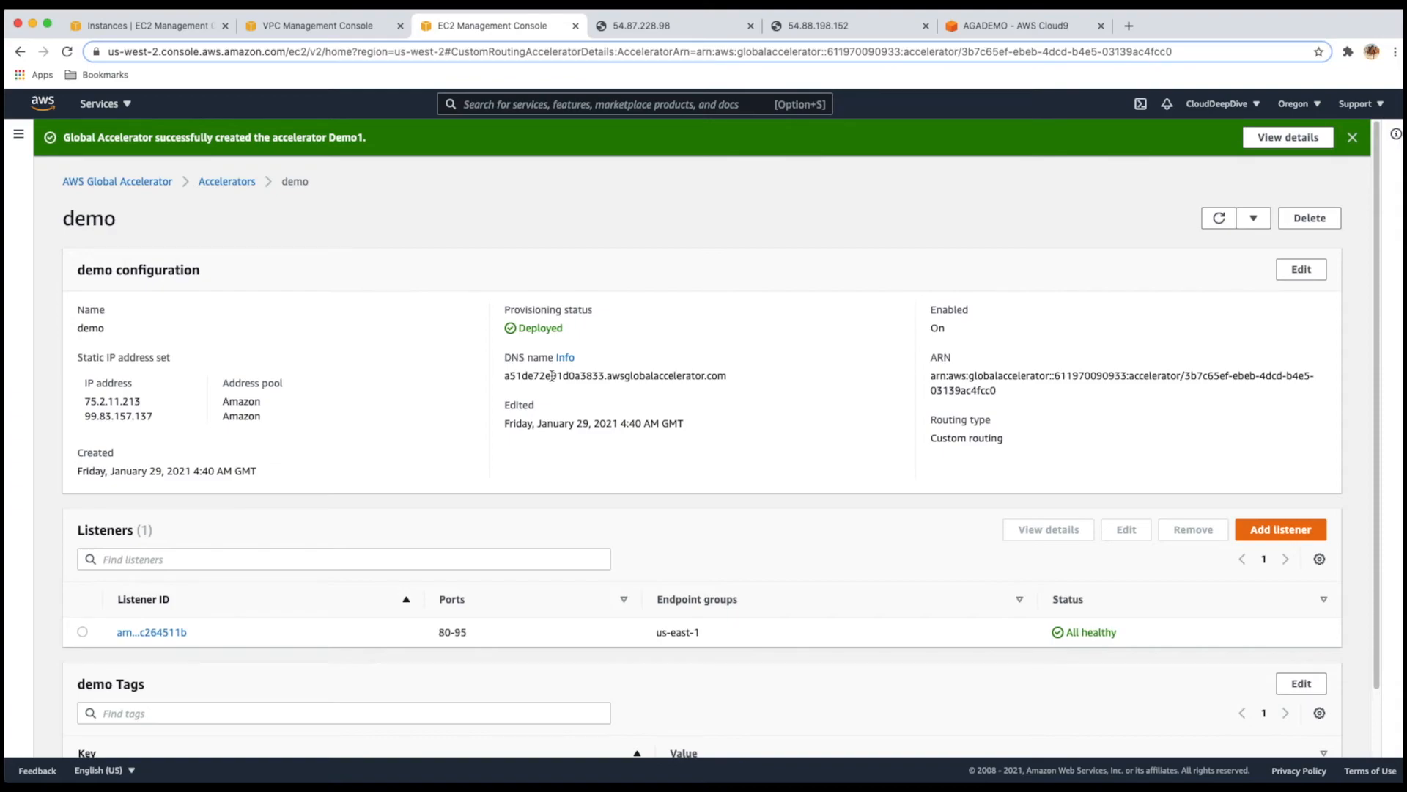
double_click(553, 376)
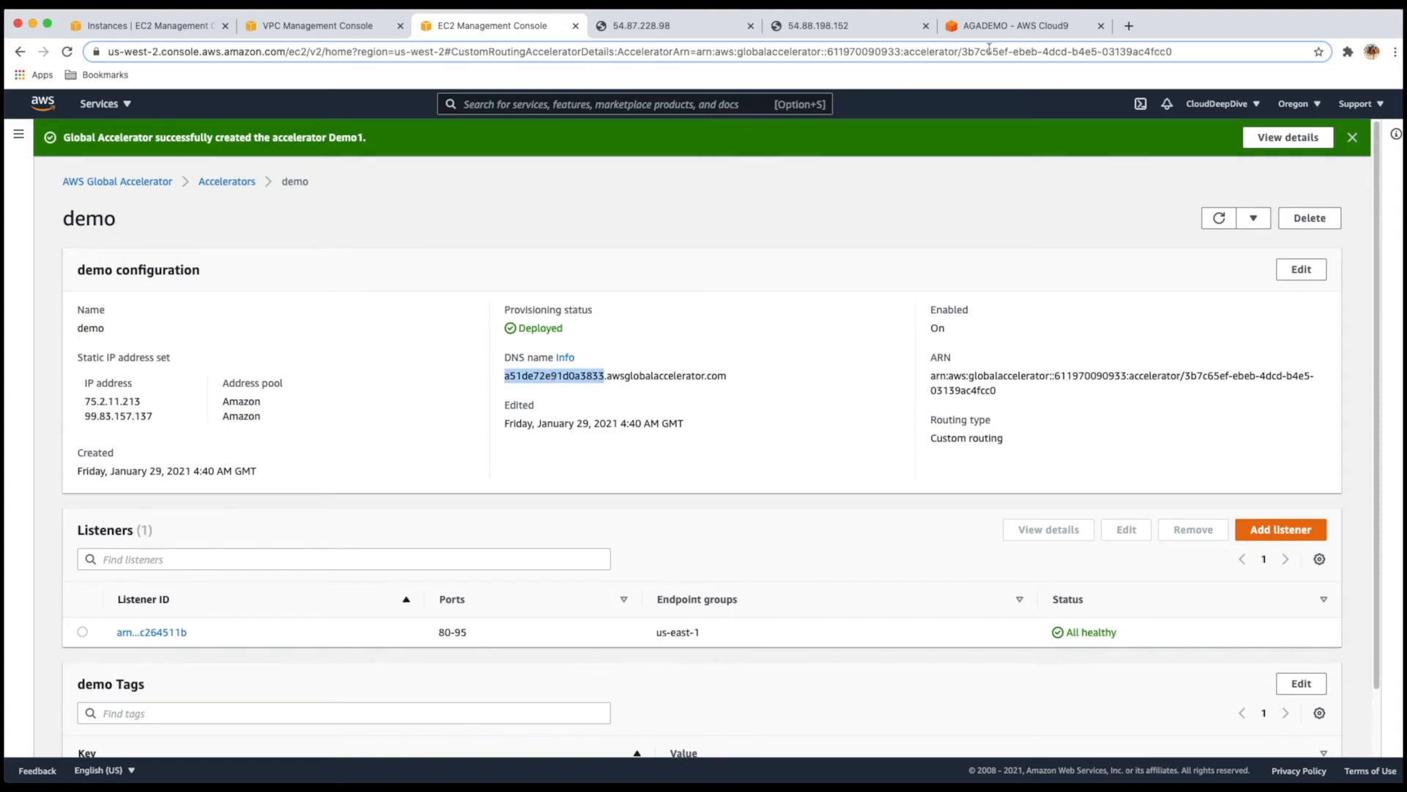
click(1016, 25)
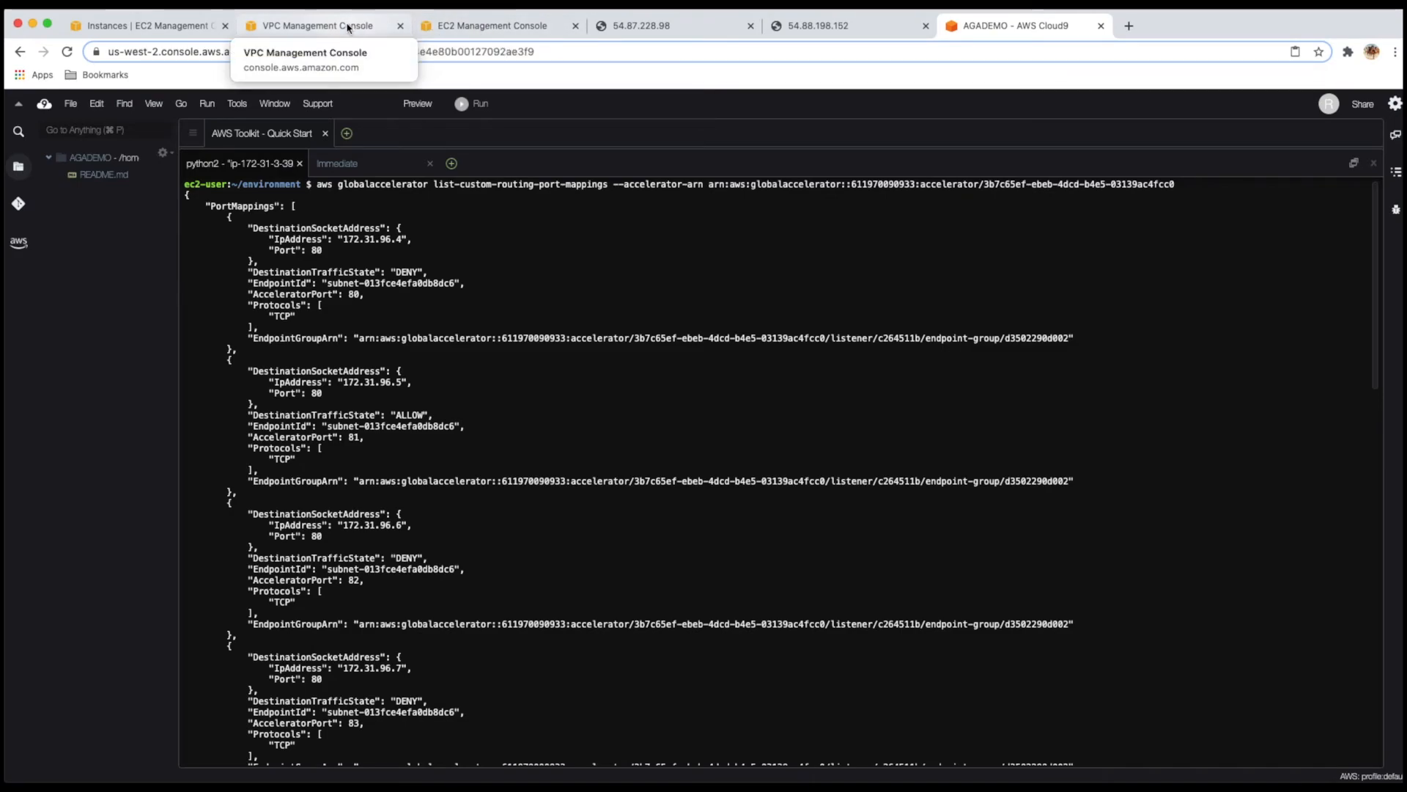
click(473, 27)
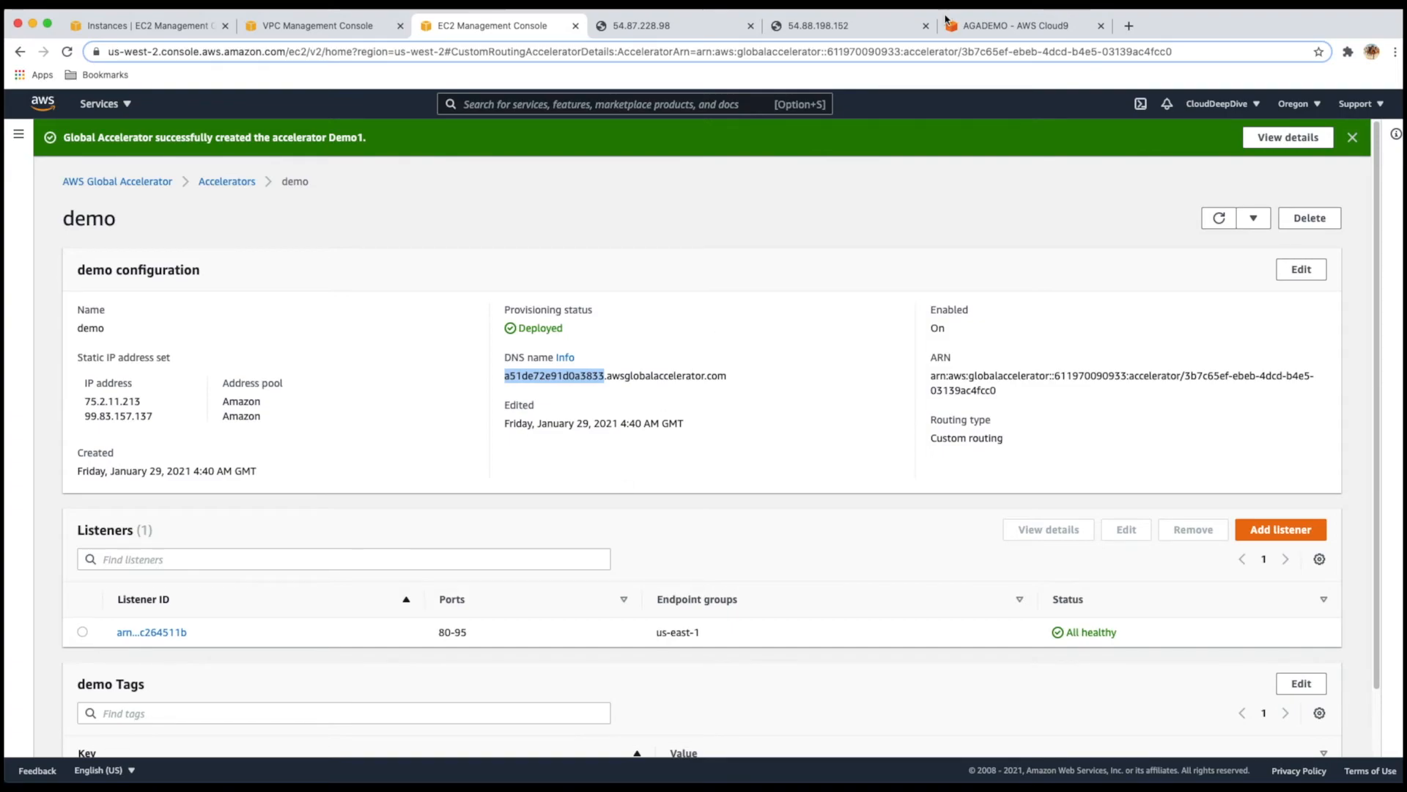
click(971, 32)
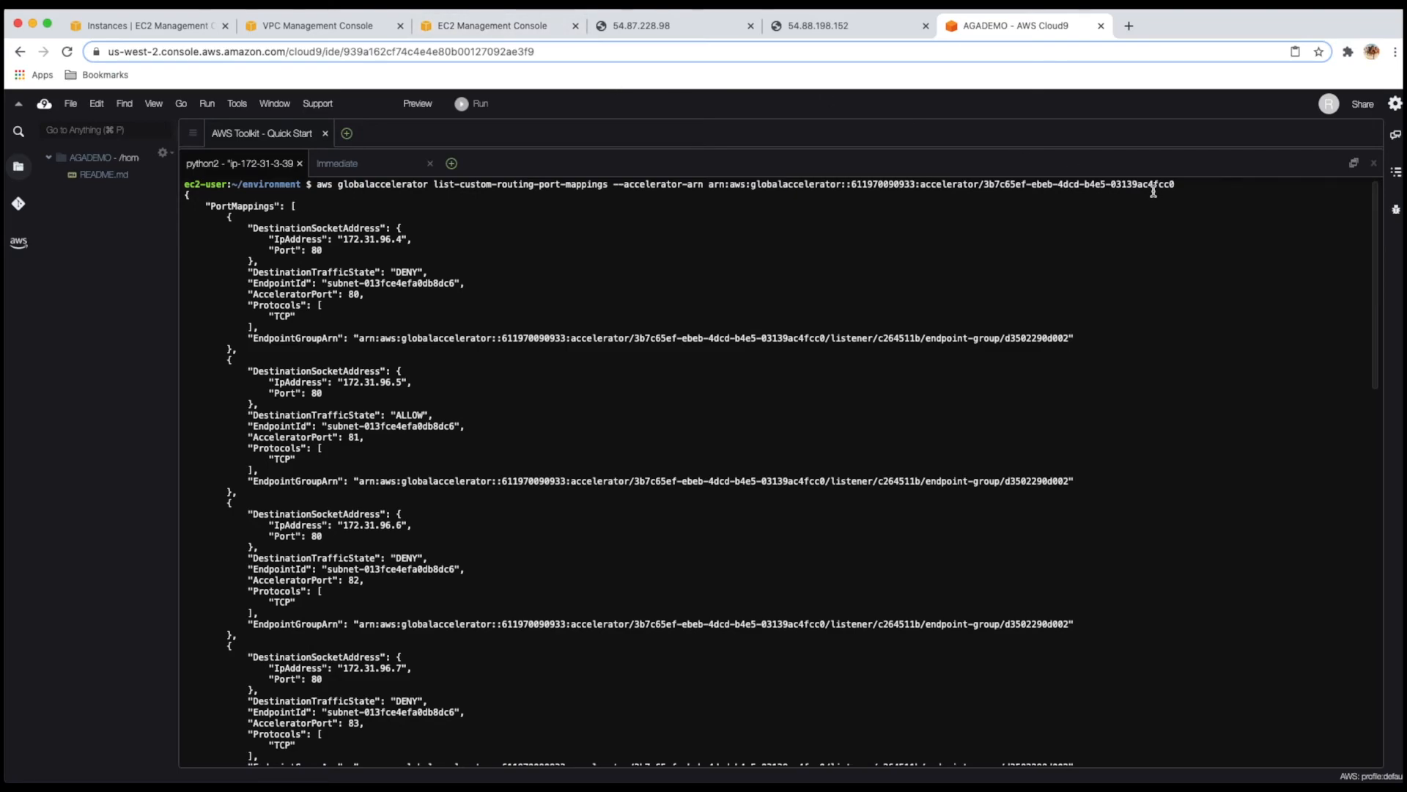
click(473, 26)
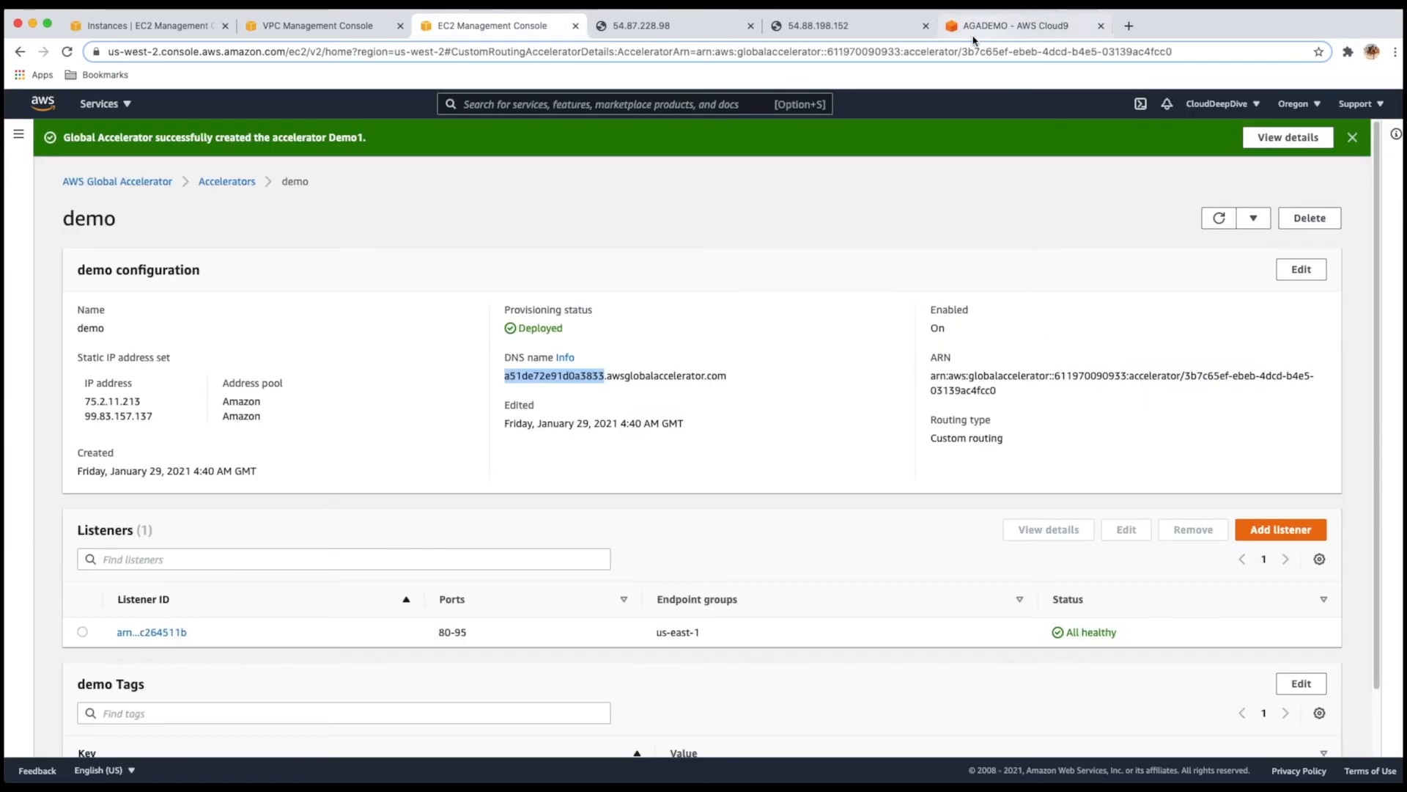
click(980, 24)
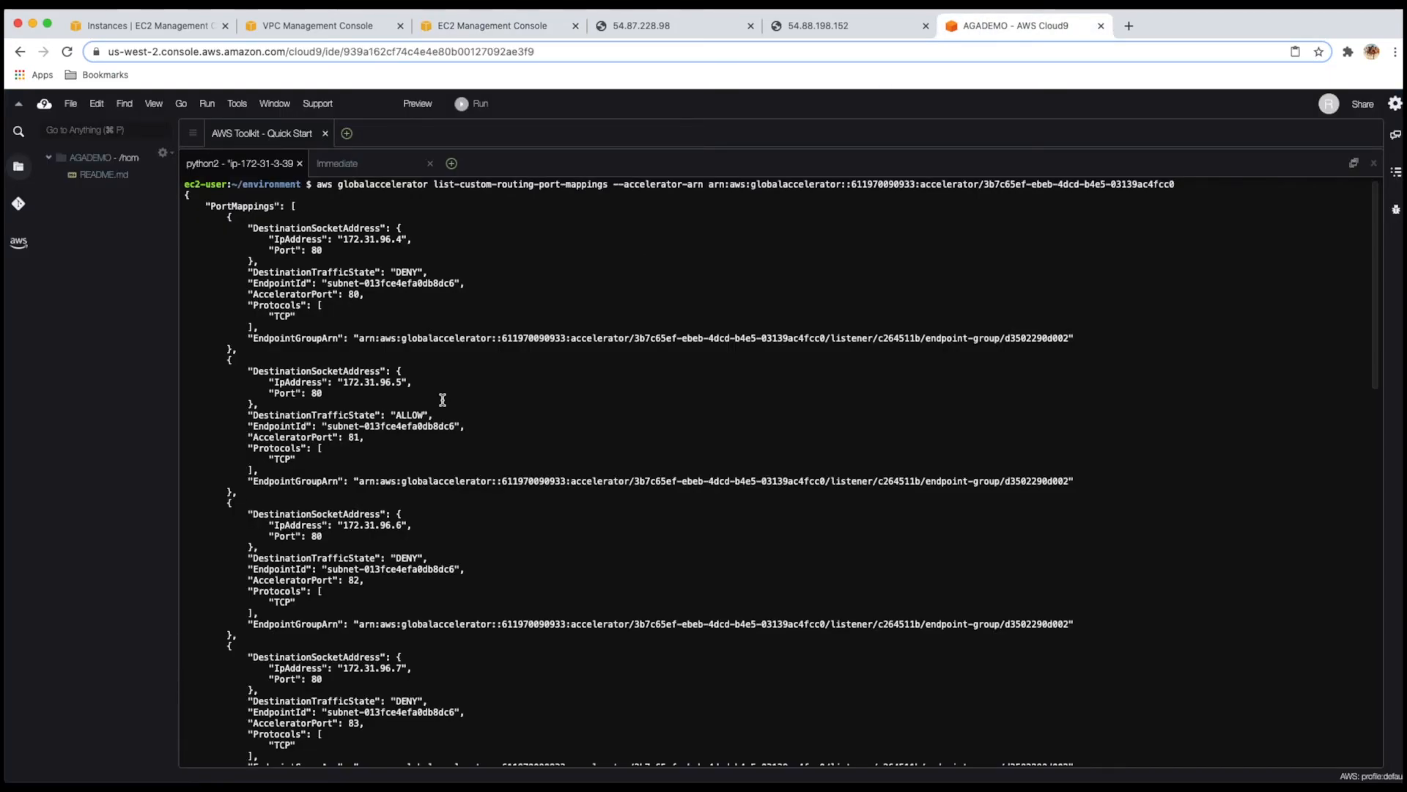
scroll(345, 308, down, 15)
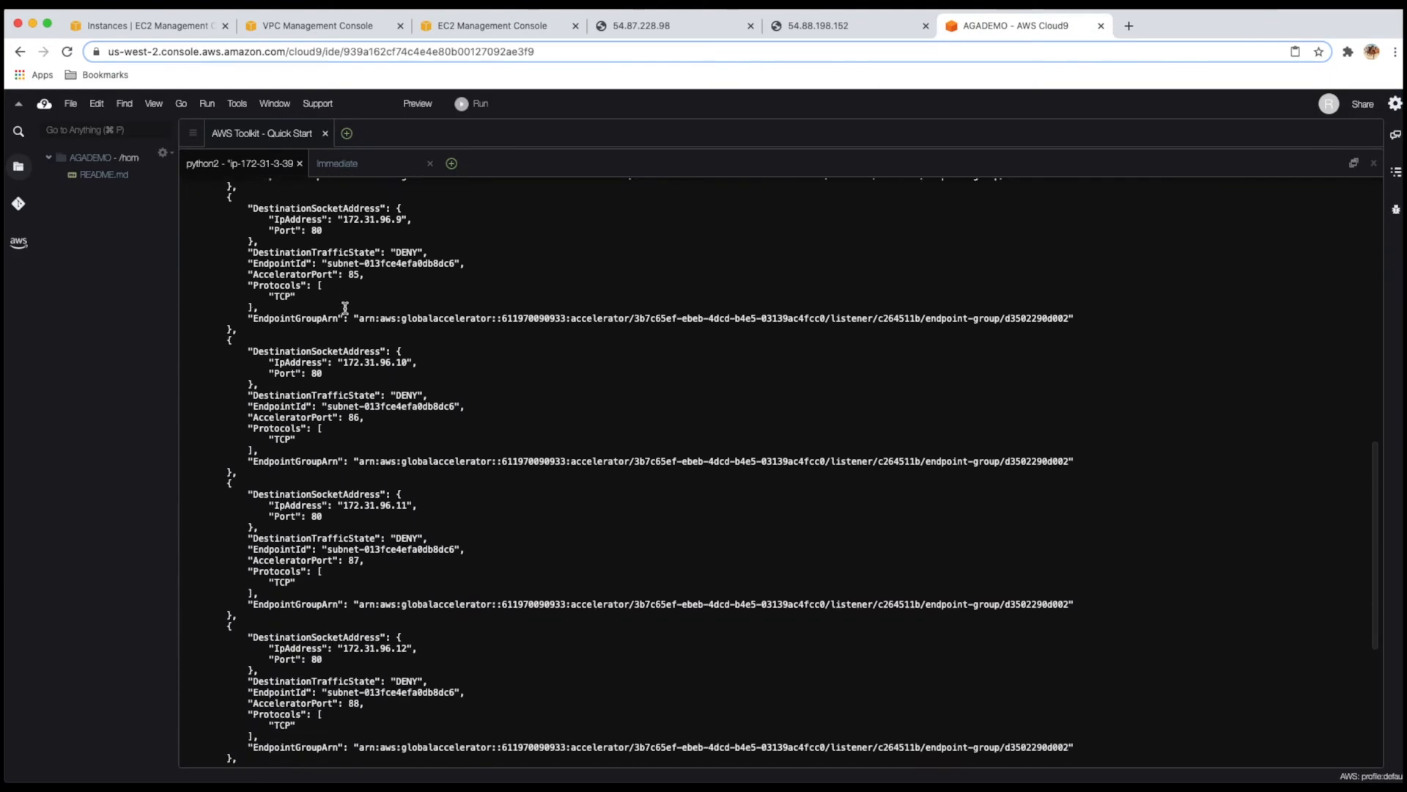
scroll(344, 308, up, 15)
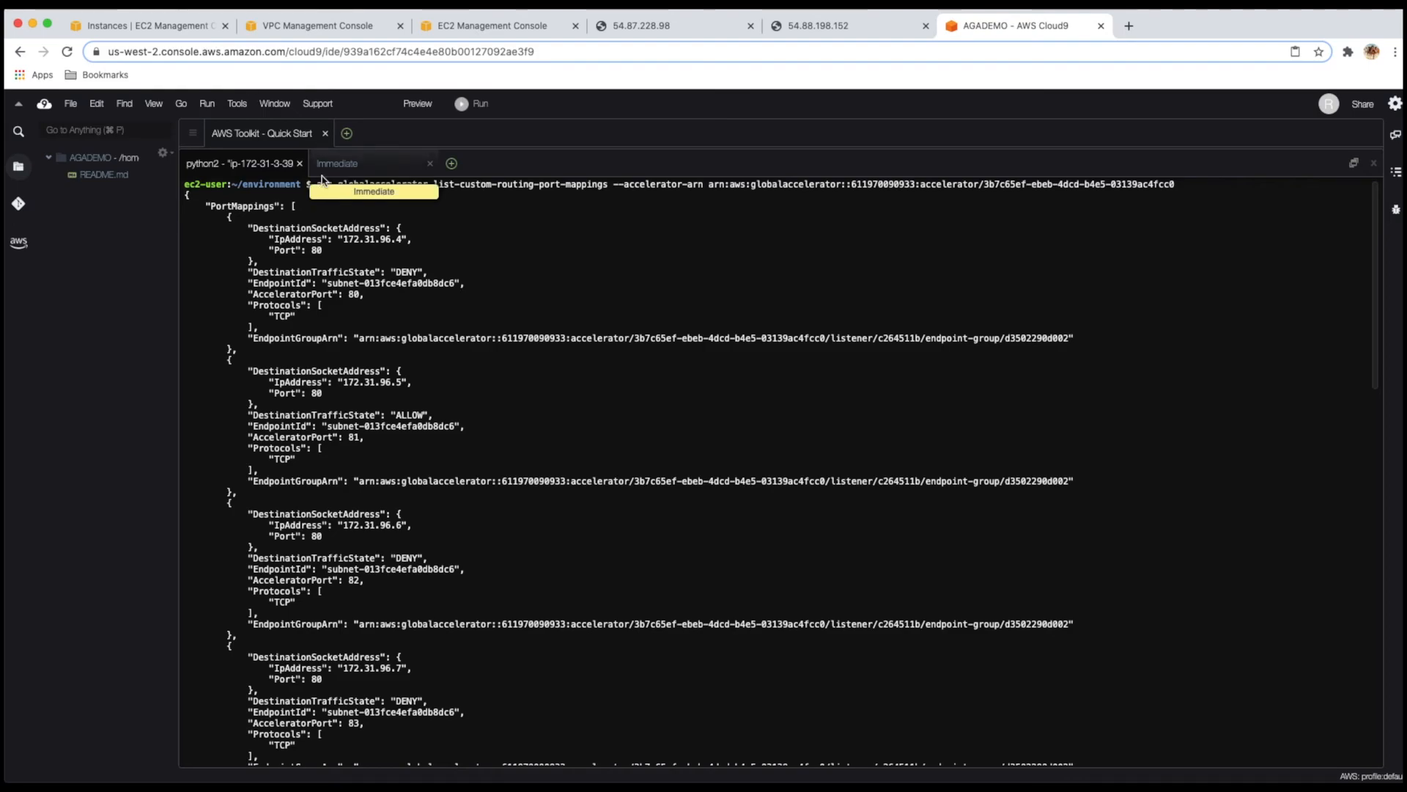
Compare Server-2's private IPv4 address in the EC2 console with the destination and accelerator port mappings in the AGADEMO Cloud9 terminal
click(168, 32)
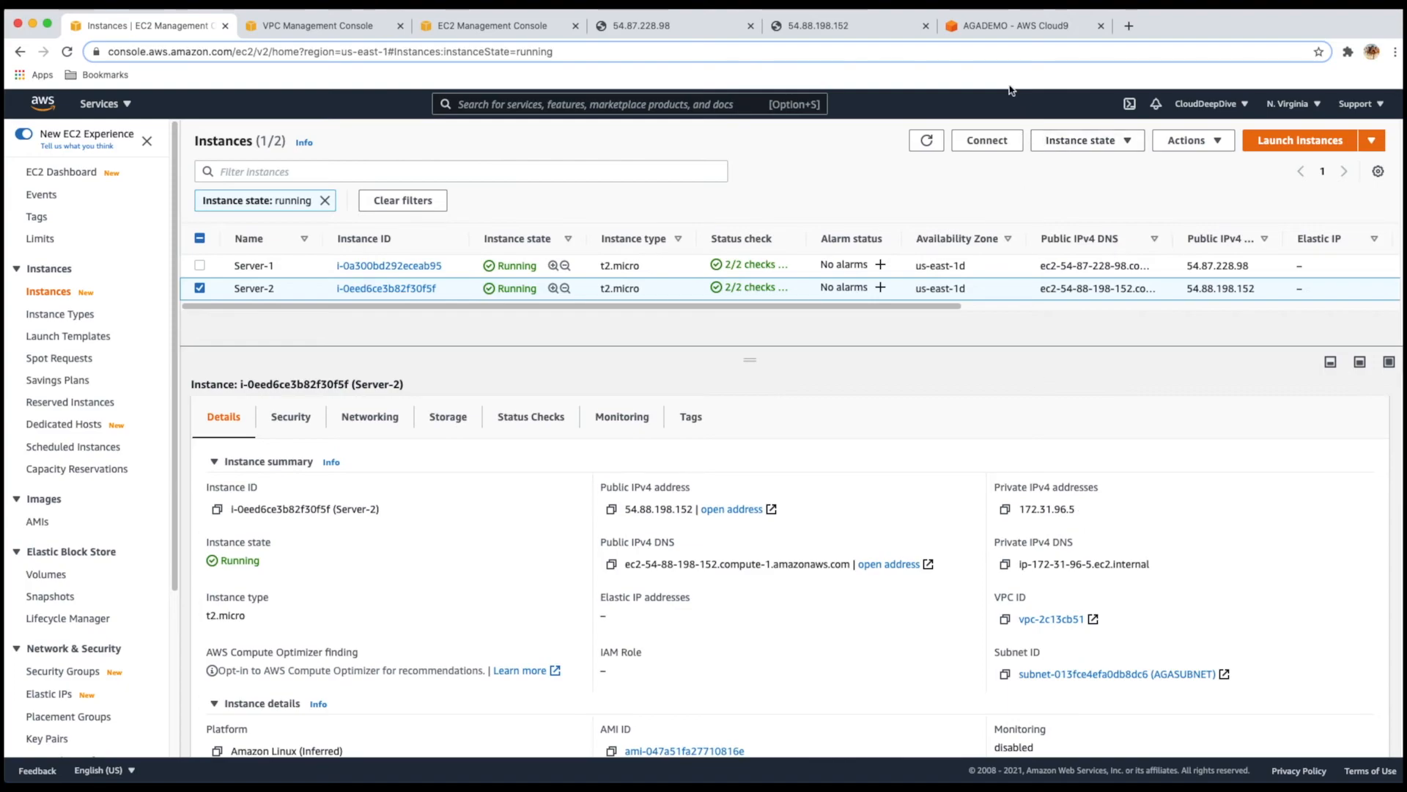
click(989, 28)
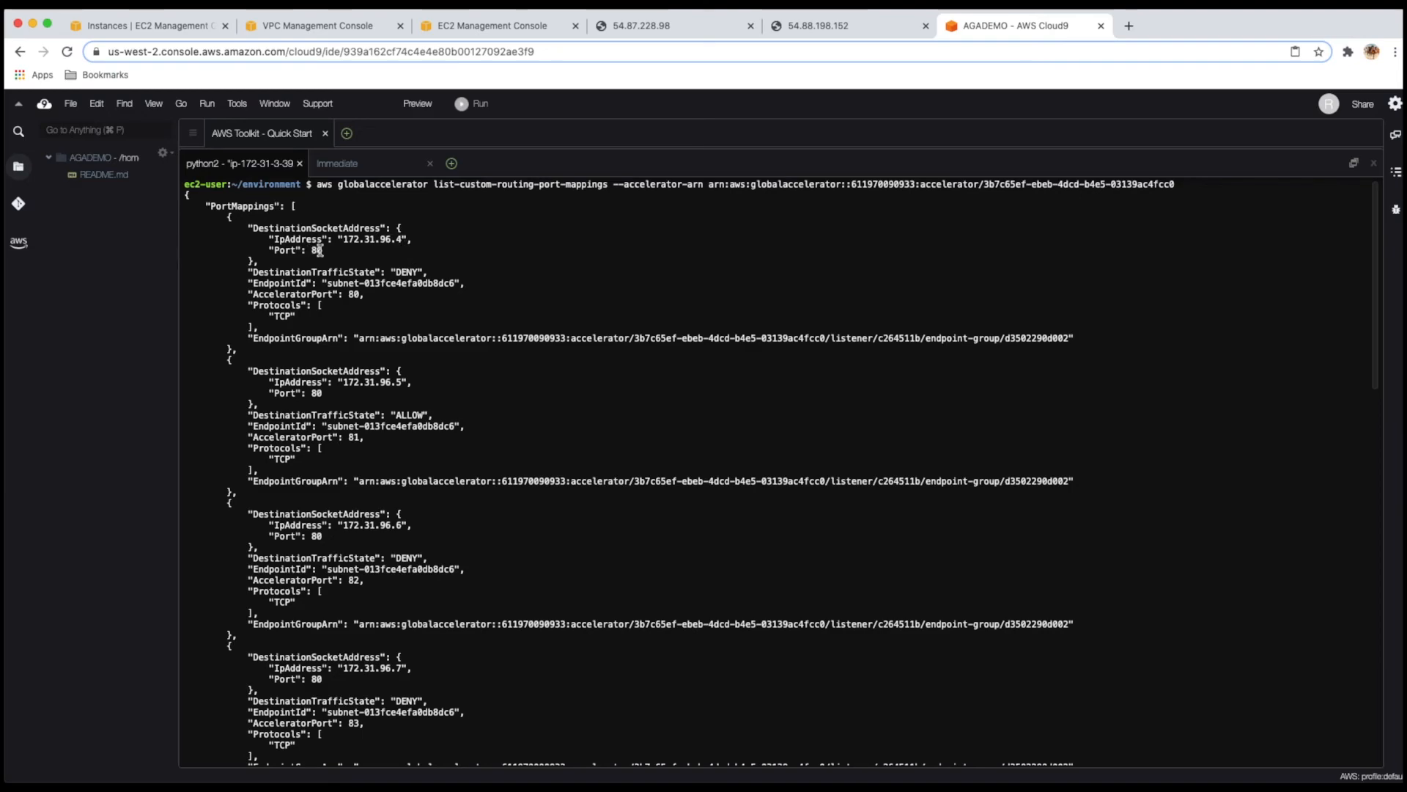
double_click(353, 294)
click(398, 381)
click(462, 24)
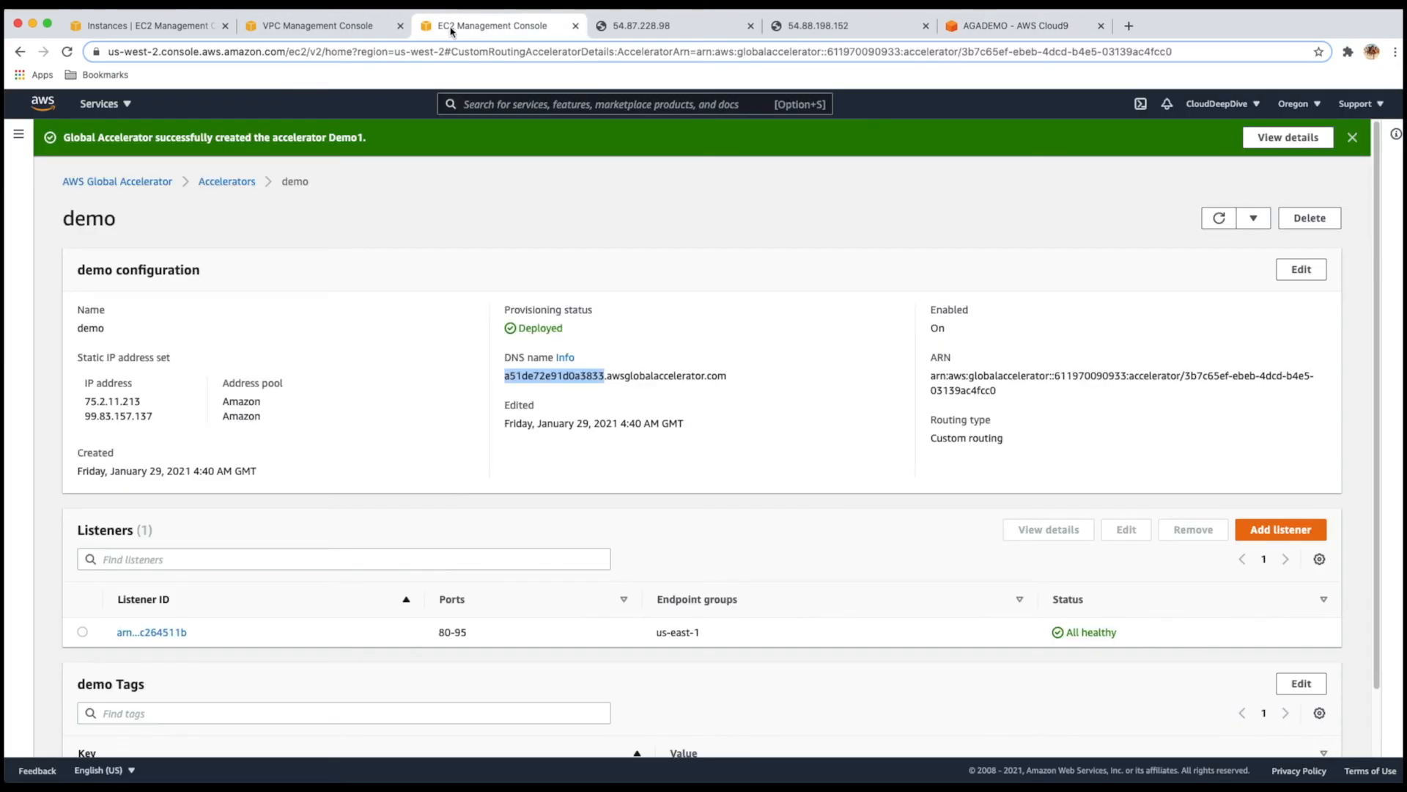
click(175, 28)
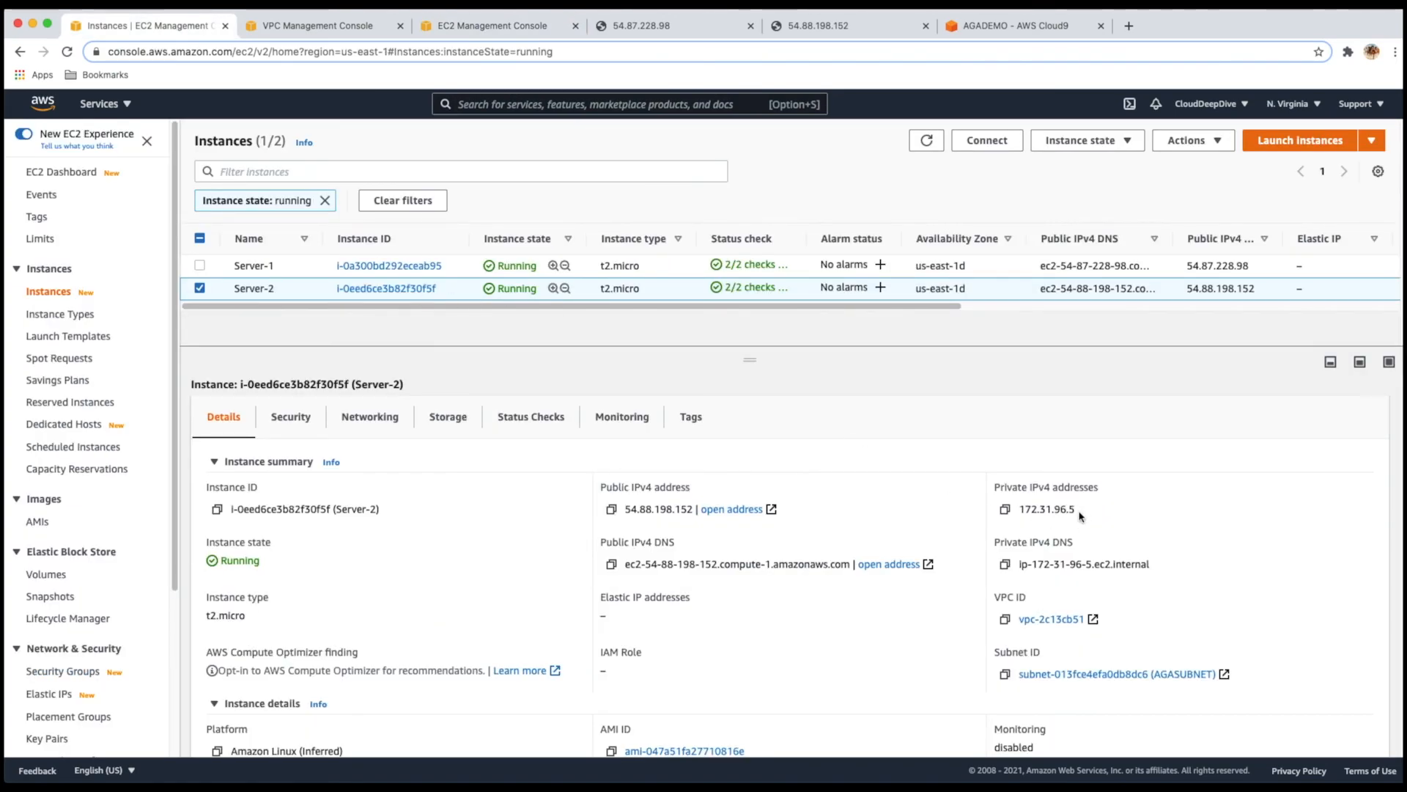
Copy the demo accelerator's full DNS name from its configuration details
click(505, 27)
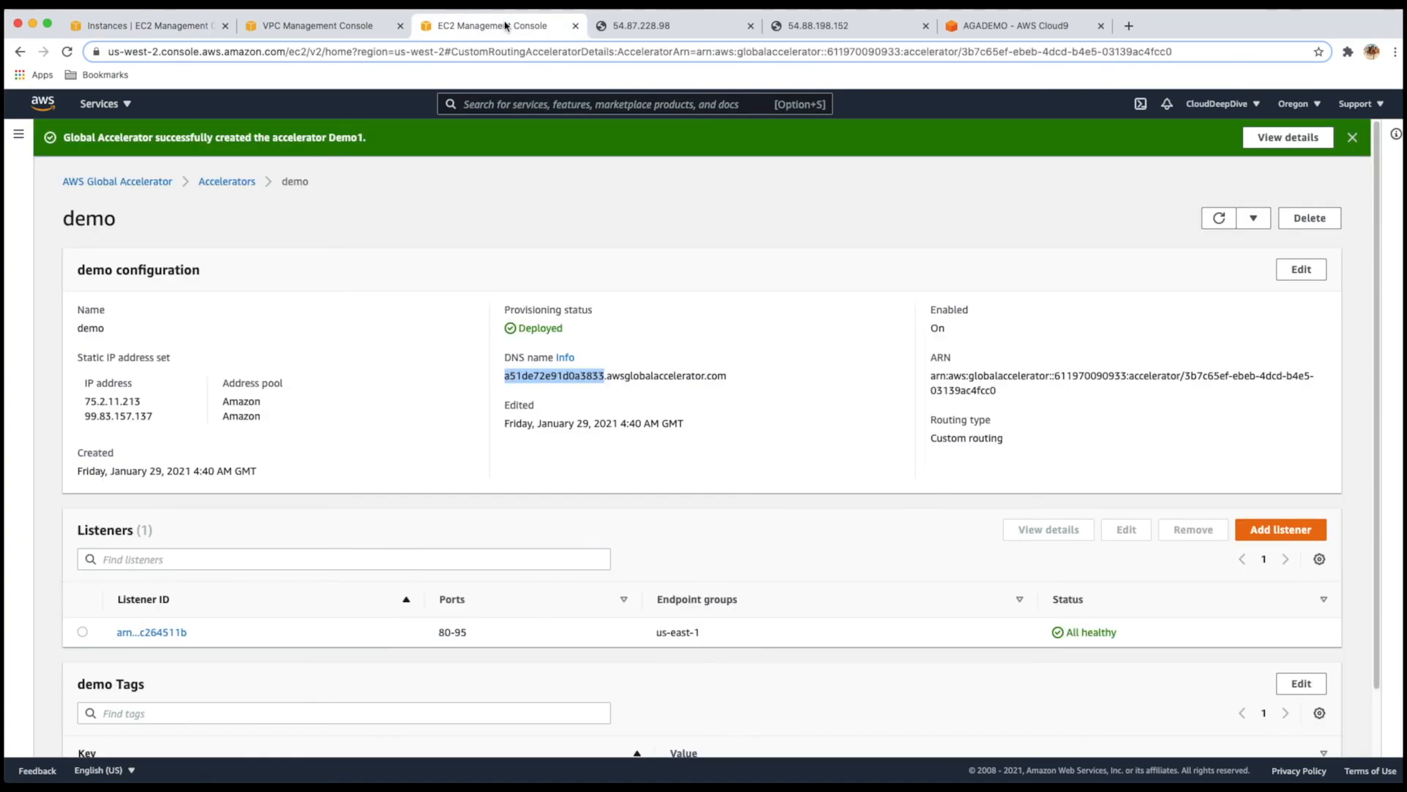
double_click(656, 374)
click(657, 375)
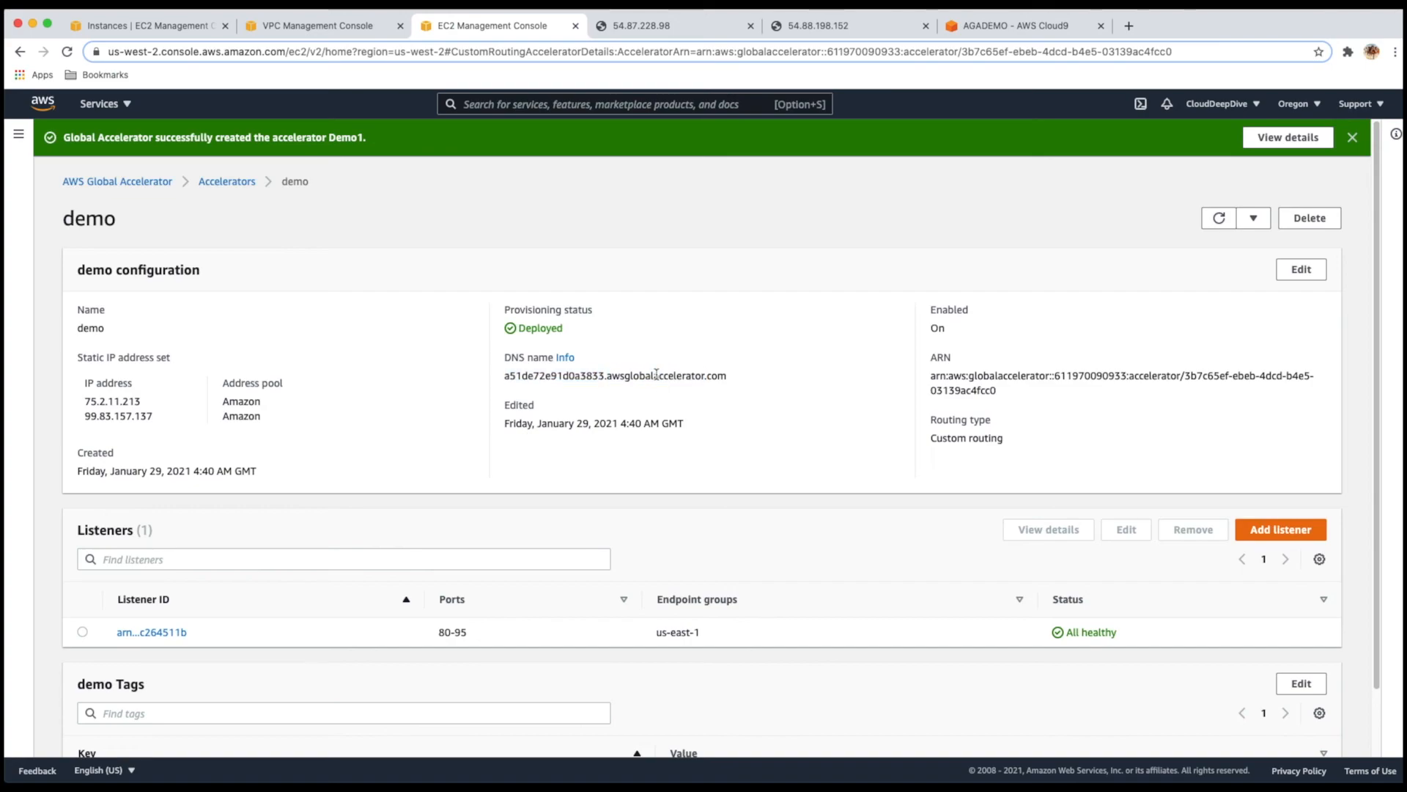
triple_click(657, 375)
key(super+c)
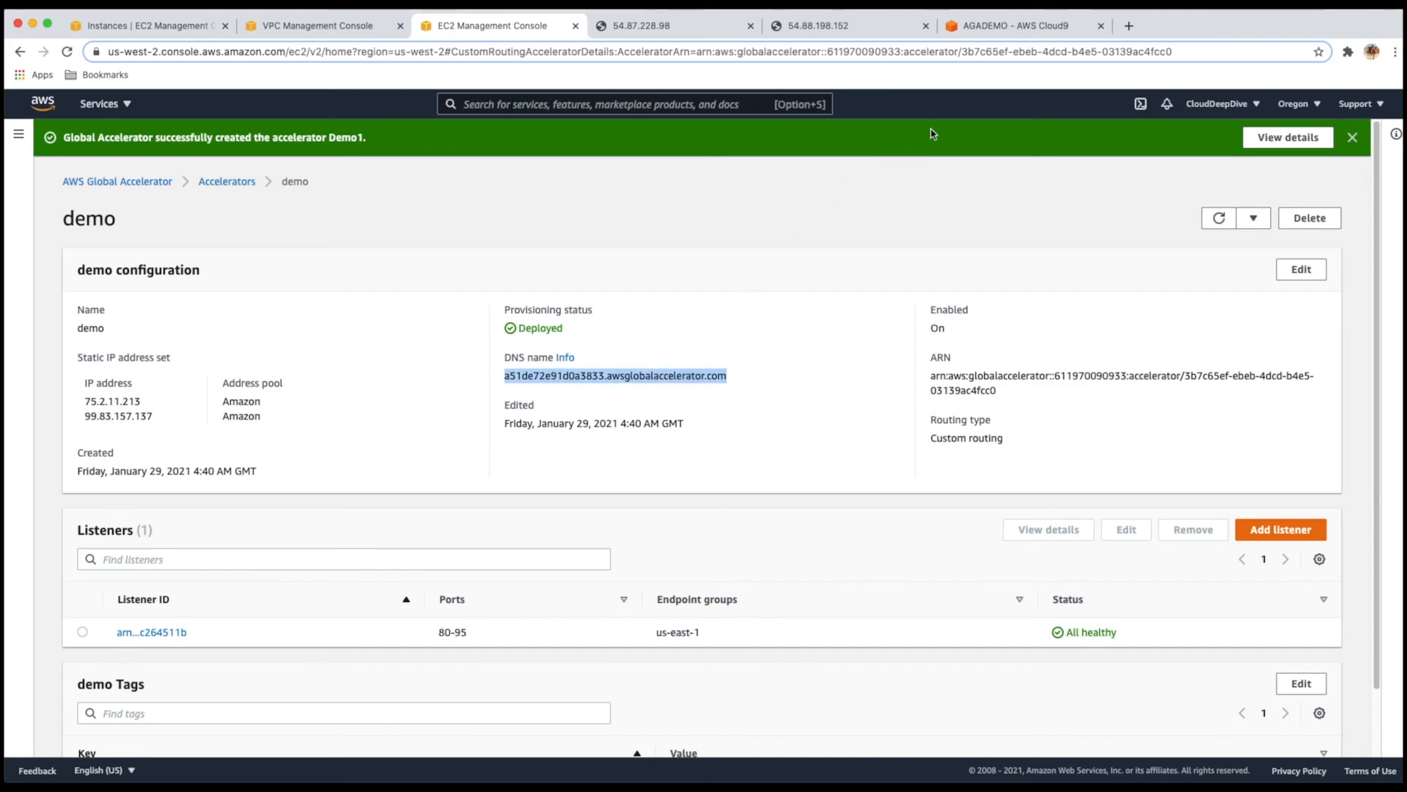
click(1129, 26)
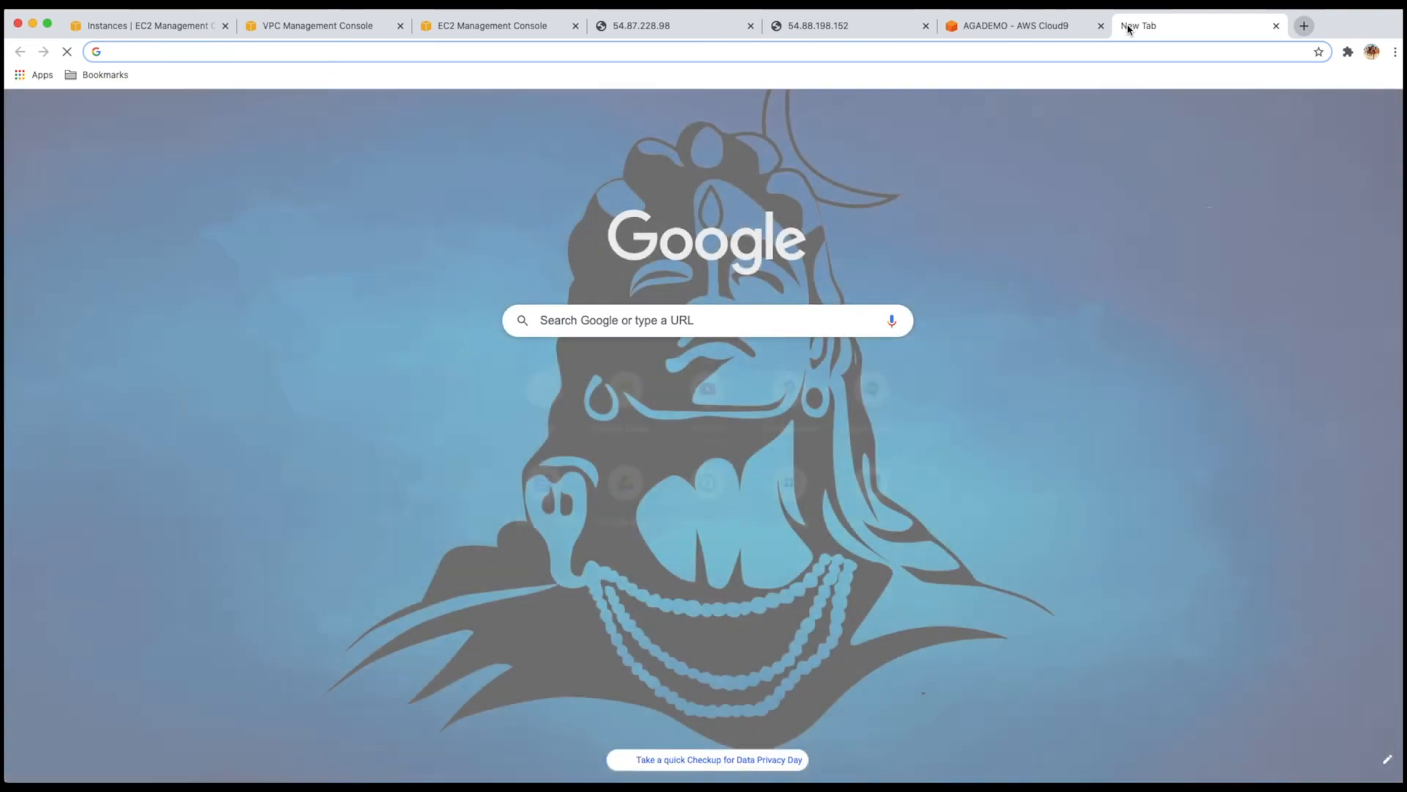
text(http:)
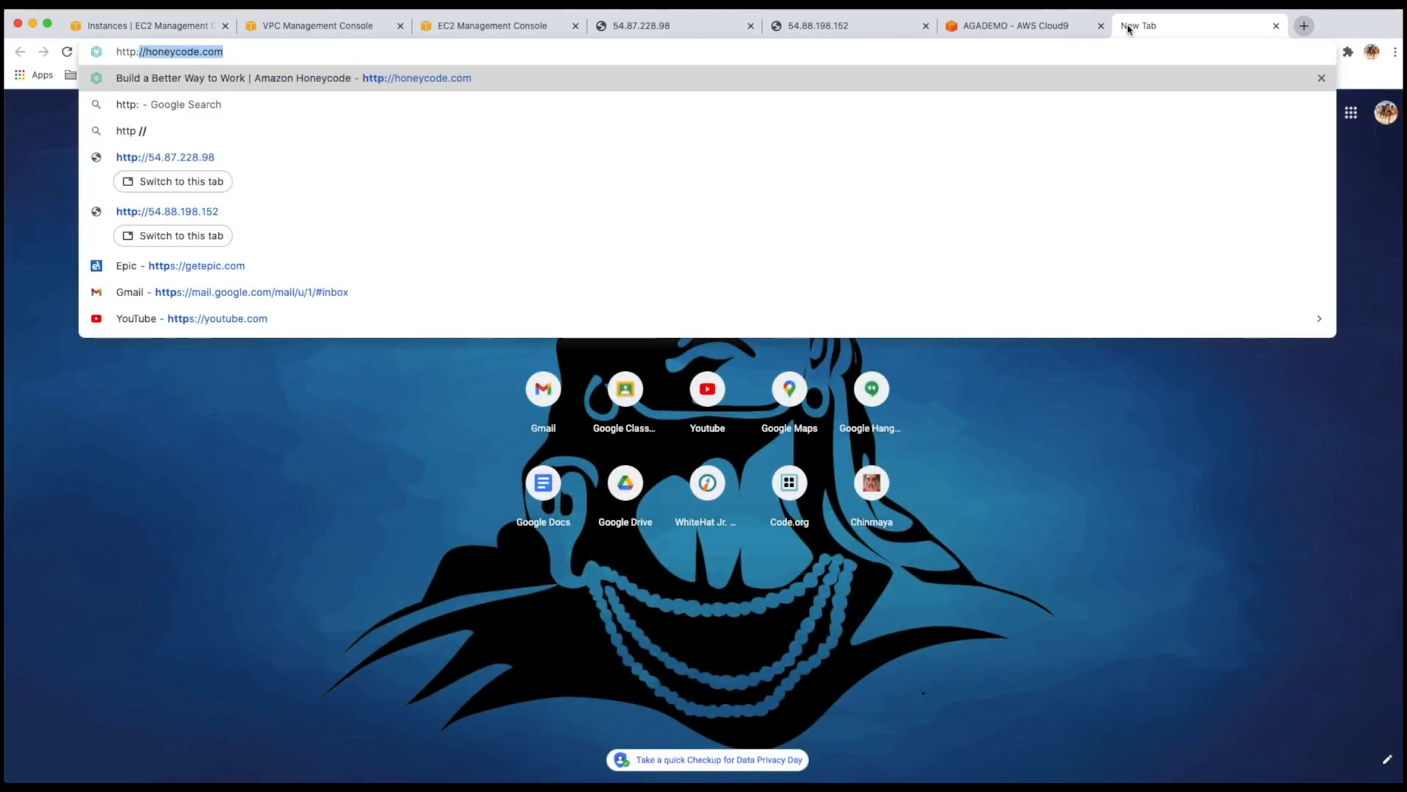
key(super+v)
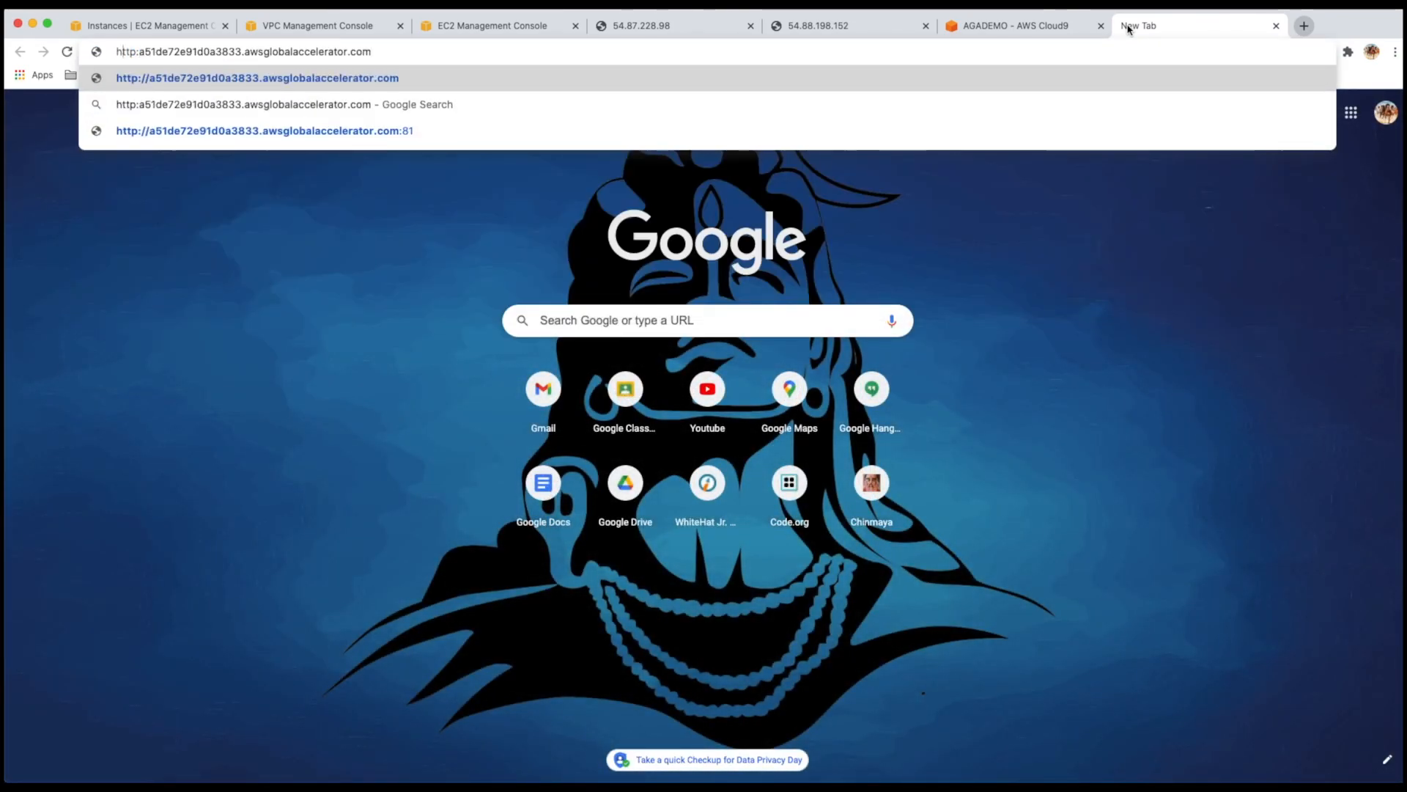
key(Right)
key(Right)
key(Right)
key(Right)
text(/)
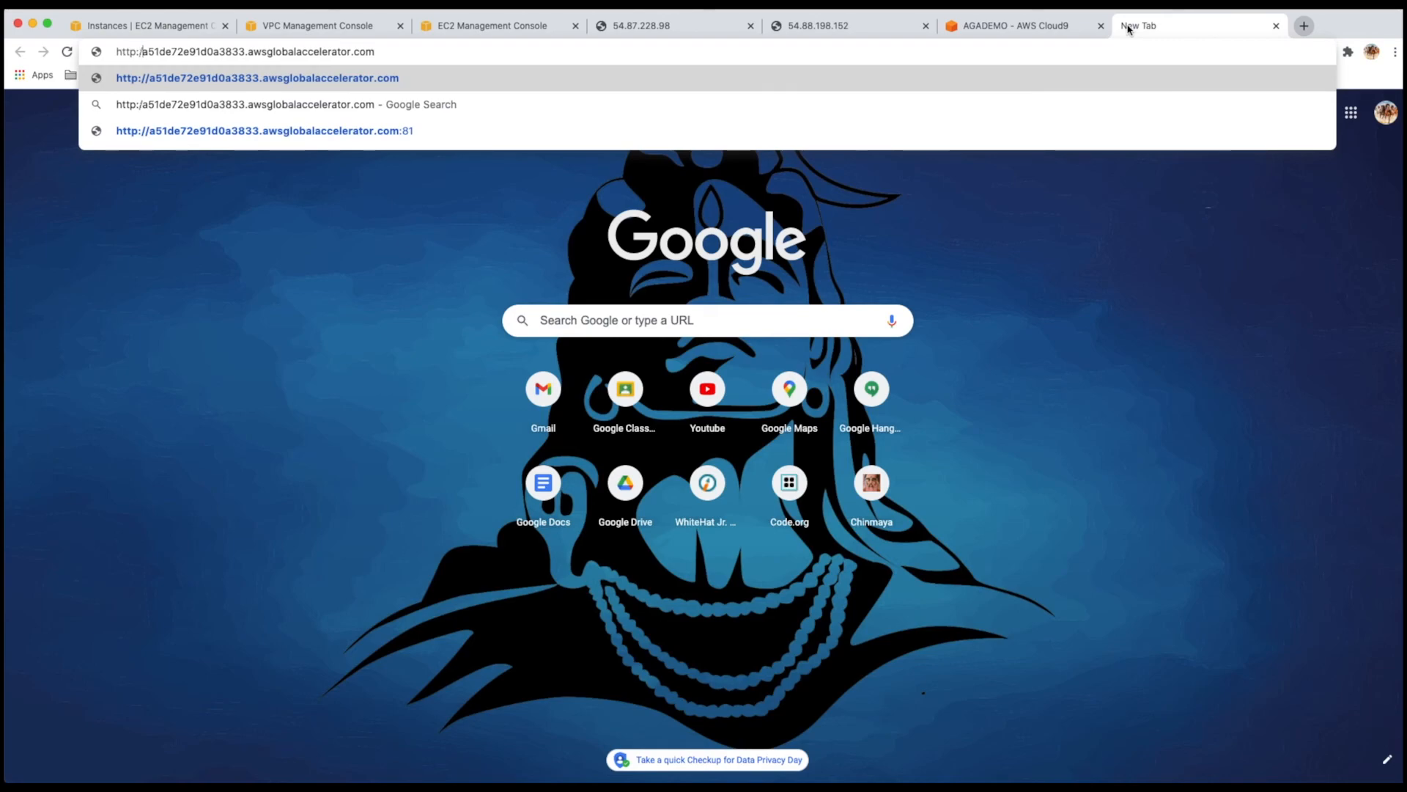
key(super+Left)
key(Right)
key(Right)
key(Right)
key(Right)
text(/)
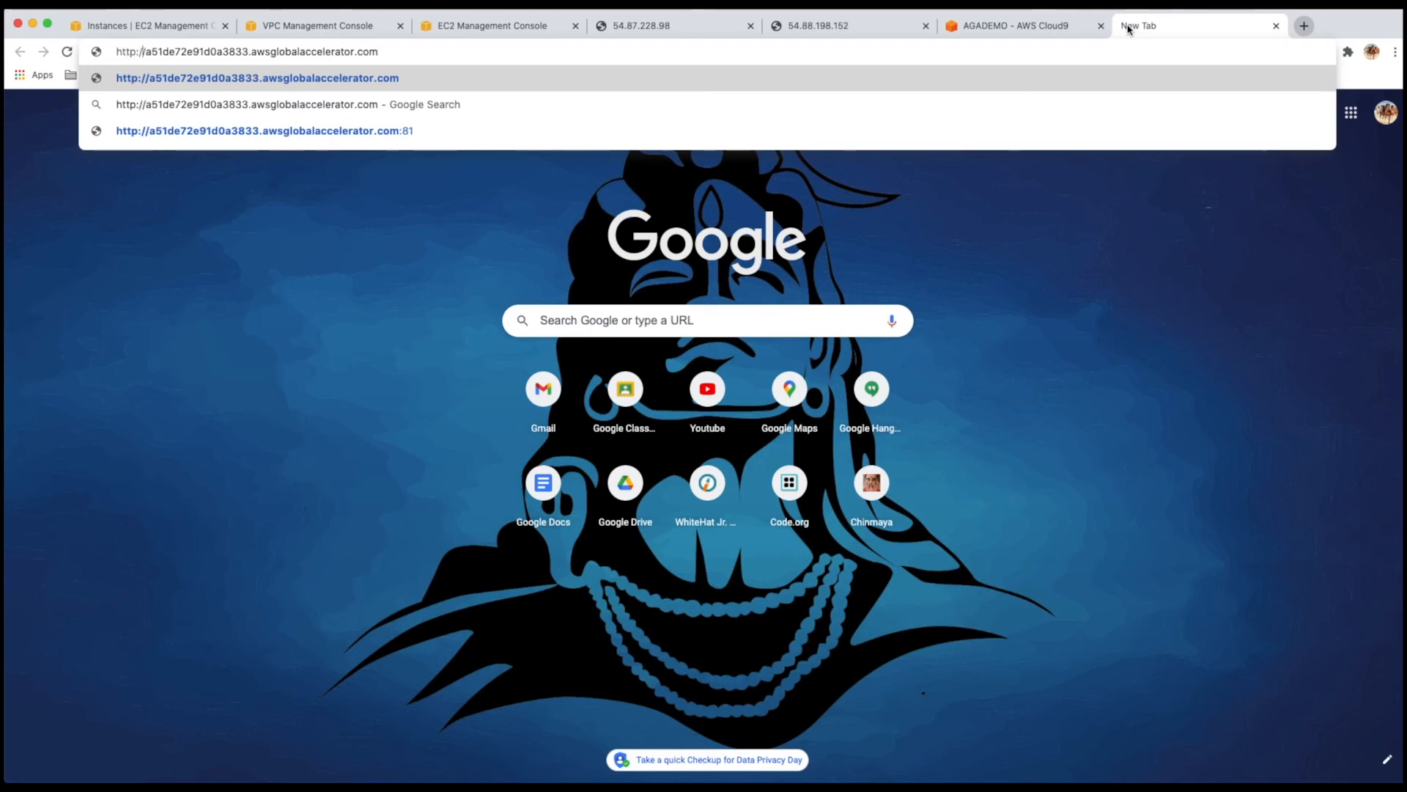
key(super+Right)
text(:81)
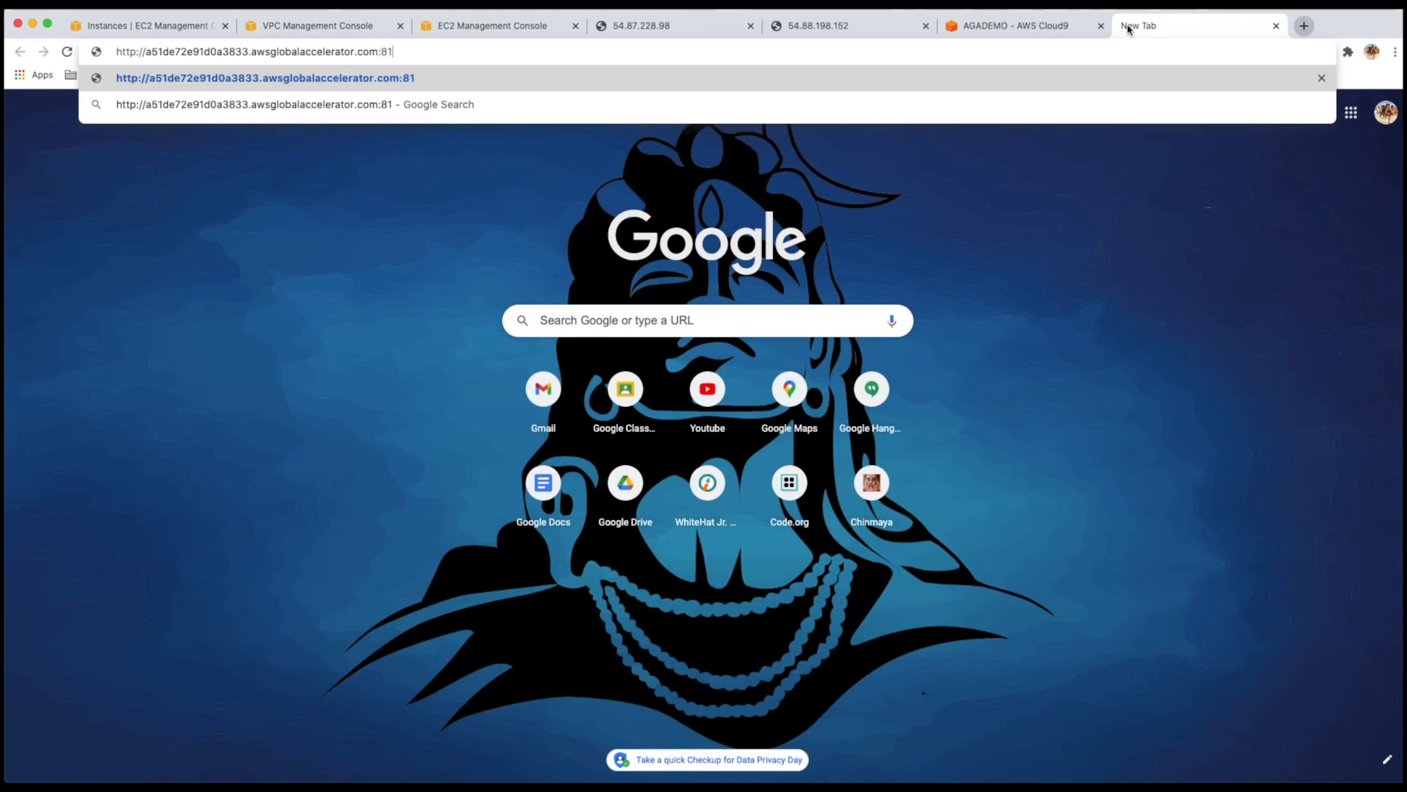
key(Return)
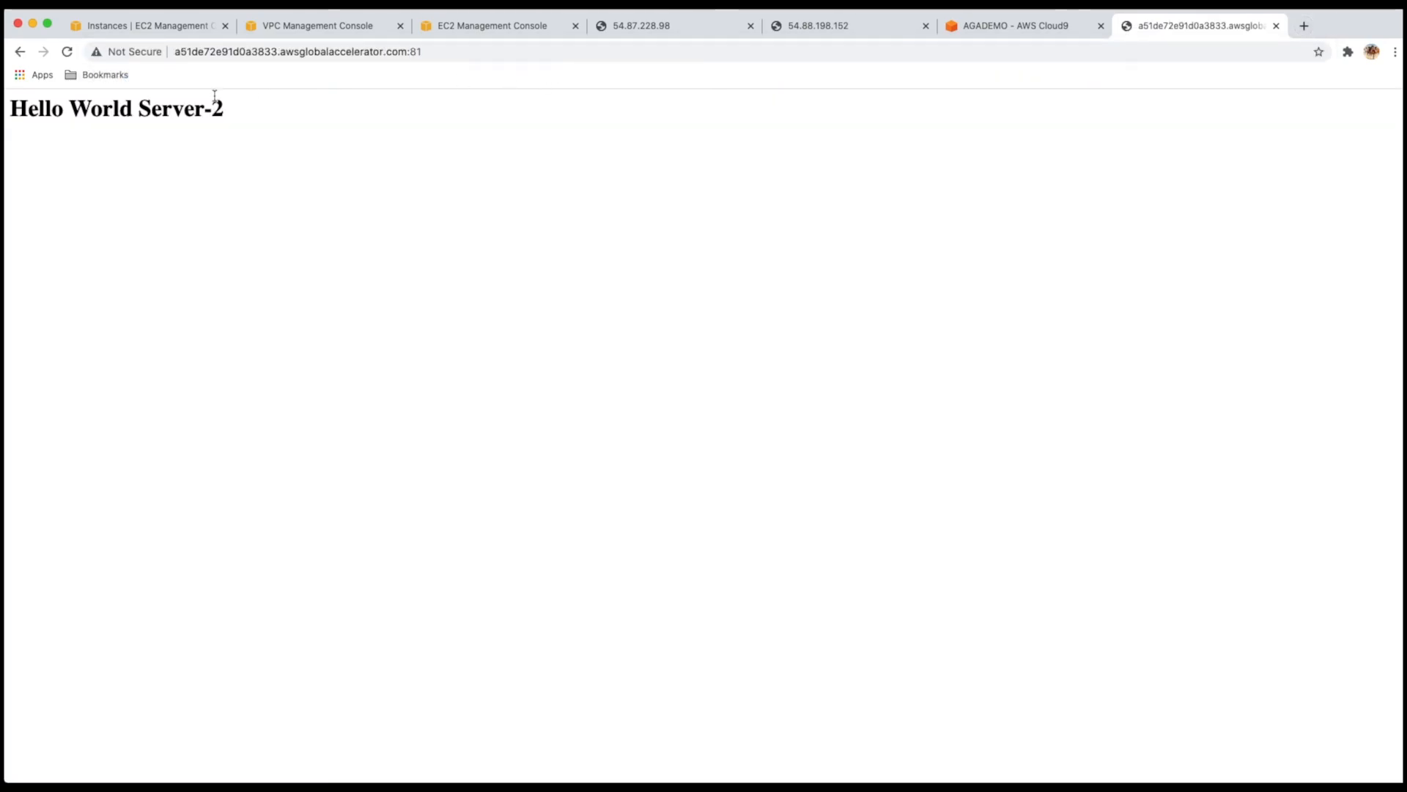
Check the page served at 54.88.198.152, then match Server-2's private IPv4 address to its accelerator port in the Cloud9 output
click(834, 31)
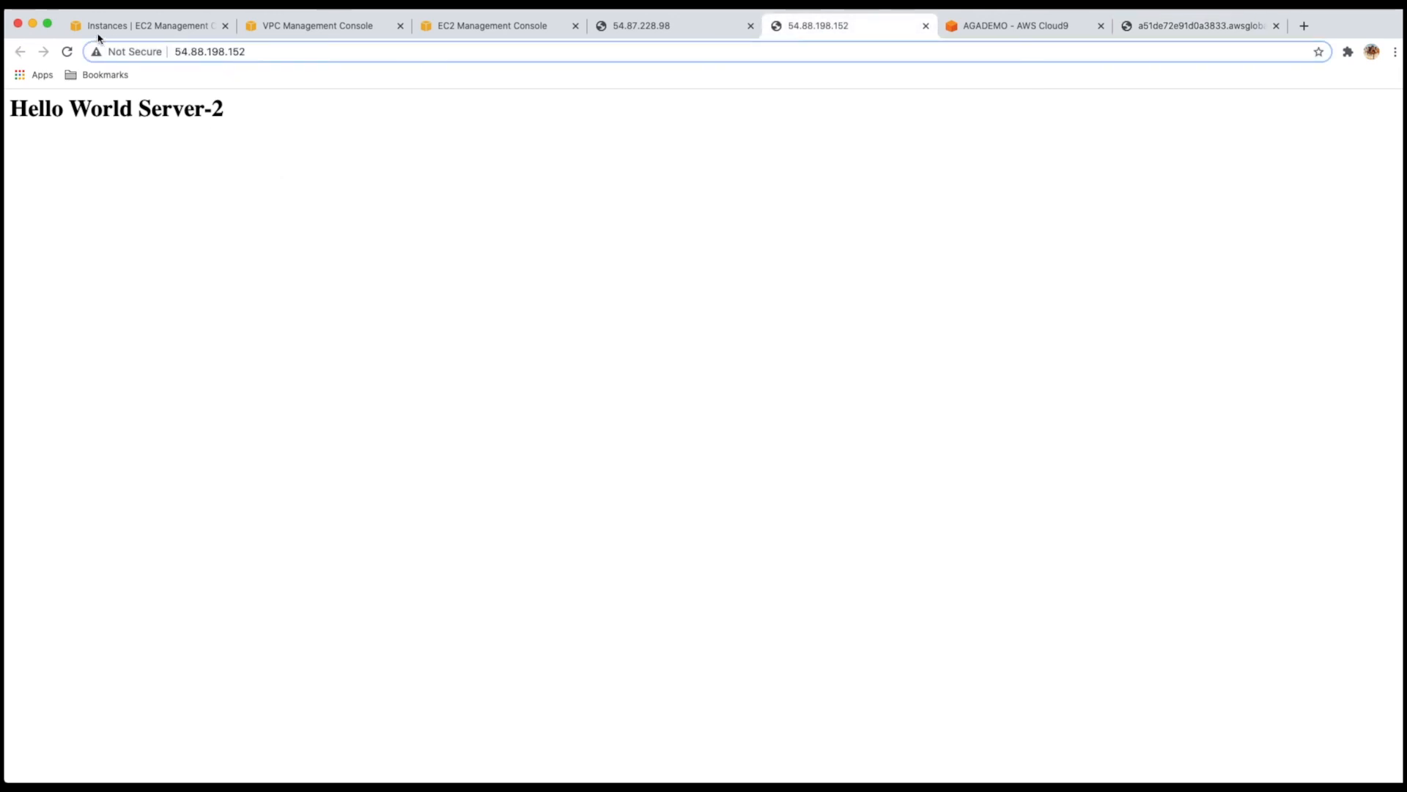
click(128, 29)
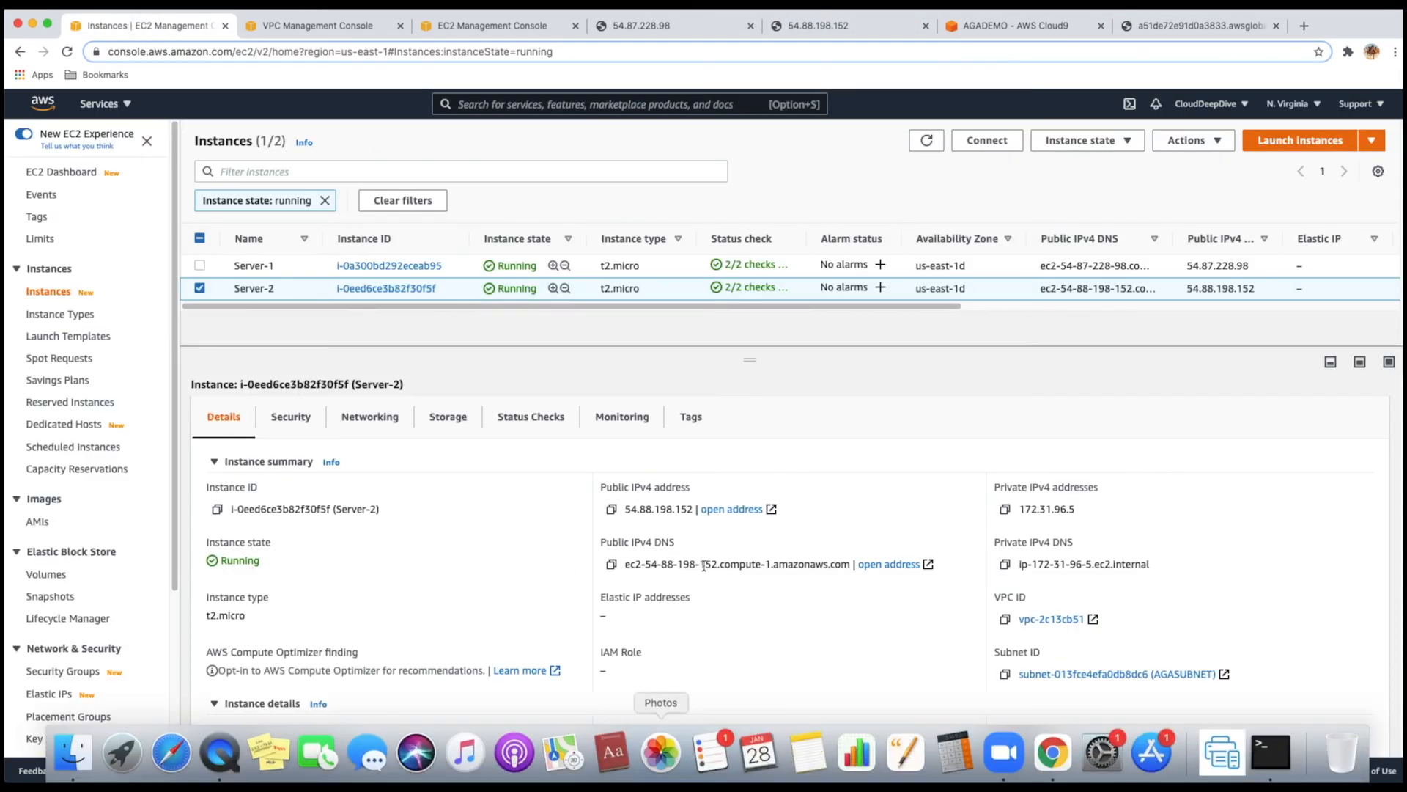
drag(1056, 509, 1078, 512)
click(1004, 29)
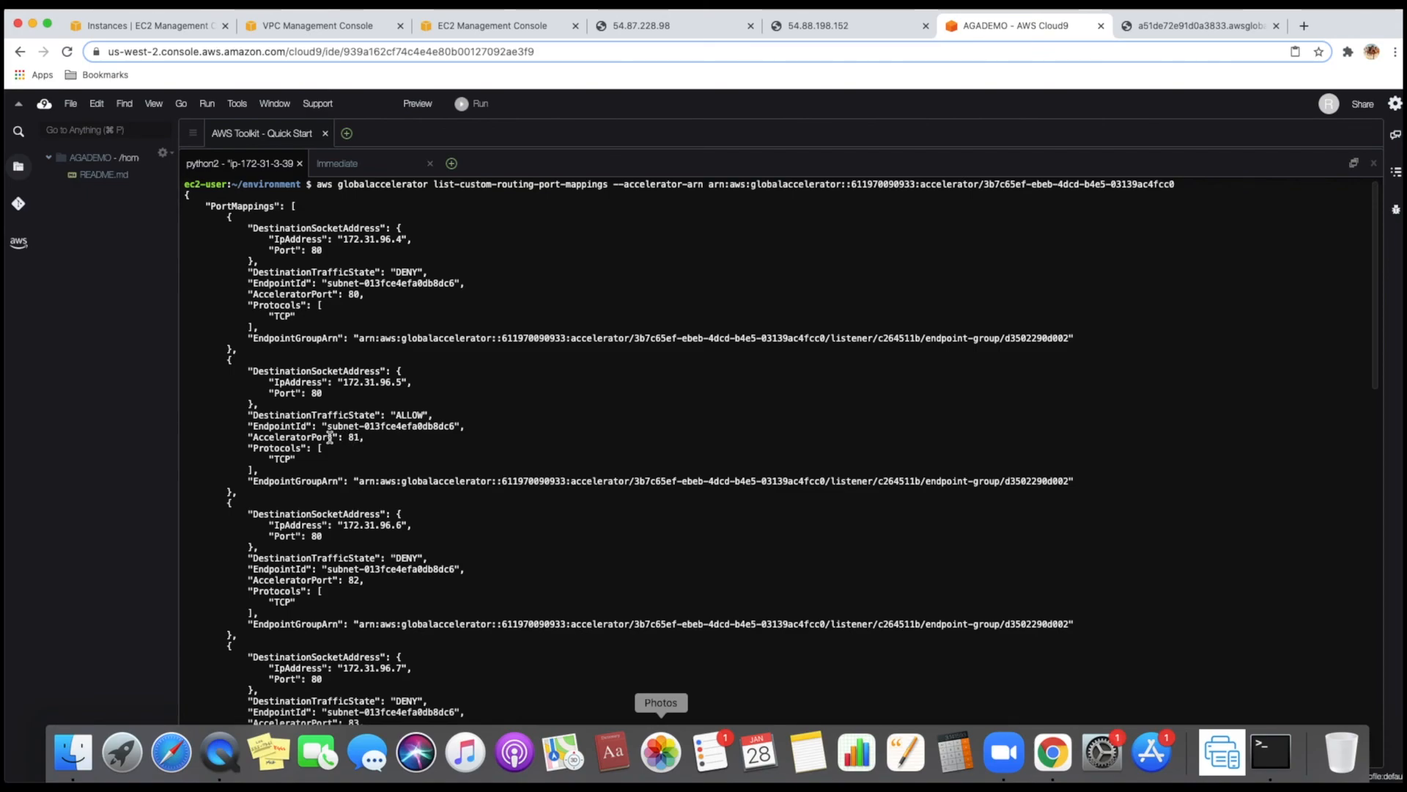
drag(330, 437, 359, 437)
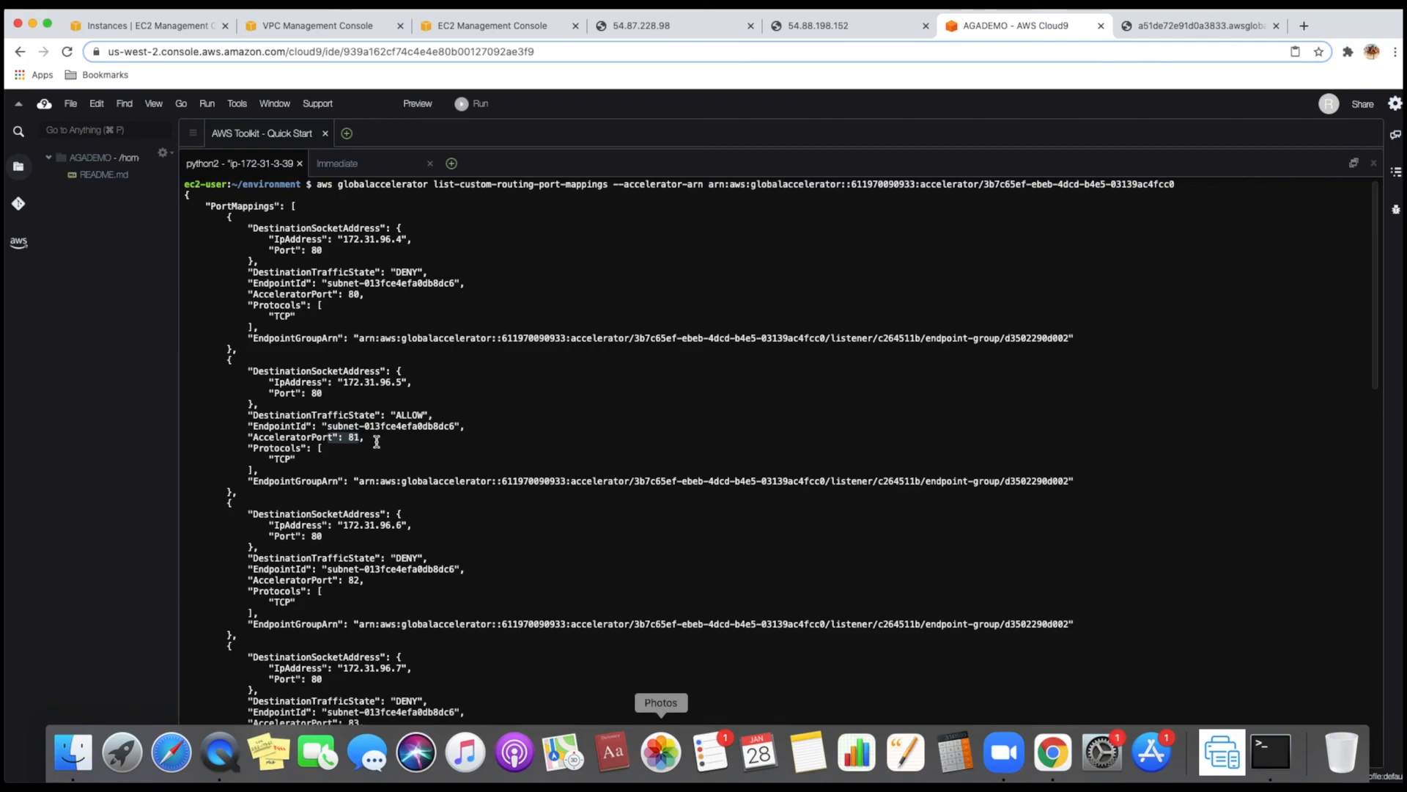
Select Server-1 to view its private IPv4 address and find the matching accelerator port mapping in the Cloud9 output
click(67, 25)
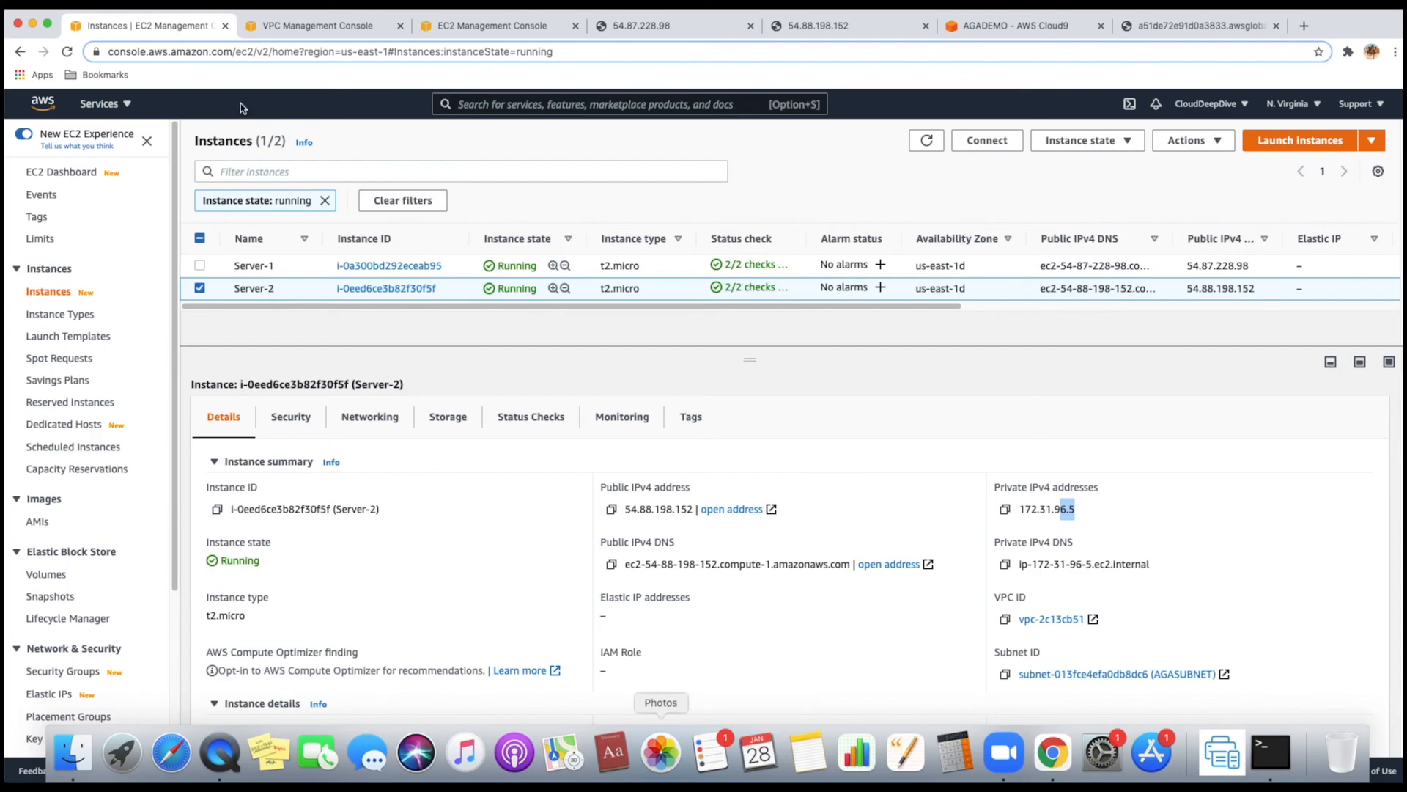
click(303, 269)
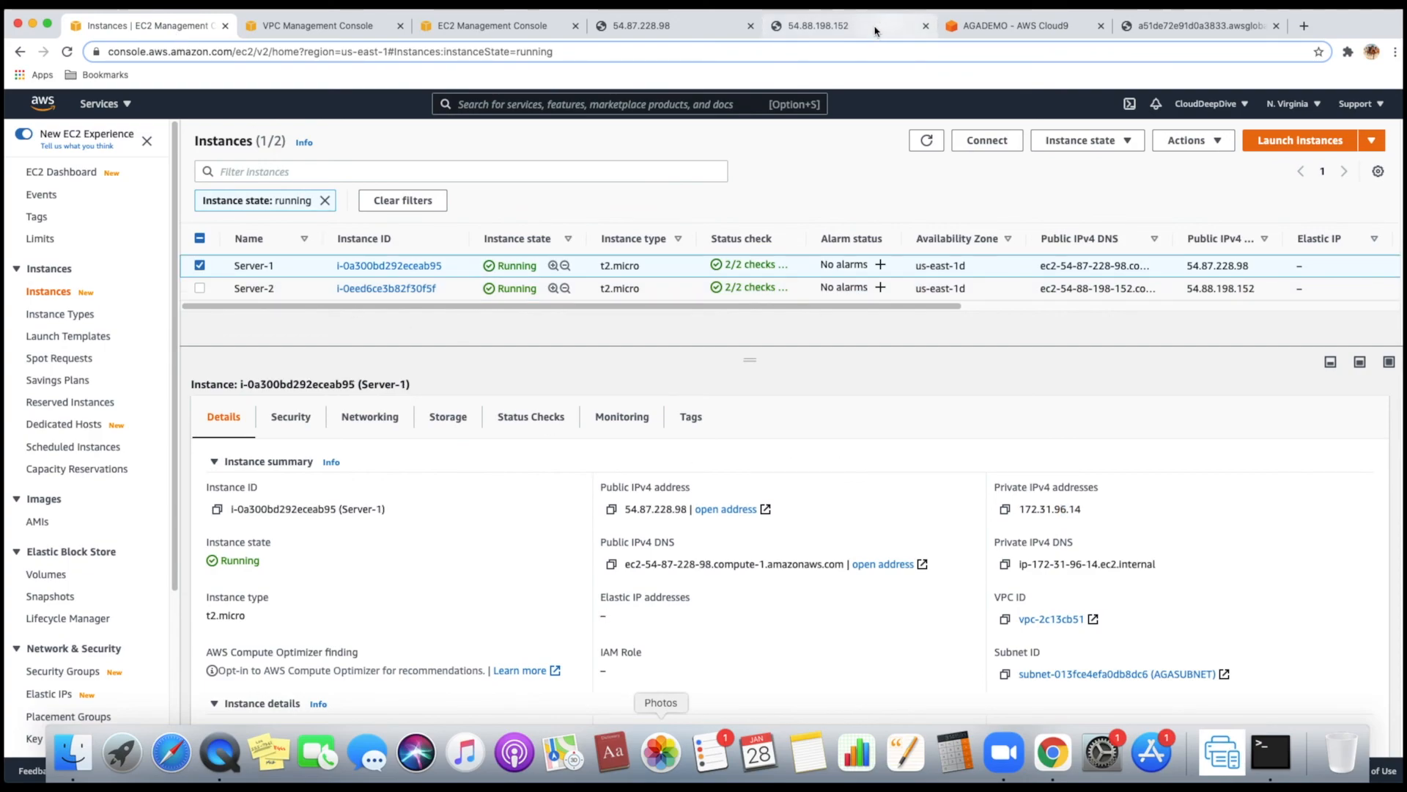
click(1015, 25)
scroll(543, 497, down, 5)
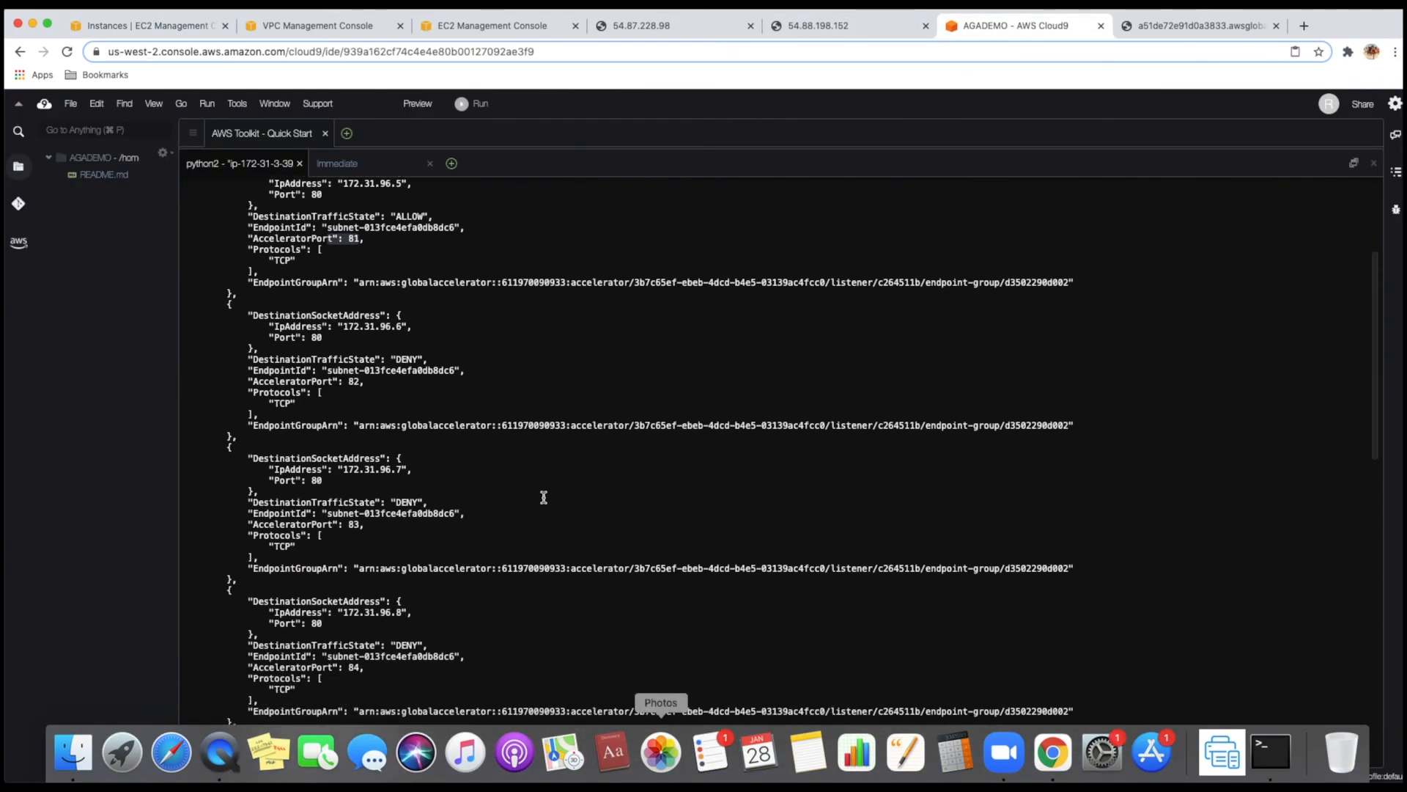
scroll(544, 497, down, 10)
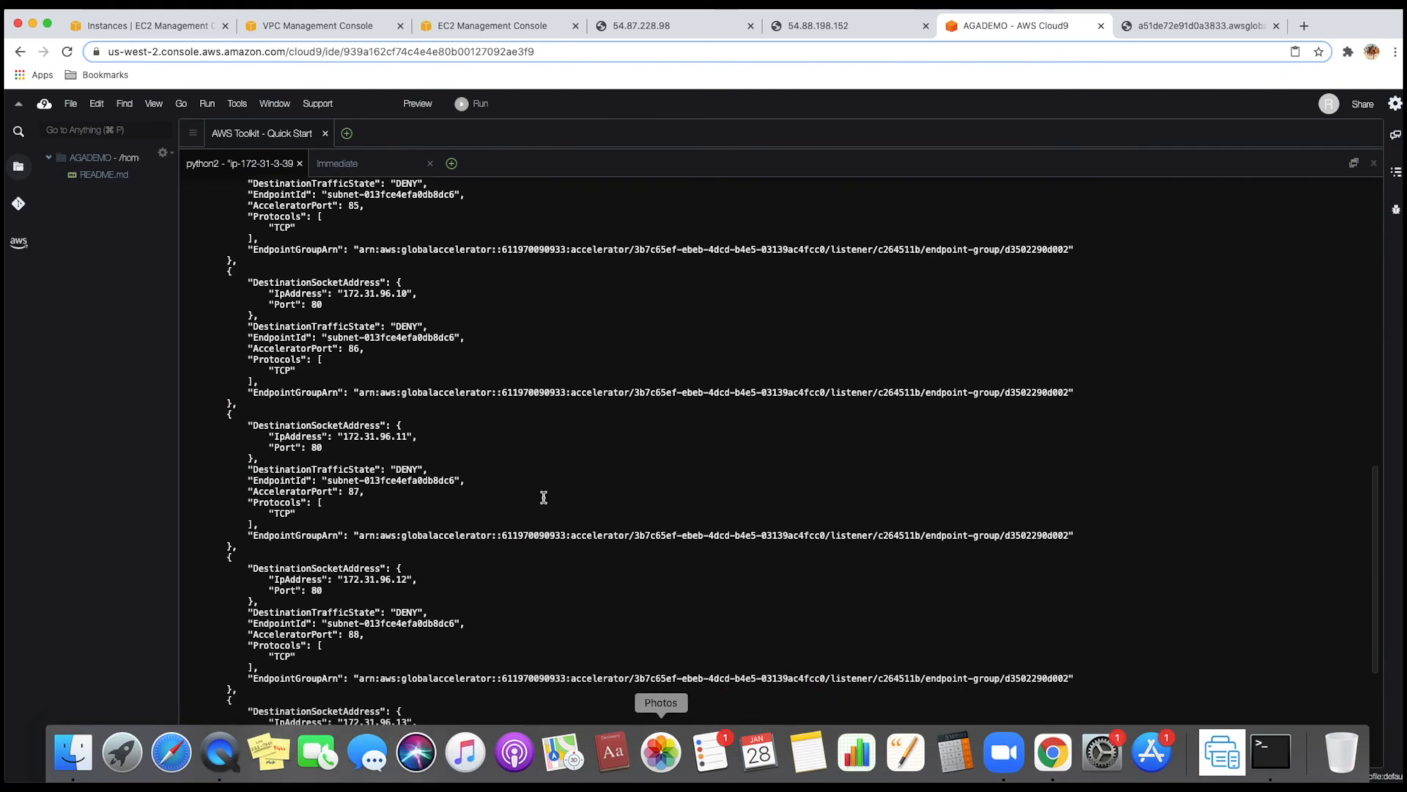
scroll(544, 497, down, 6)
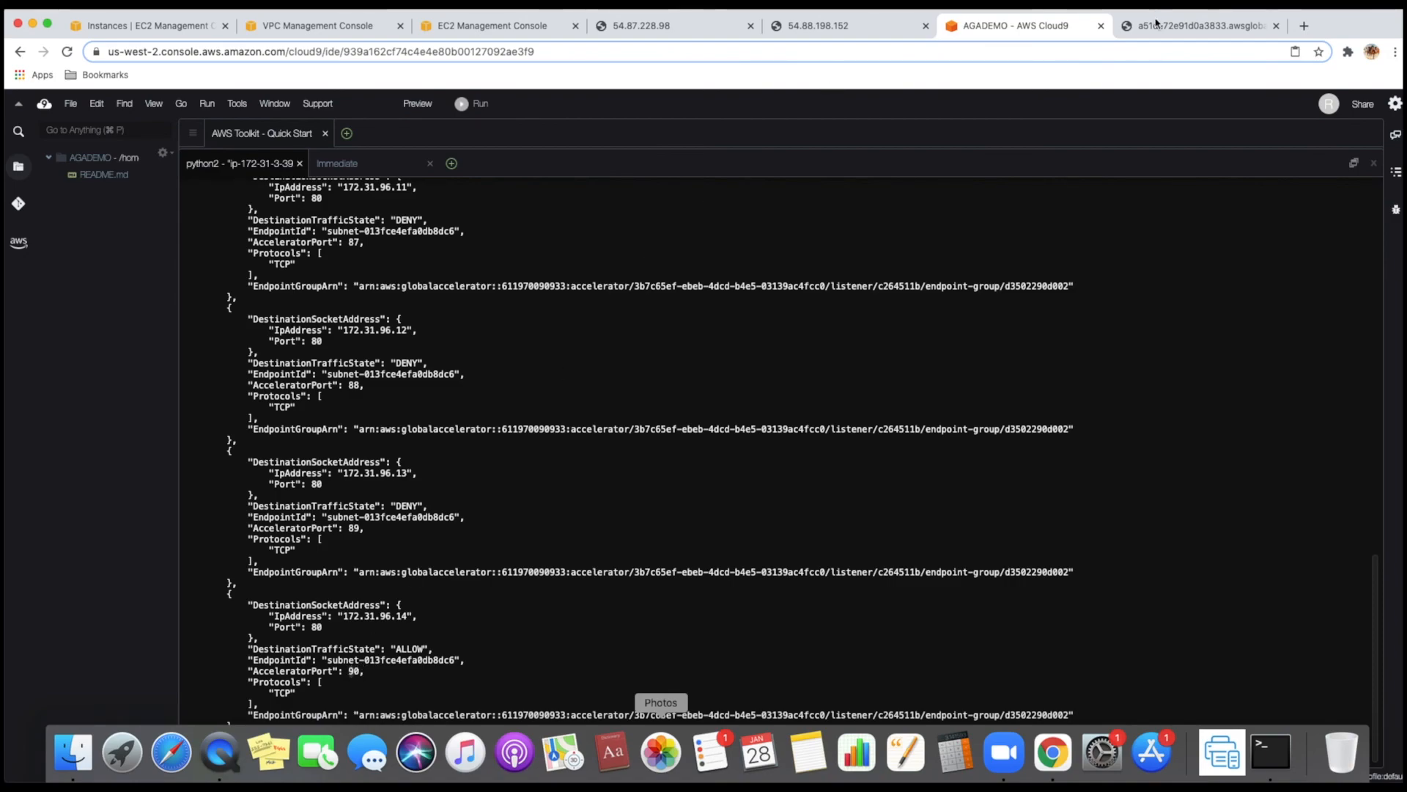
Load the accelerator's DNS name on port 90 in the existing test tab, then return to the demo accelerator's details
click(1156, 24)
click(701, 55)
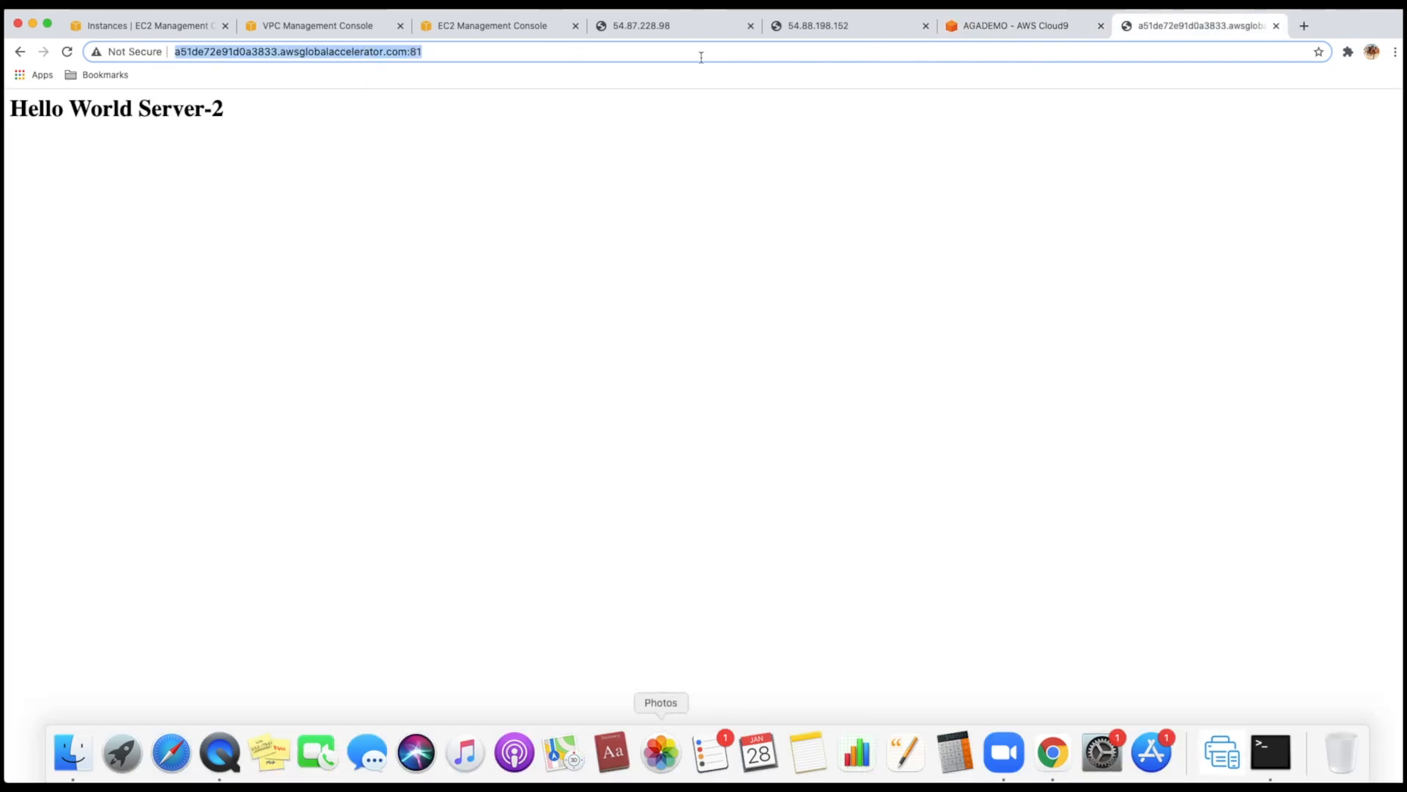
click(702, 55)
key(BackSpace)
key(BackSpace)
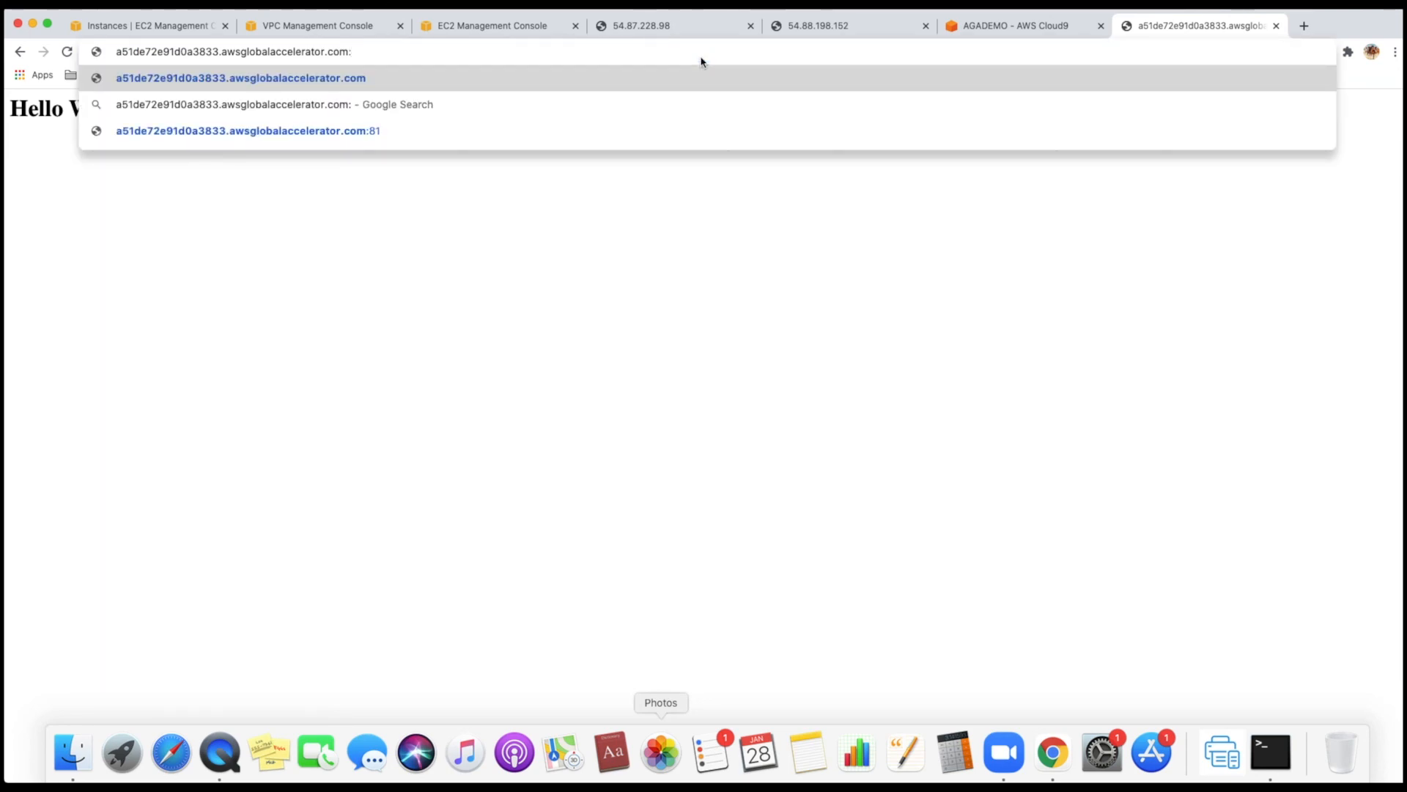
text(90)
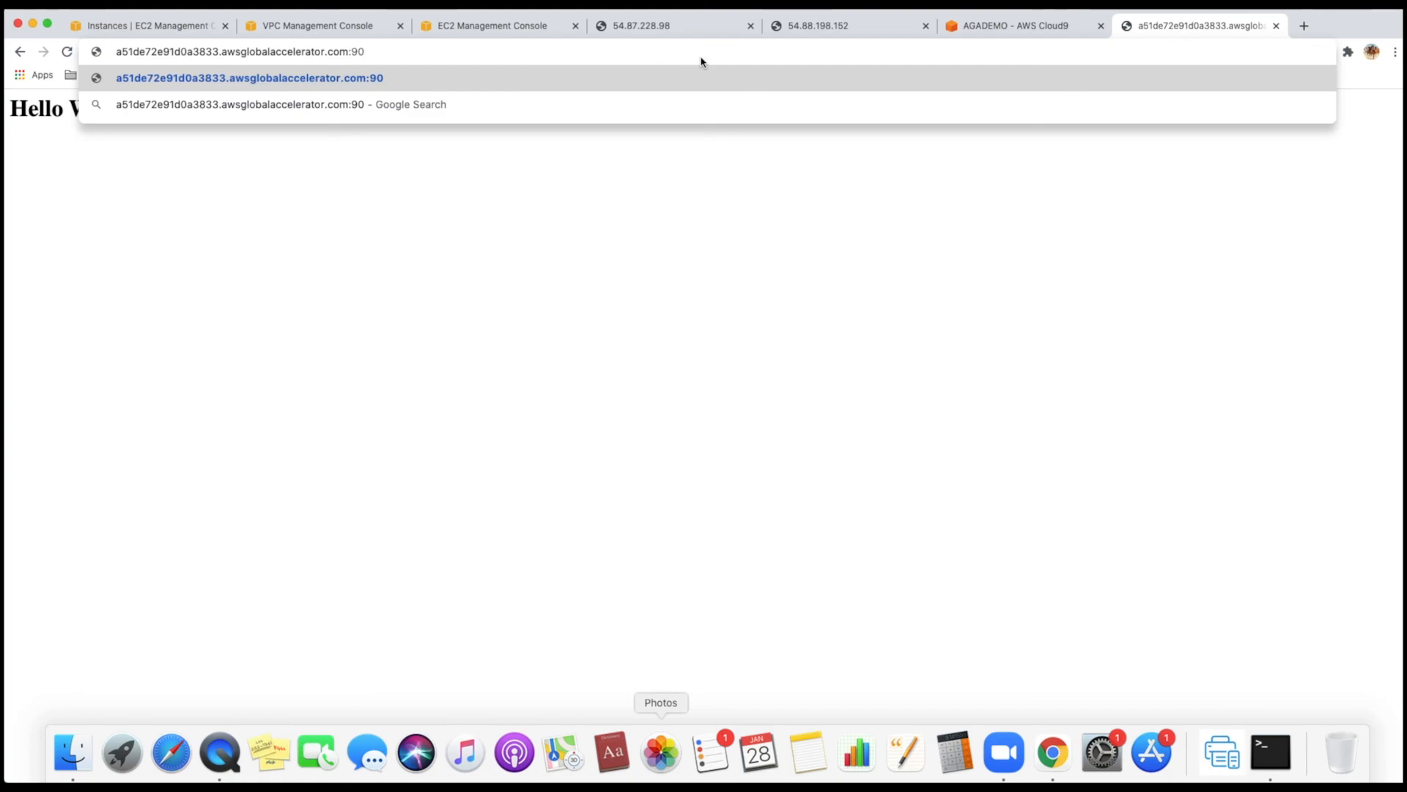
key(Return)
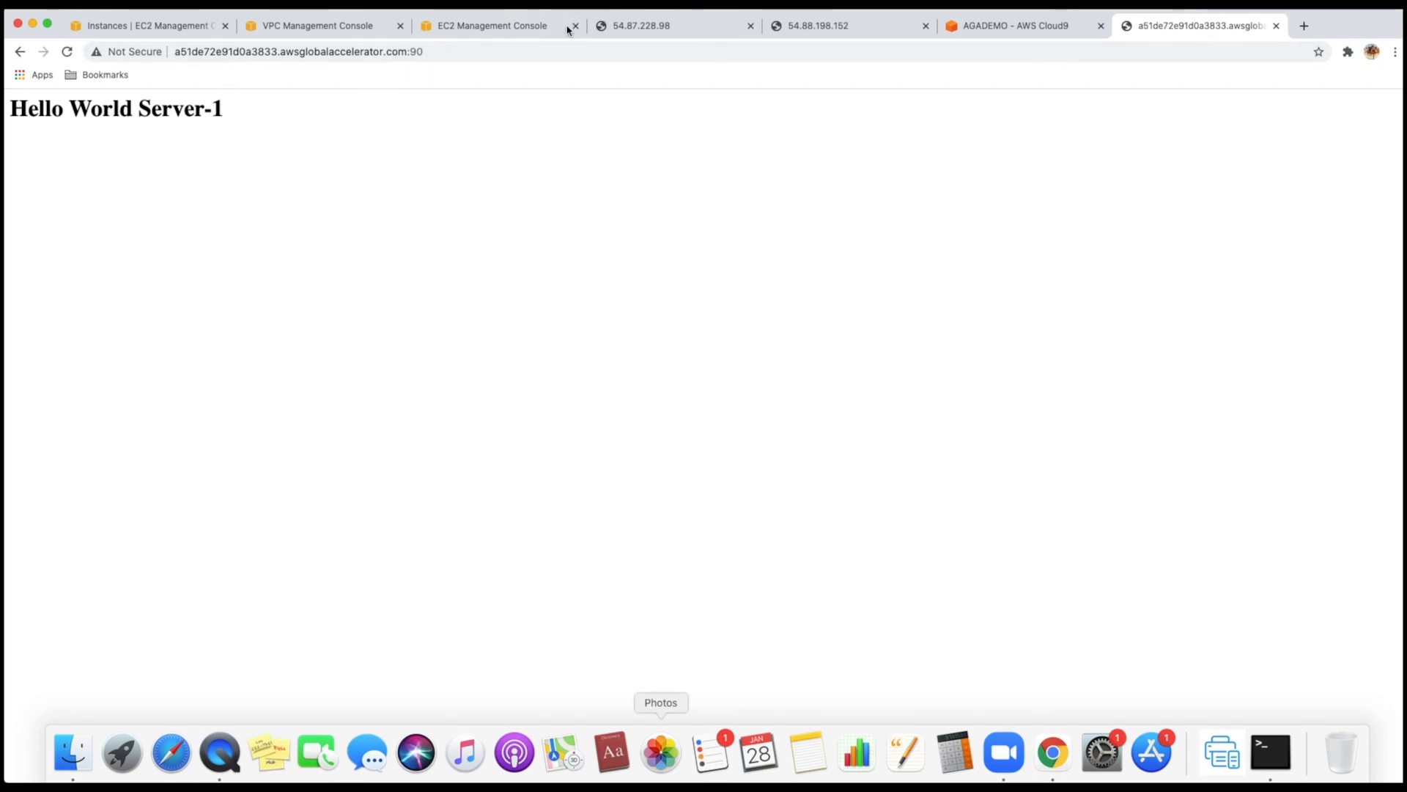
click(518, 28)
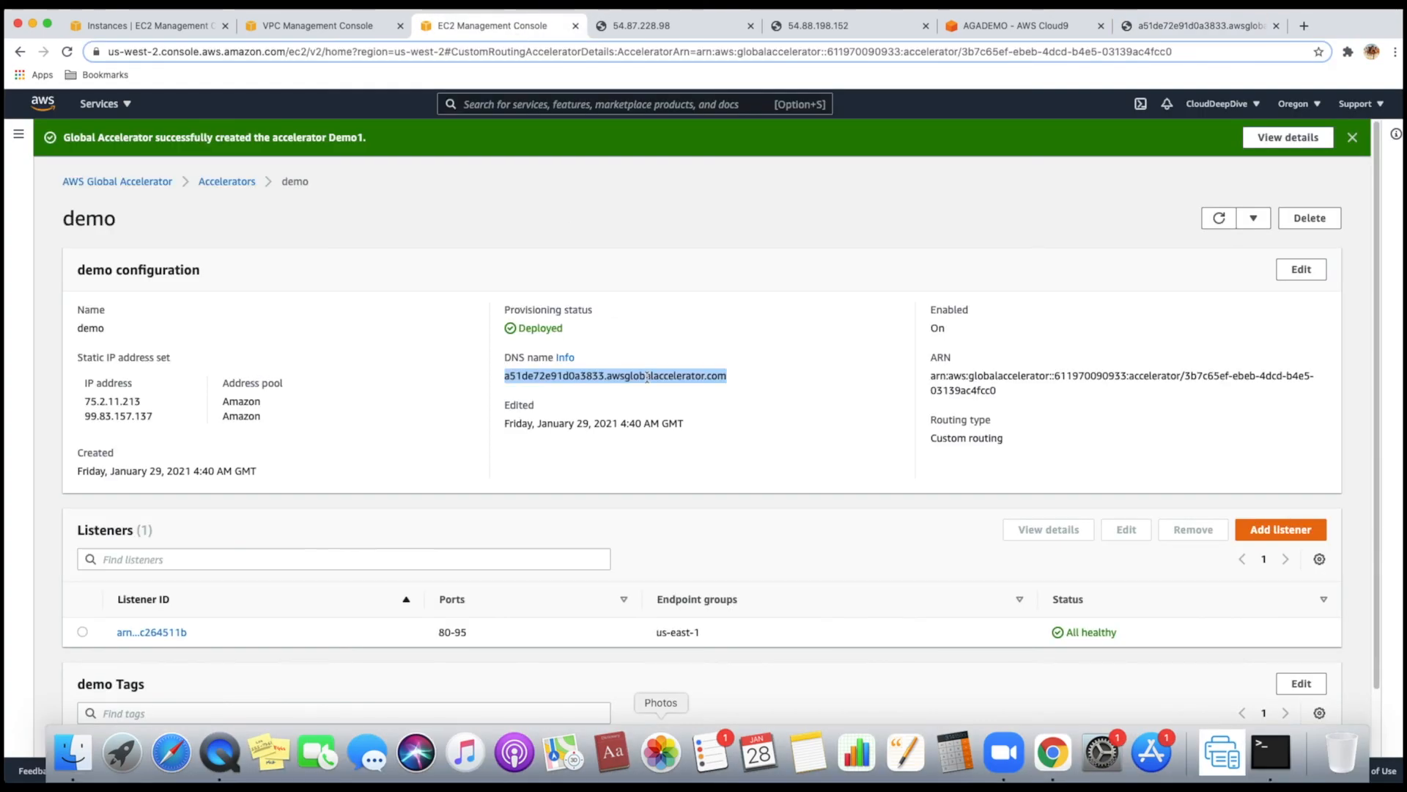